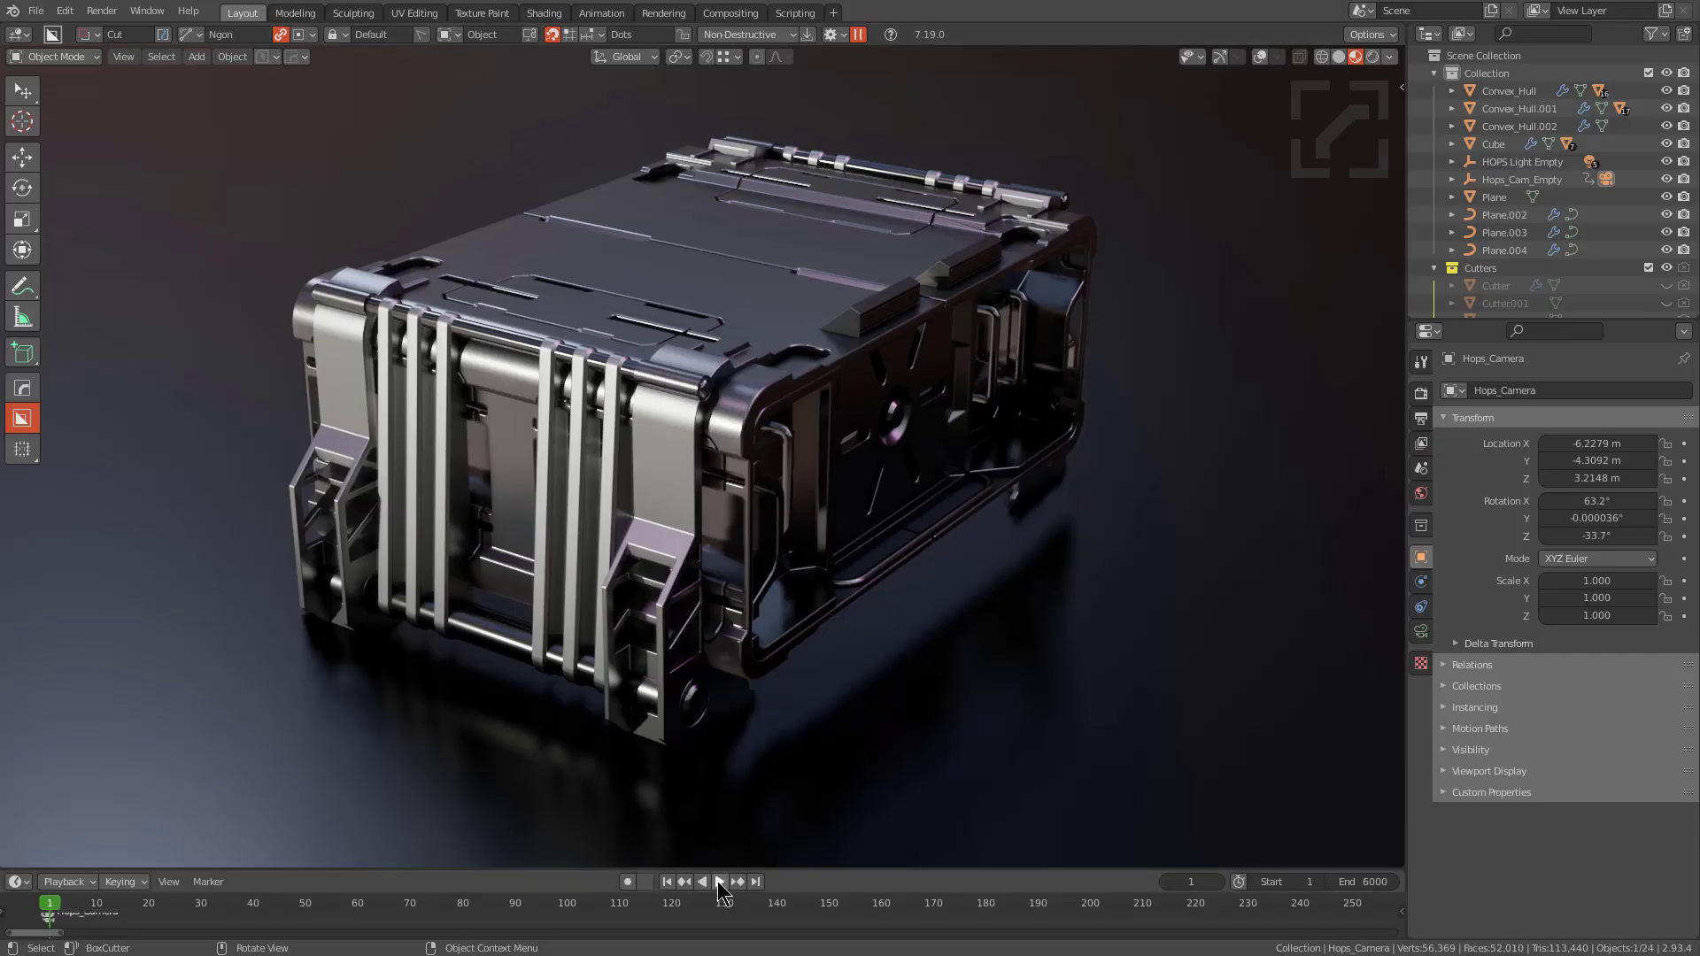
Step: Play back the finished hard-surface case model's animation from the timeline
click(718, 882)
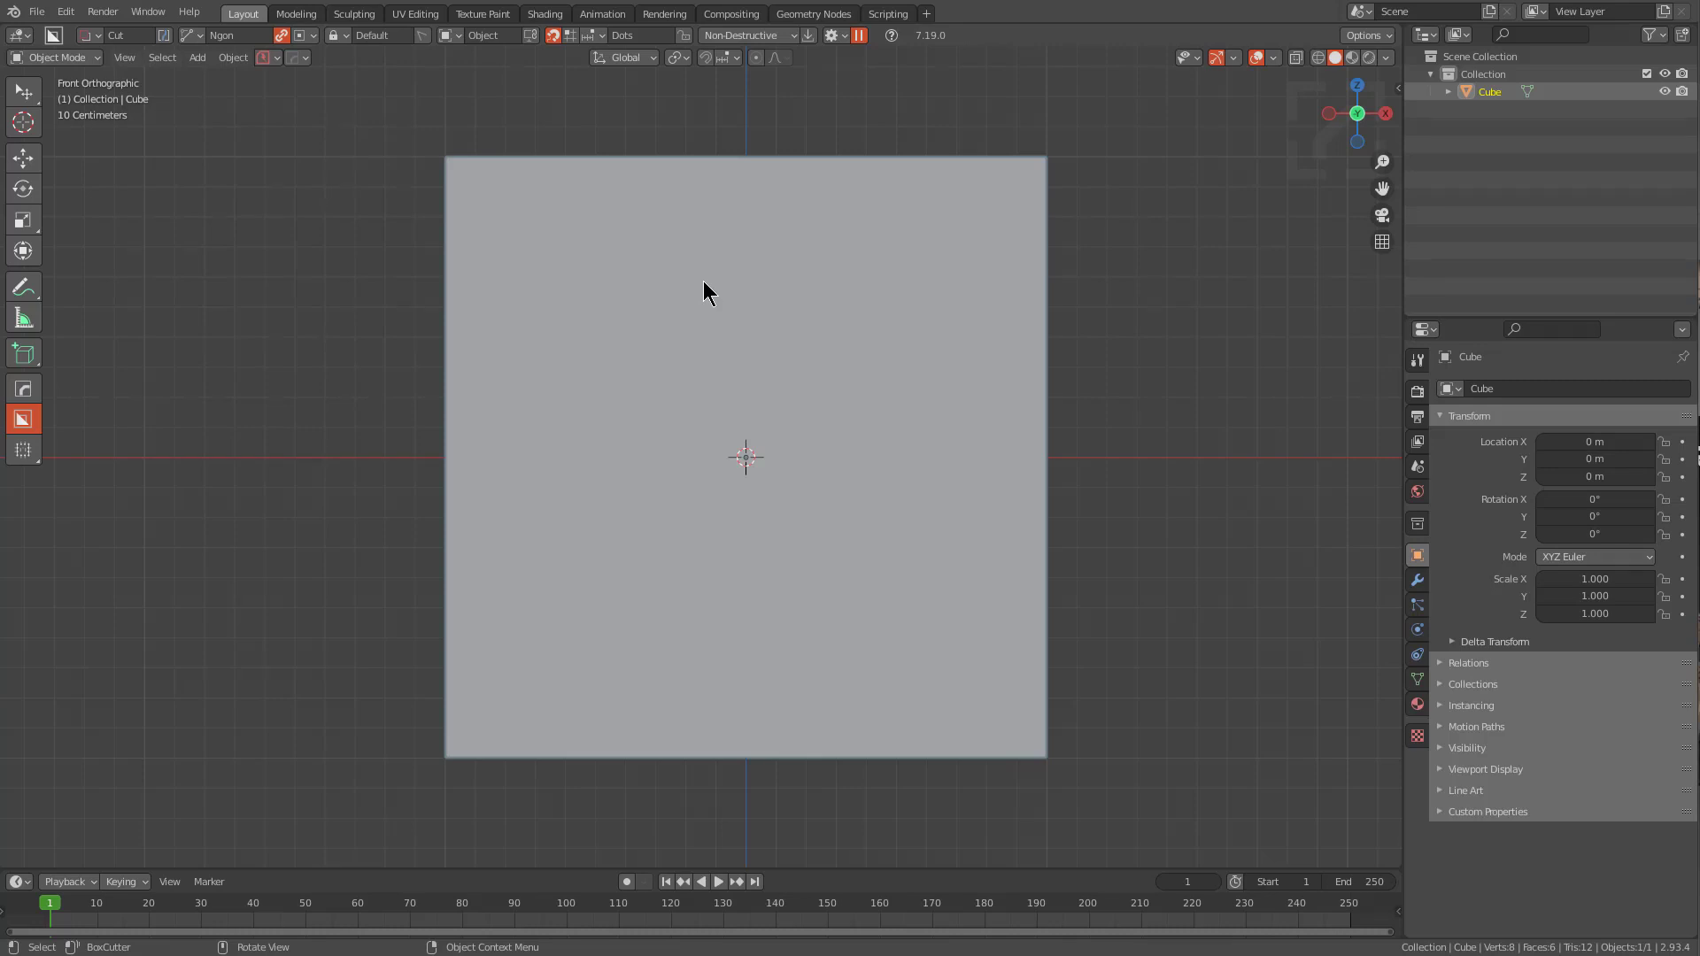
Step: Enable Boxcutter Notifications in the Opt-ins popover and cycle the BoxCutter shape type to Ngon
scroll(721, 304, up, 3)
scroll(721, 304, down, 3)
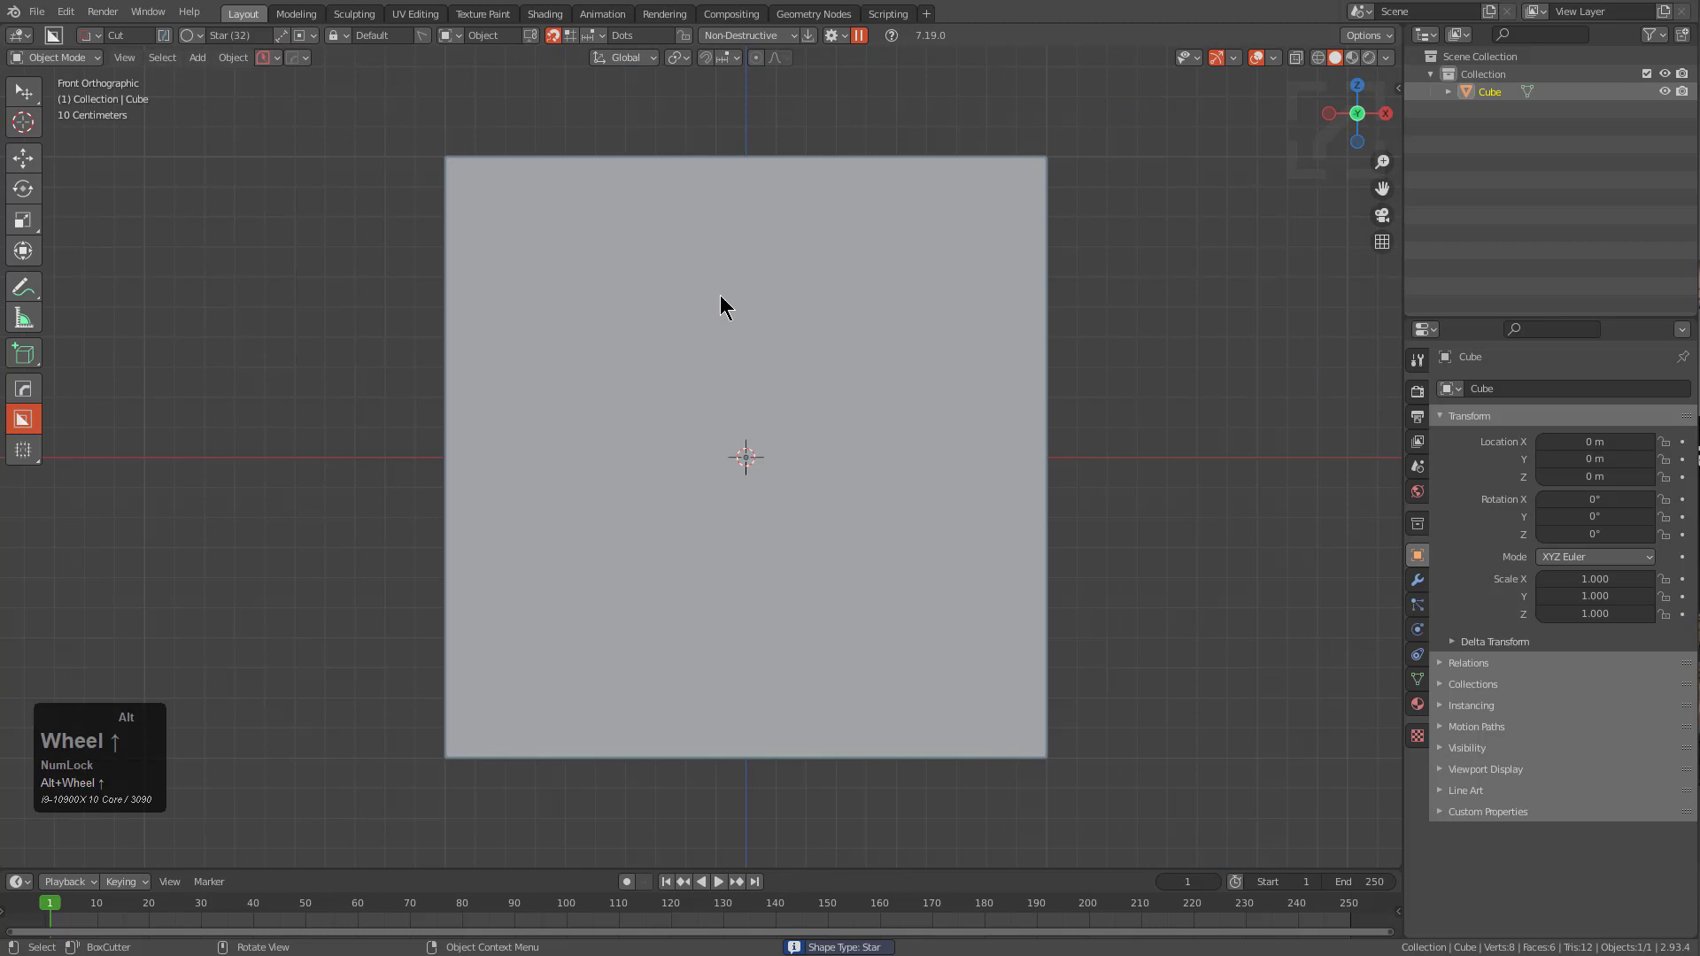
click(301, 60)
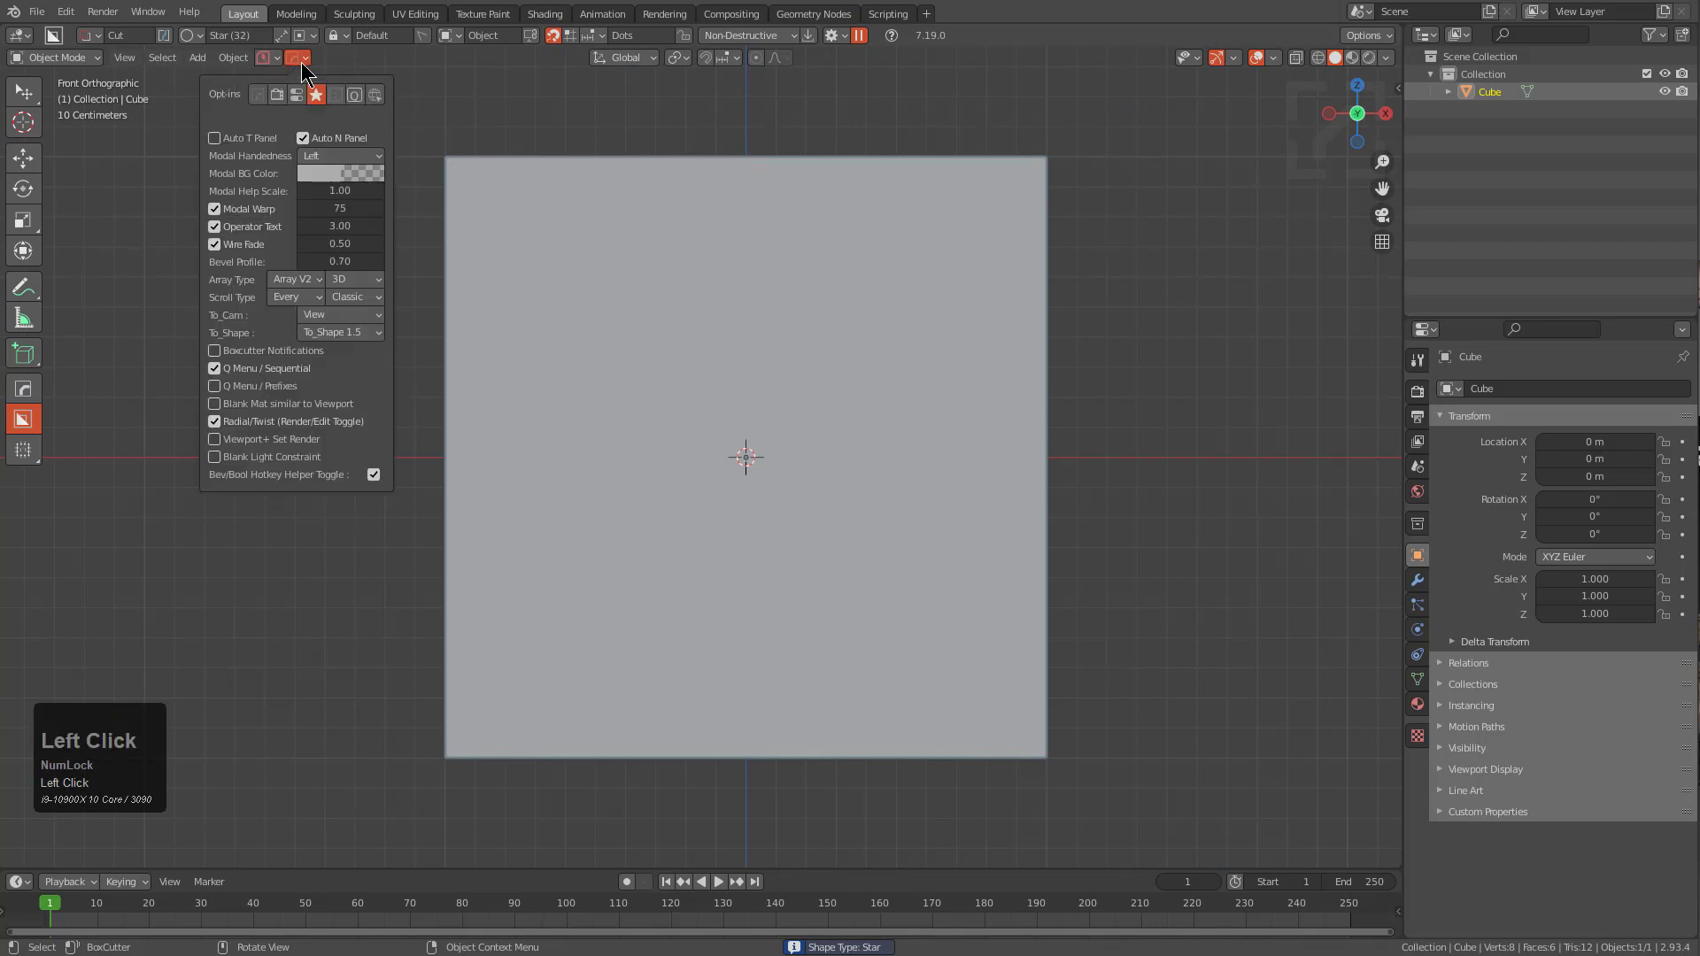
click(214, 350)
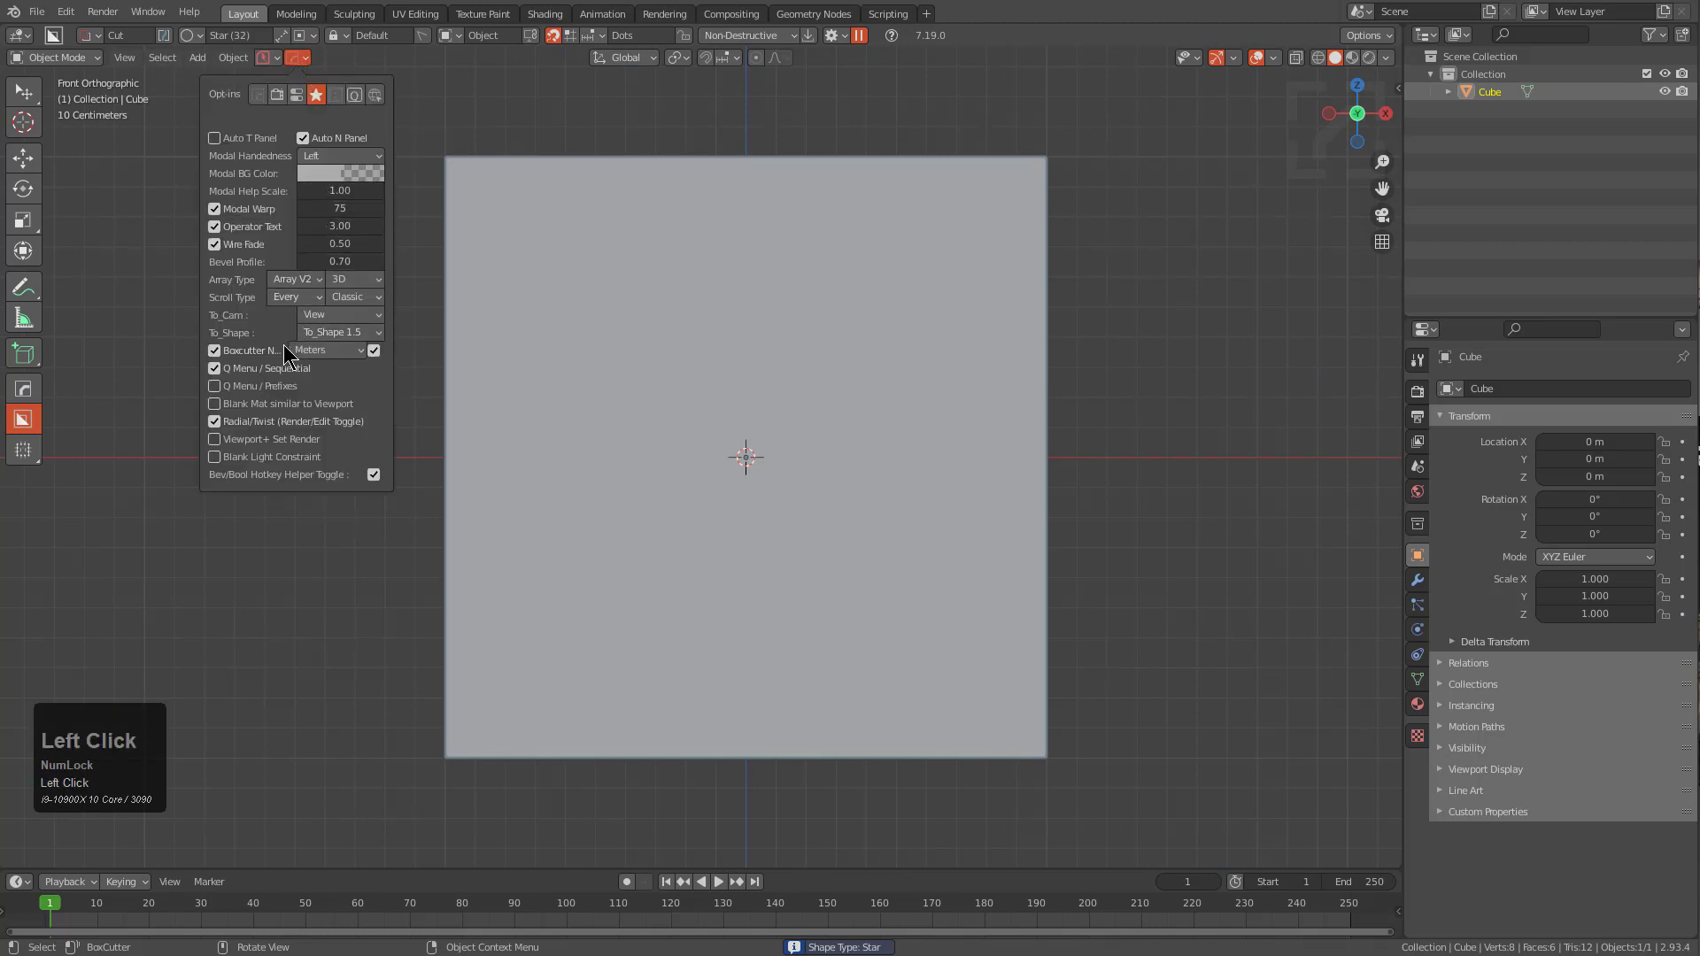
alt+scroll(680, 363, up, 2)
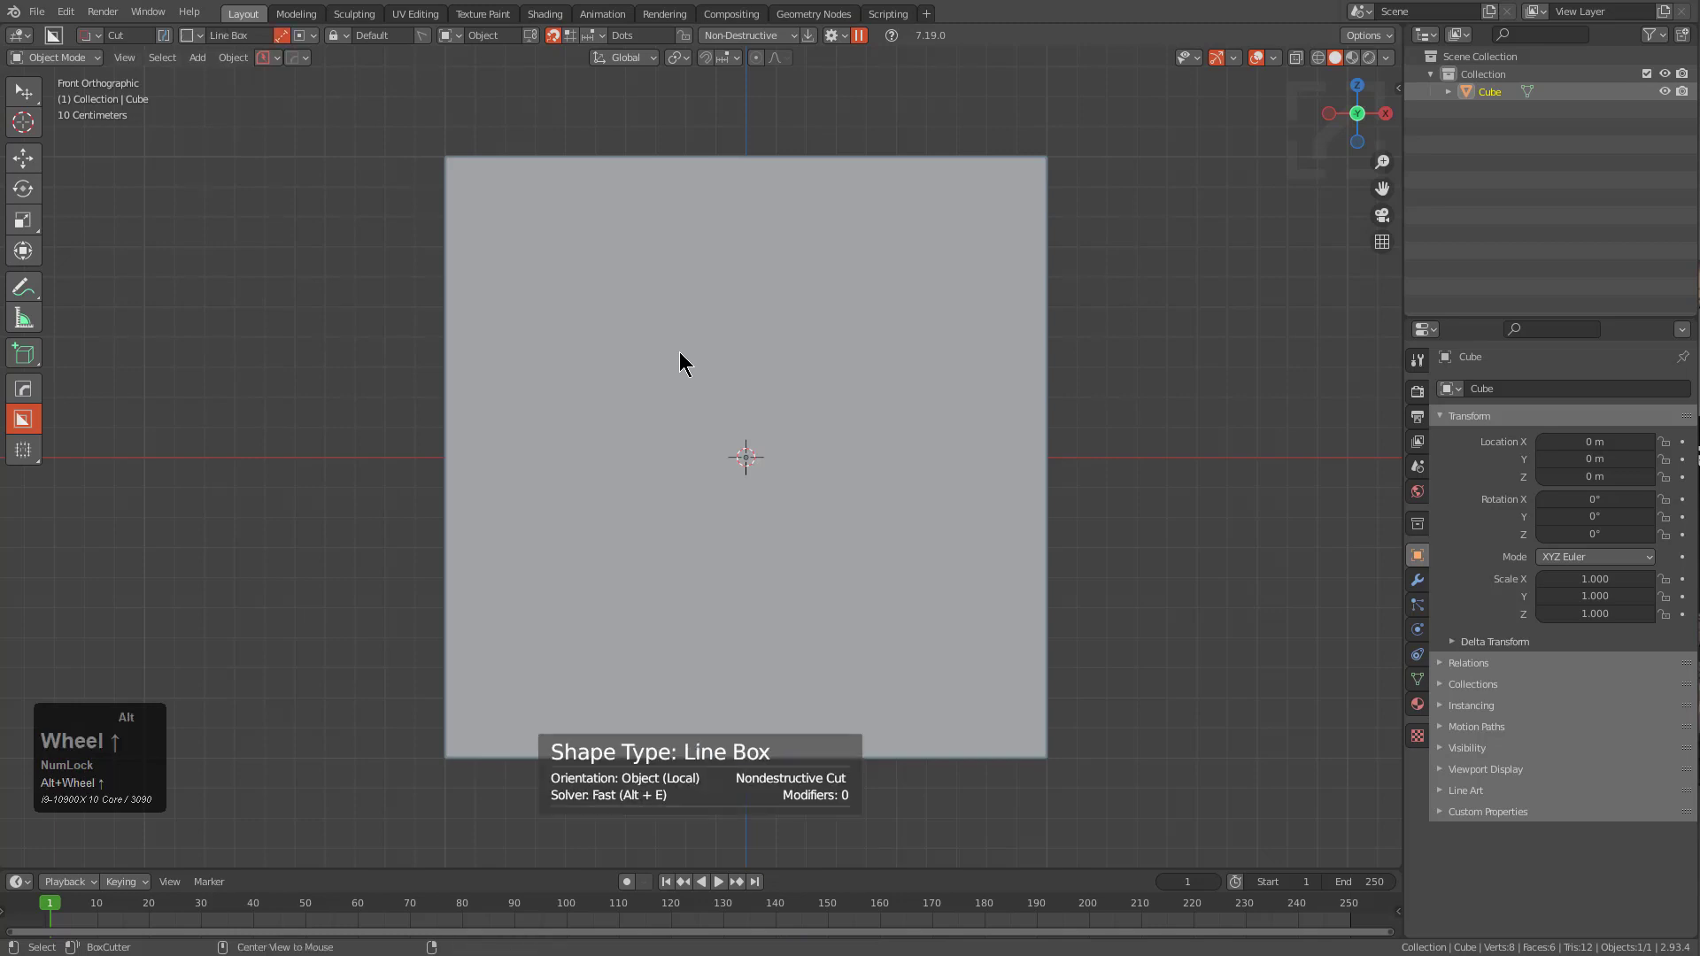
alt+scroll(681, 363, up, 5)
alt+scroll(681, 363, down, 1)
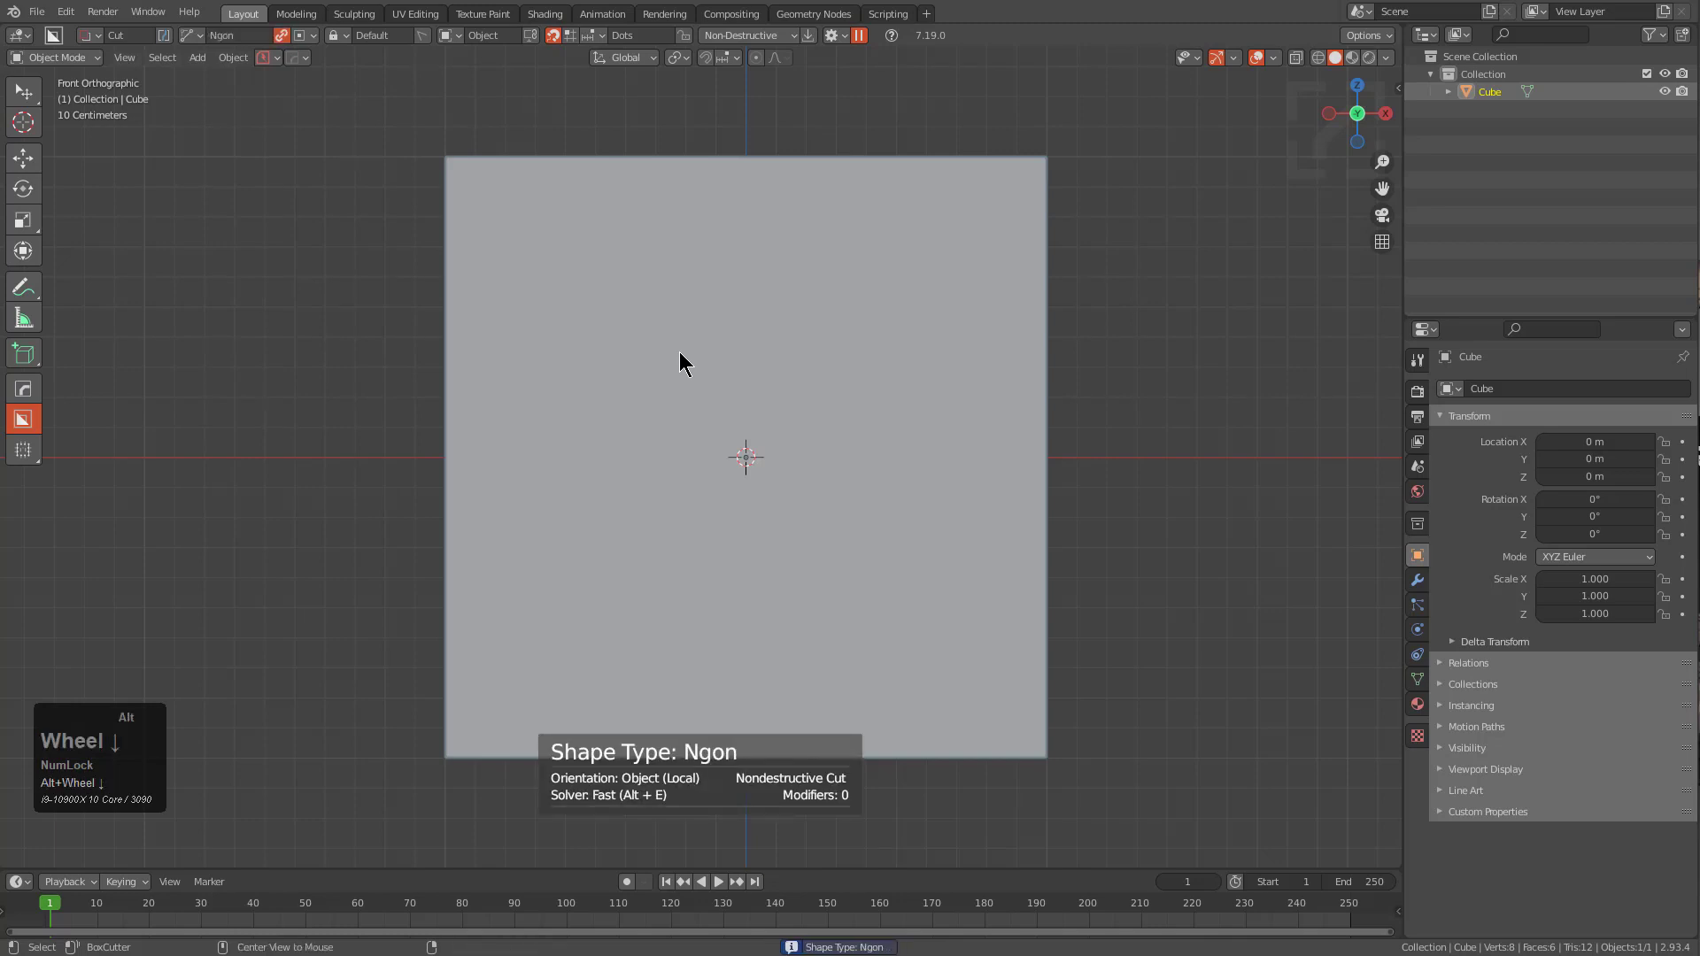
Step: Trace an Ngon outline around the cube's front with top, right and bottom notches, then lock it
click(464, 198)
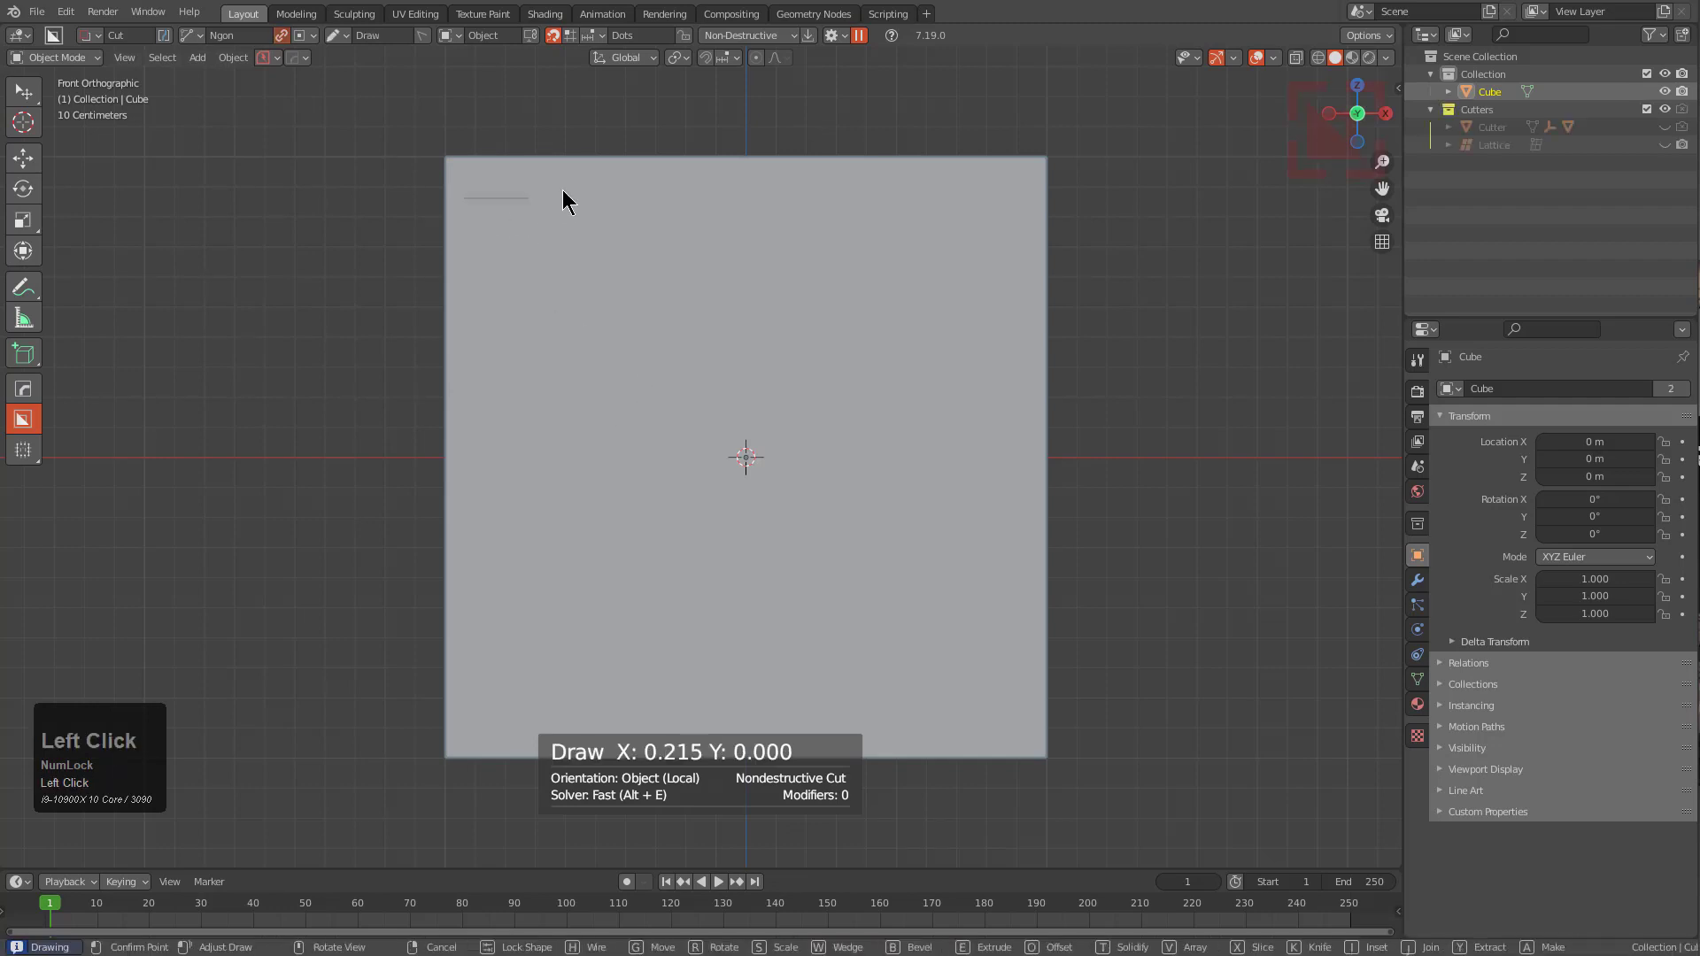
click(677, 197)
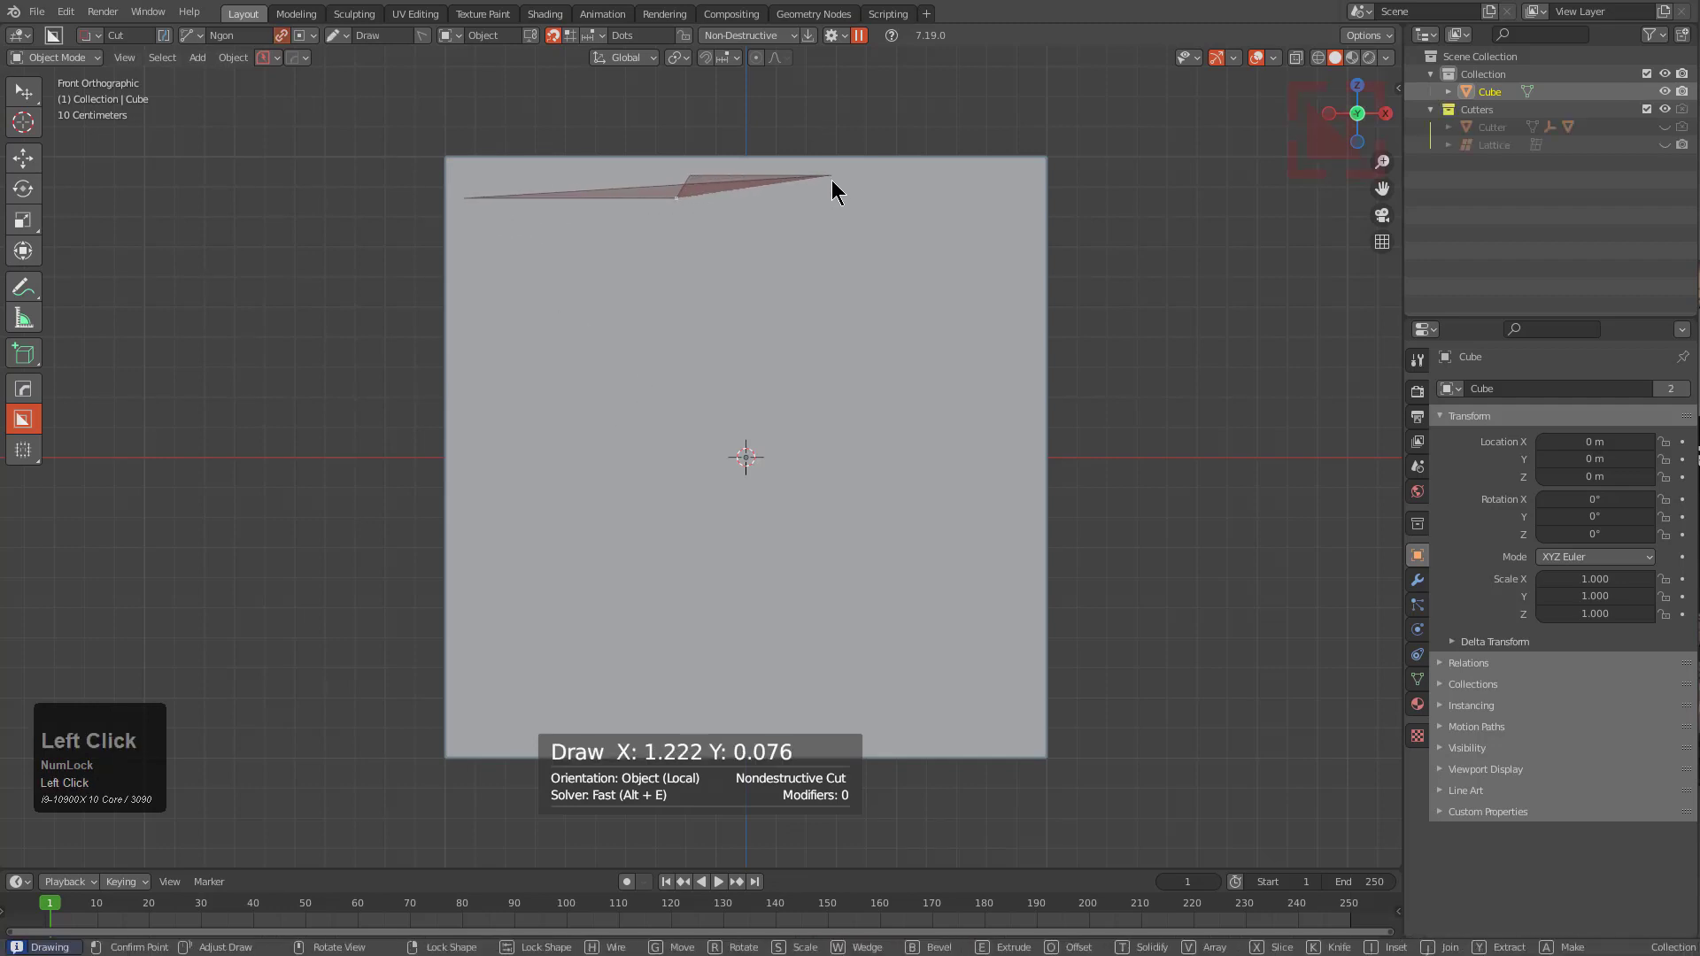
click(831, 178)
click(842, 201)
click(957, 252)
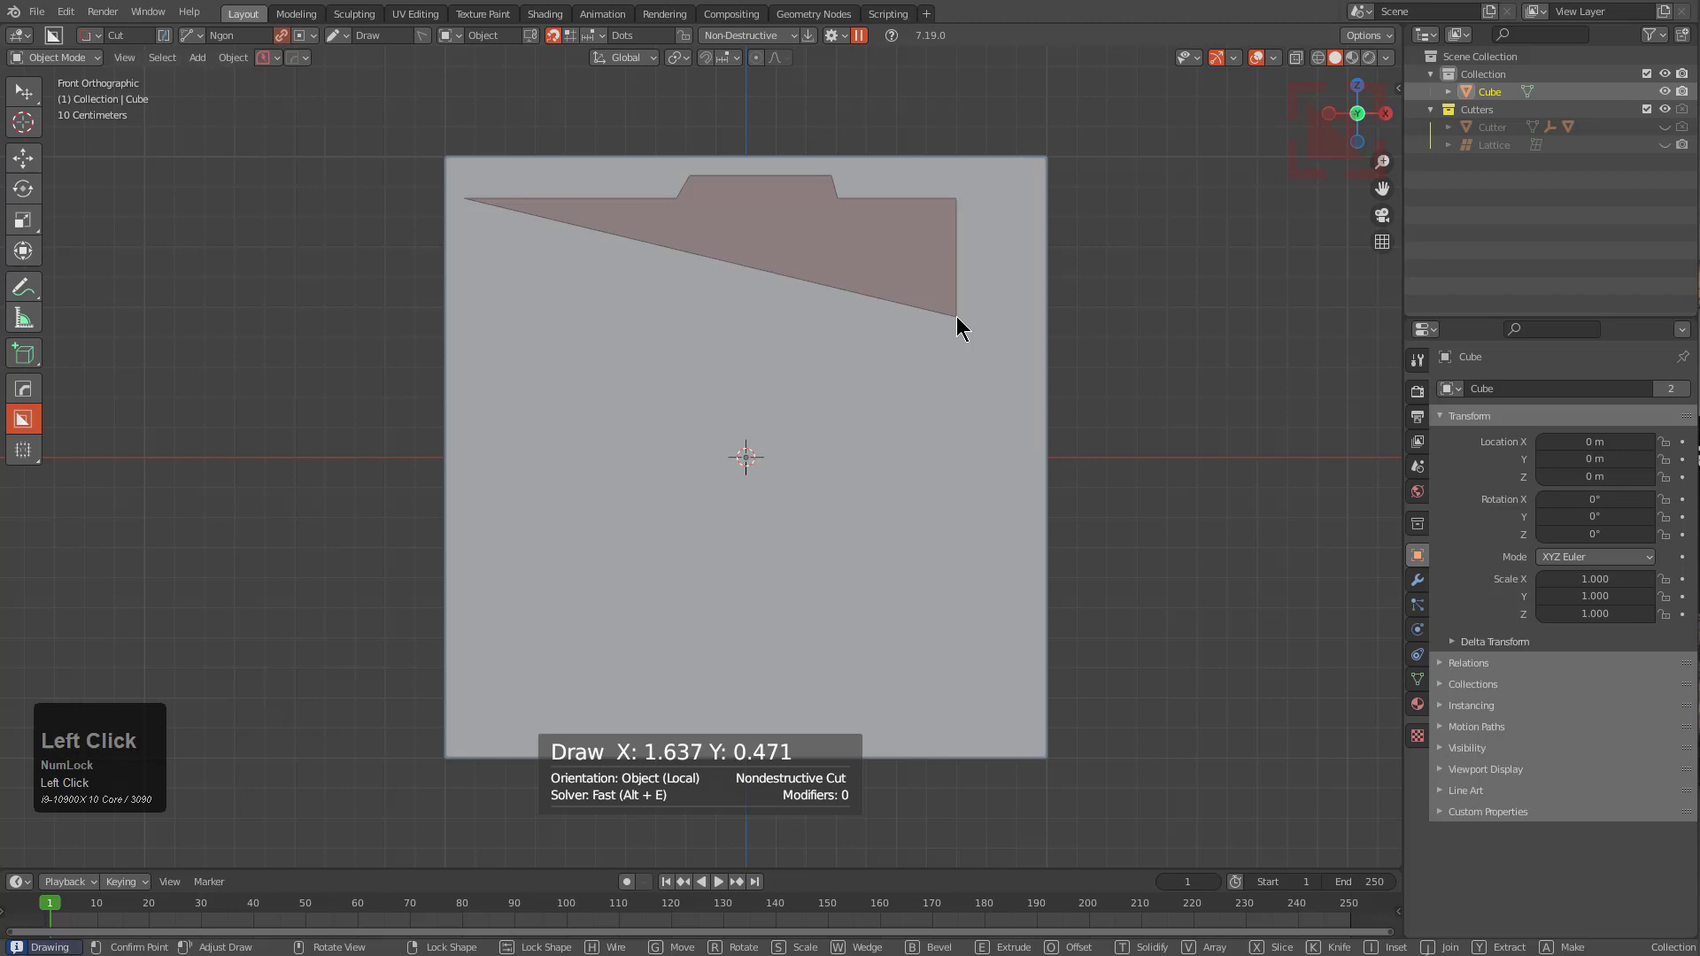
click(957, 316)
click(918, 330)
click(921, 503)
click(953, 522)
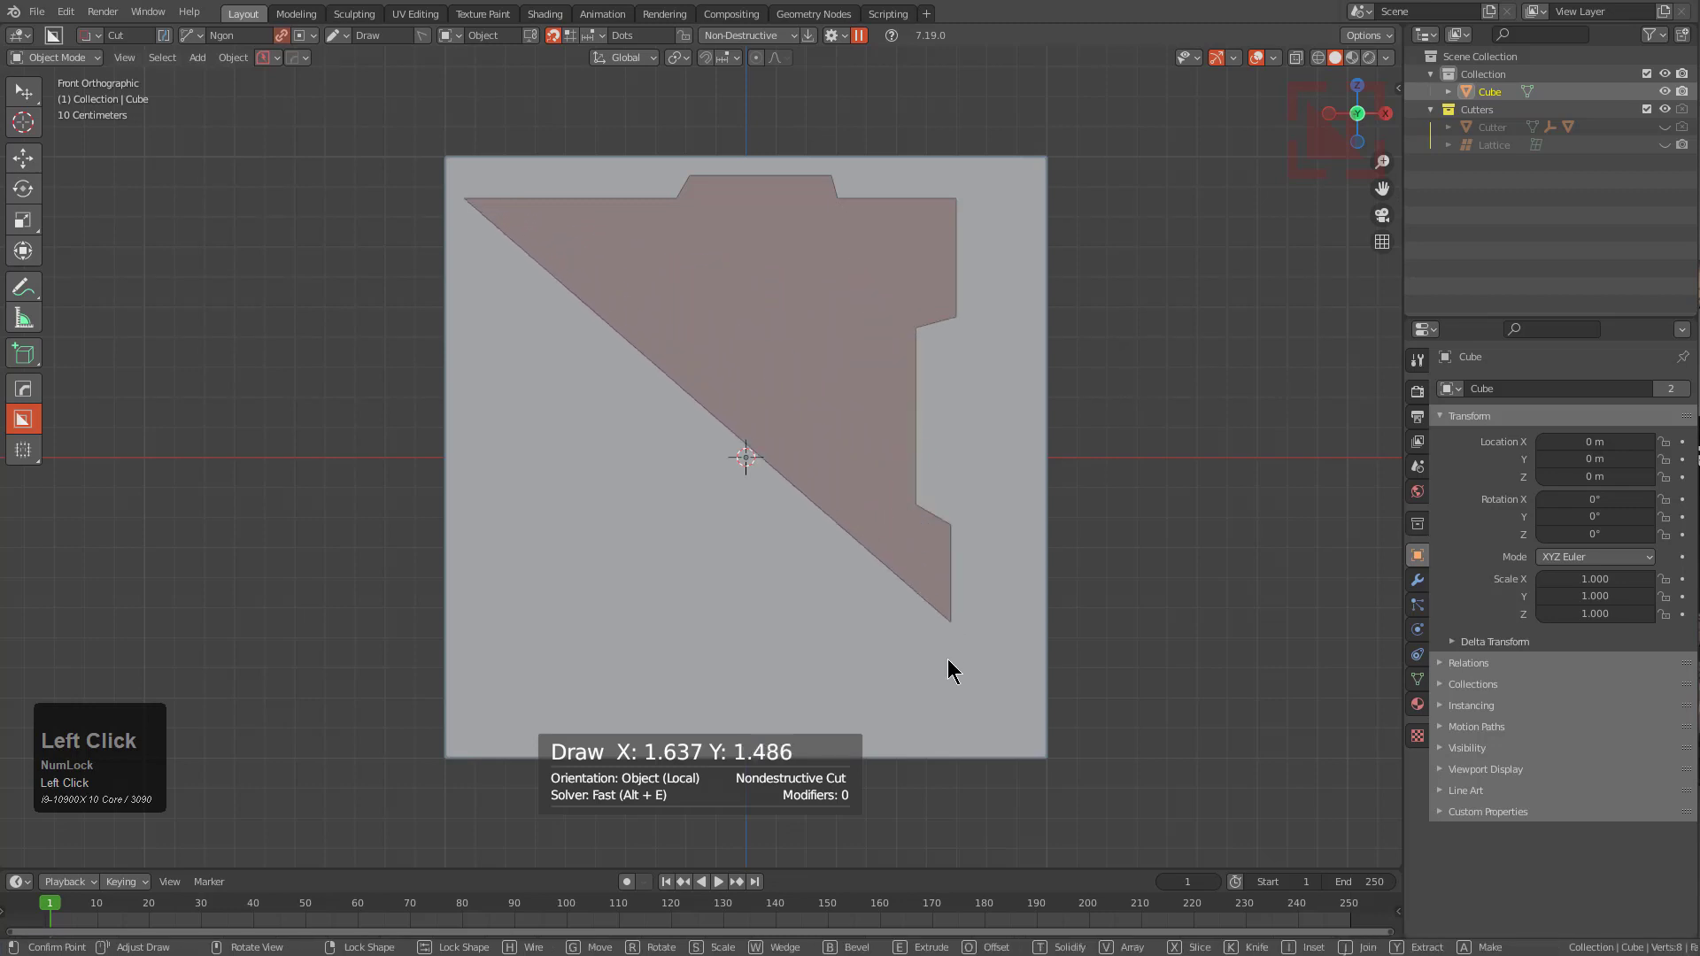
click(950, 663)
click(719, 680)
click(704, 690)
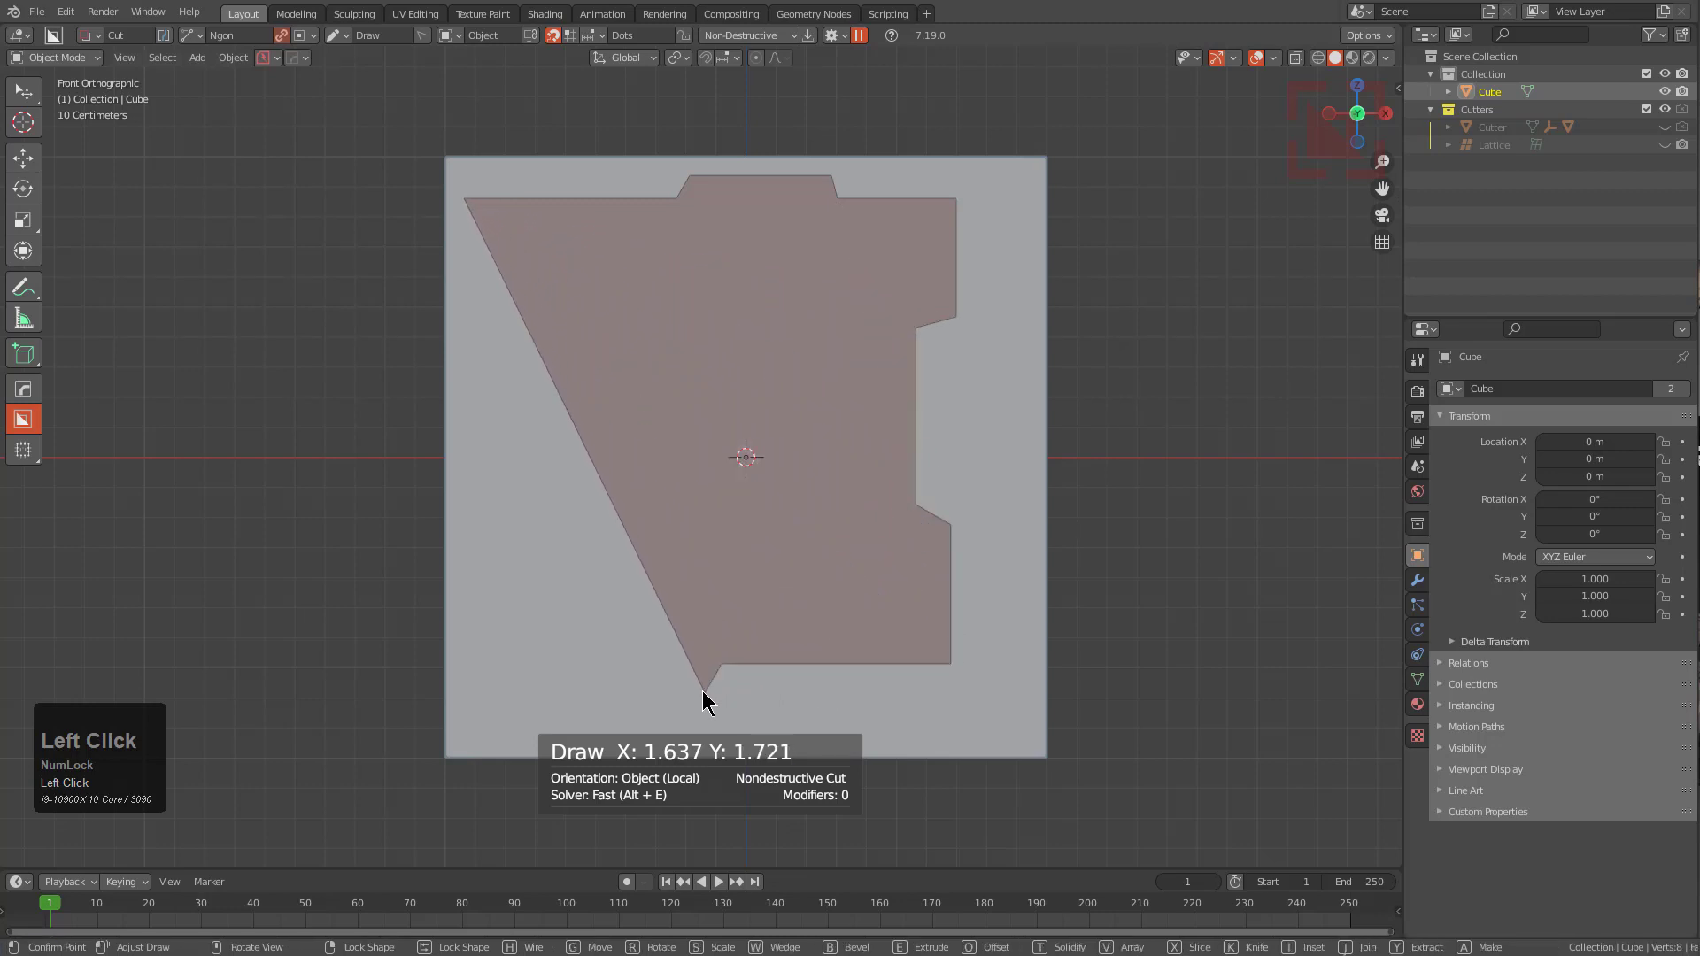
click(459, 695)
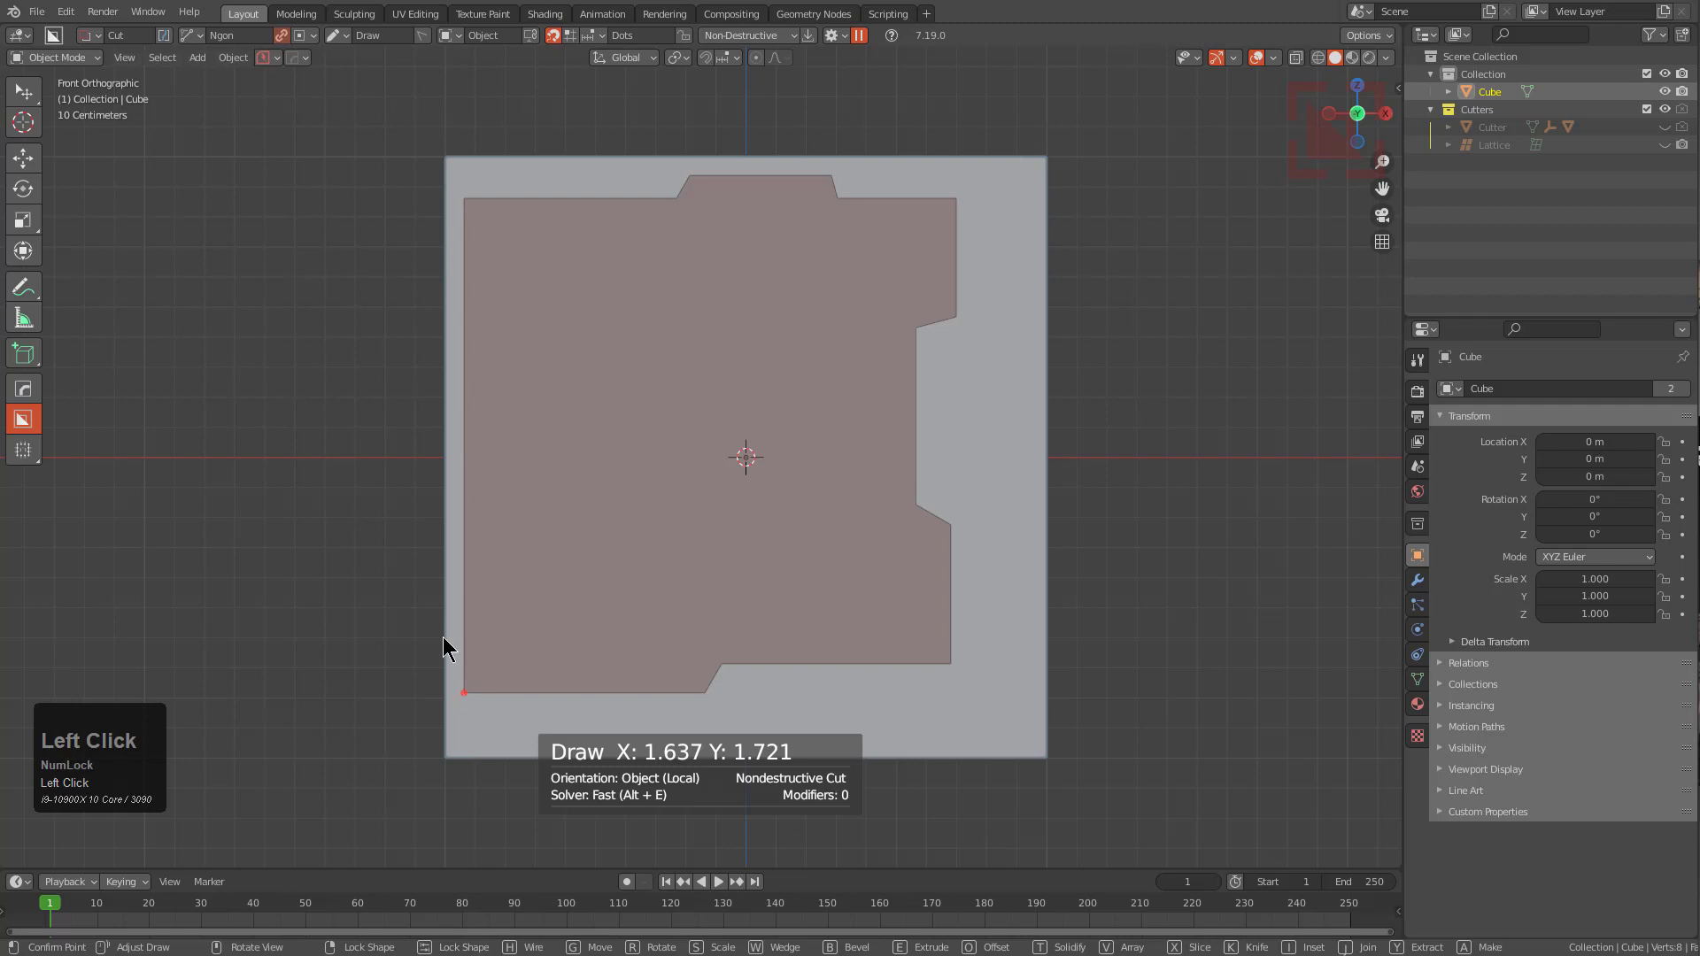
right_click(372, 372)
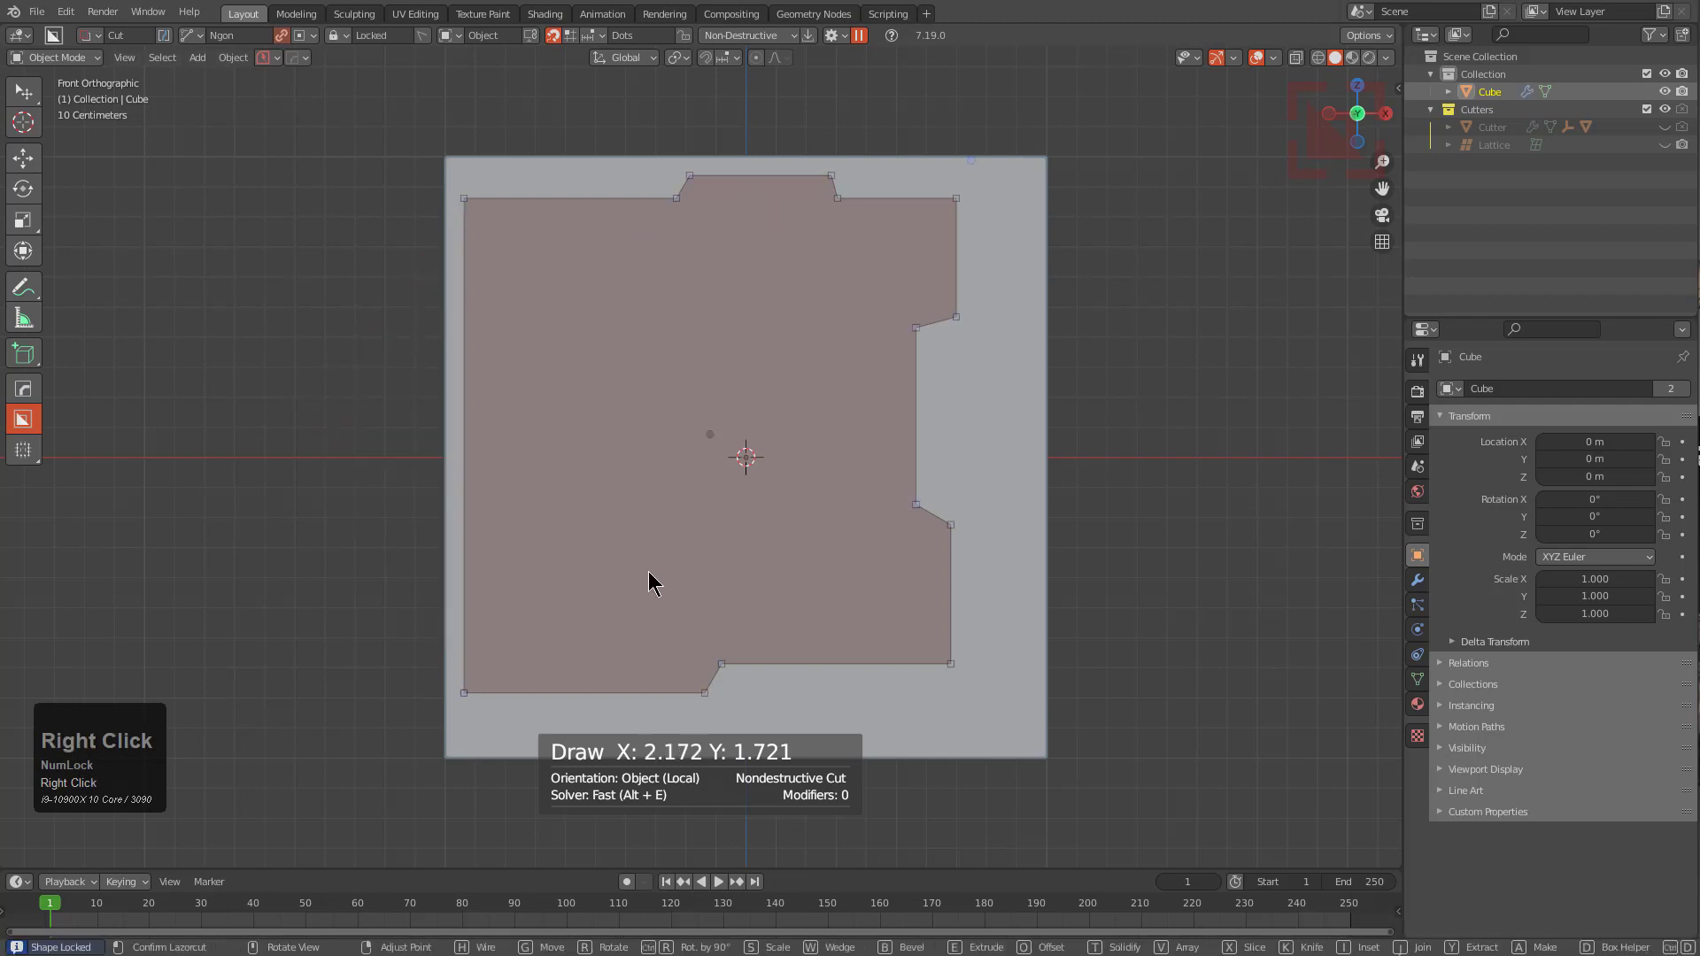
Step: Move the Ngon points so the top, right-side and bottom notch edges are squared
drag(677, 200, 689, 200)
drag(837, 196, 831, 198)
drag(918, 328, 918, 316)
drag(920, 508, 918, 524)
drag(720, 660, 704, 663)
Step: Extrude the Ngon cut deep through the cube and lock its depth
scroll(620, 337, down, 1)
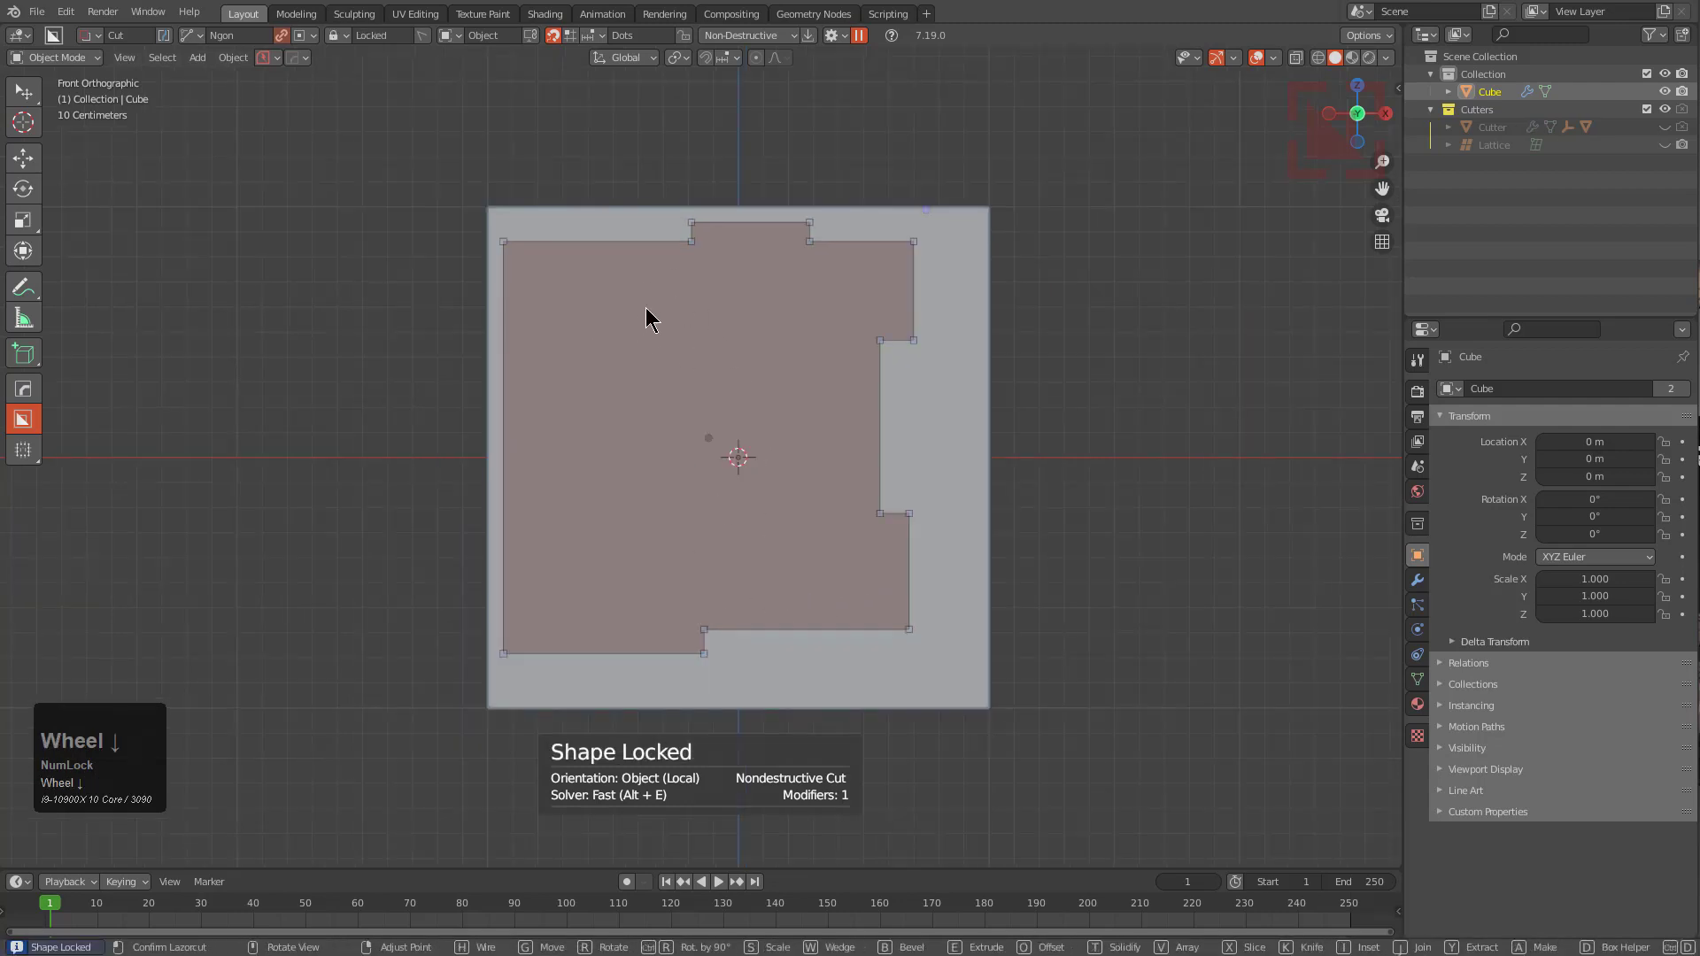
middle_drag(649, 315, 797, 483)
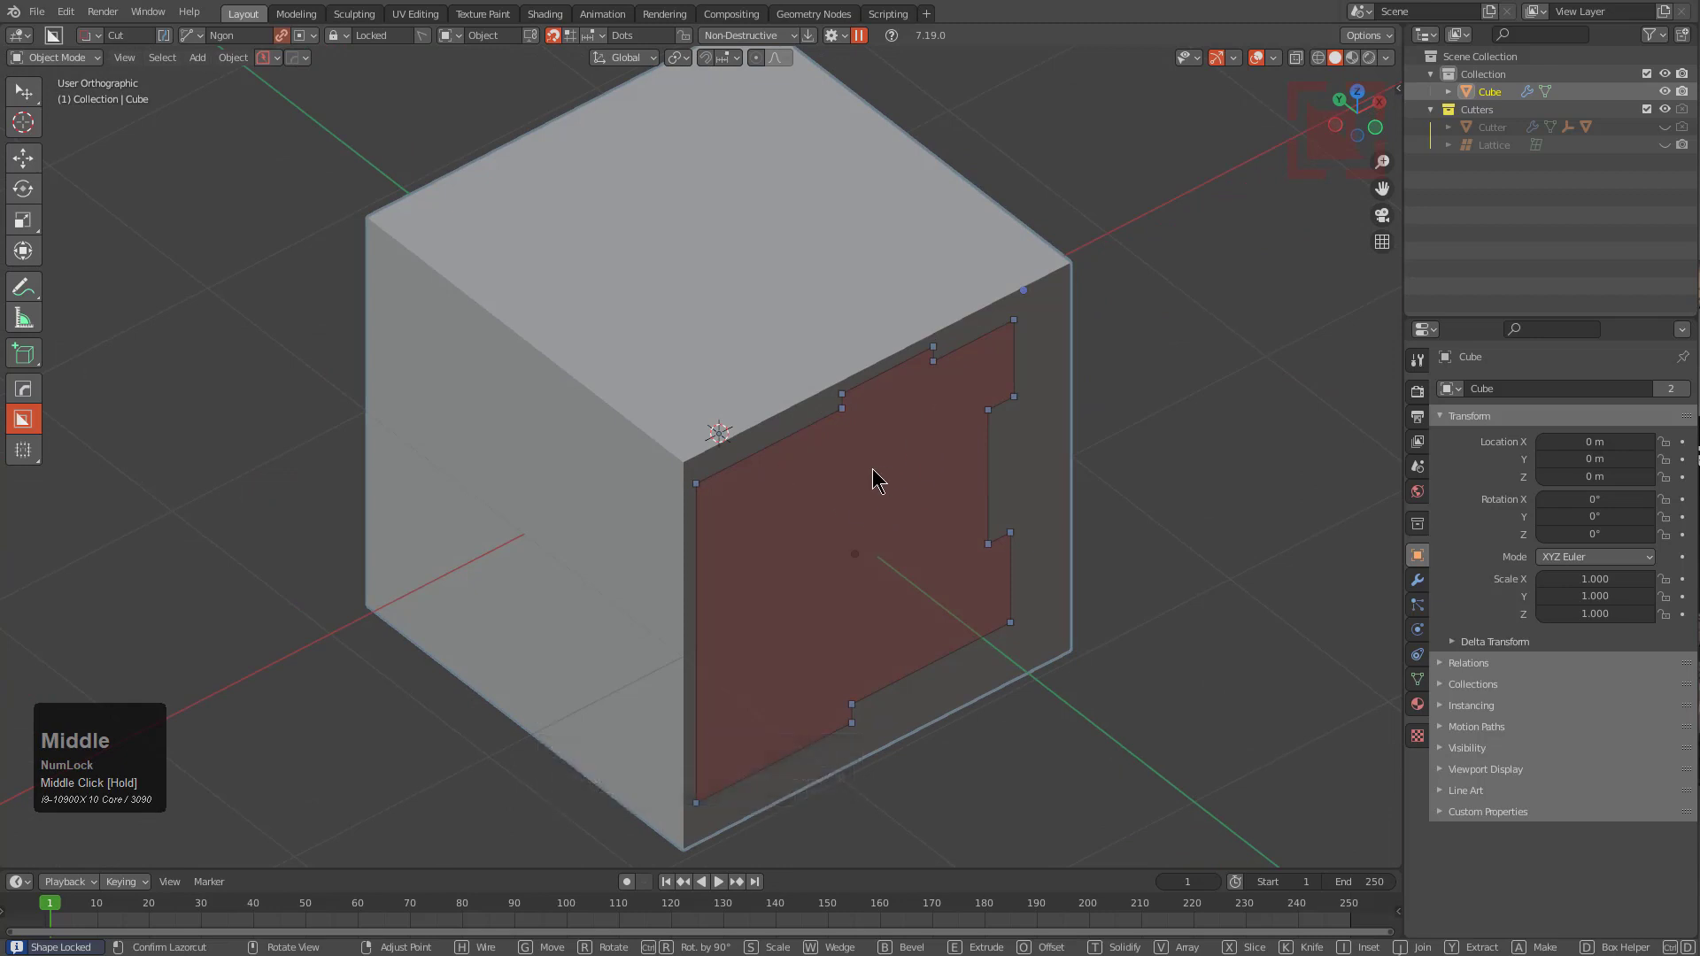
click(841, 561)
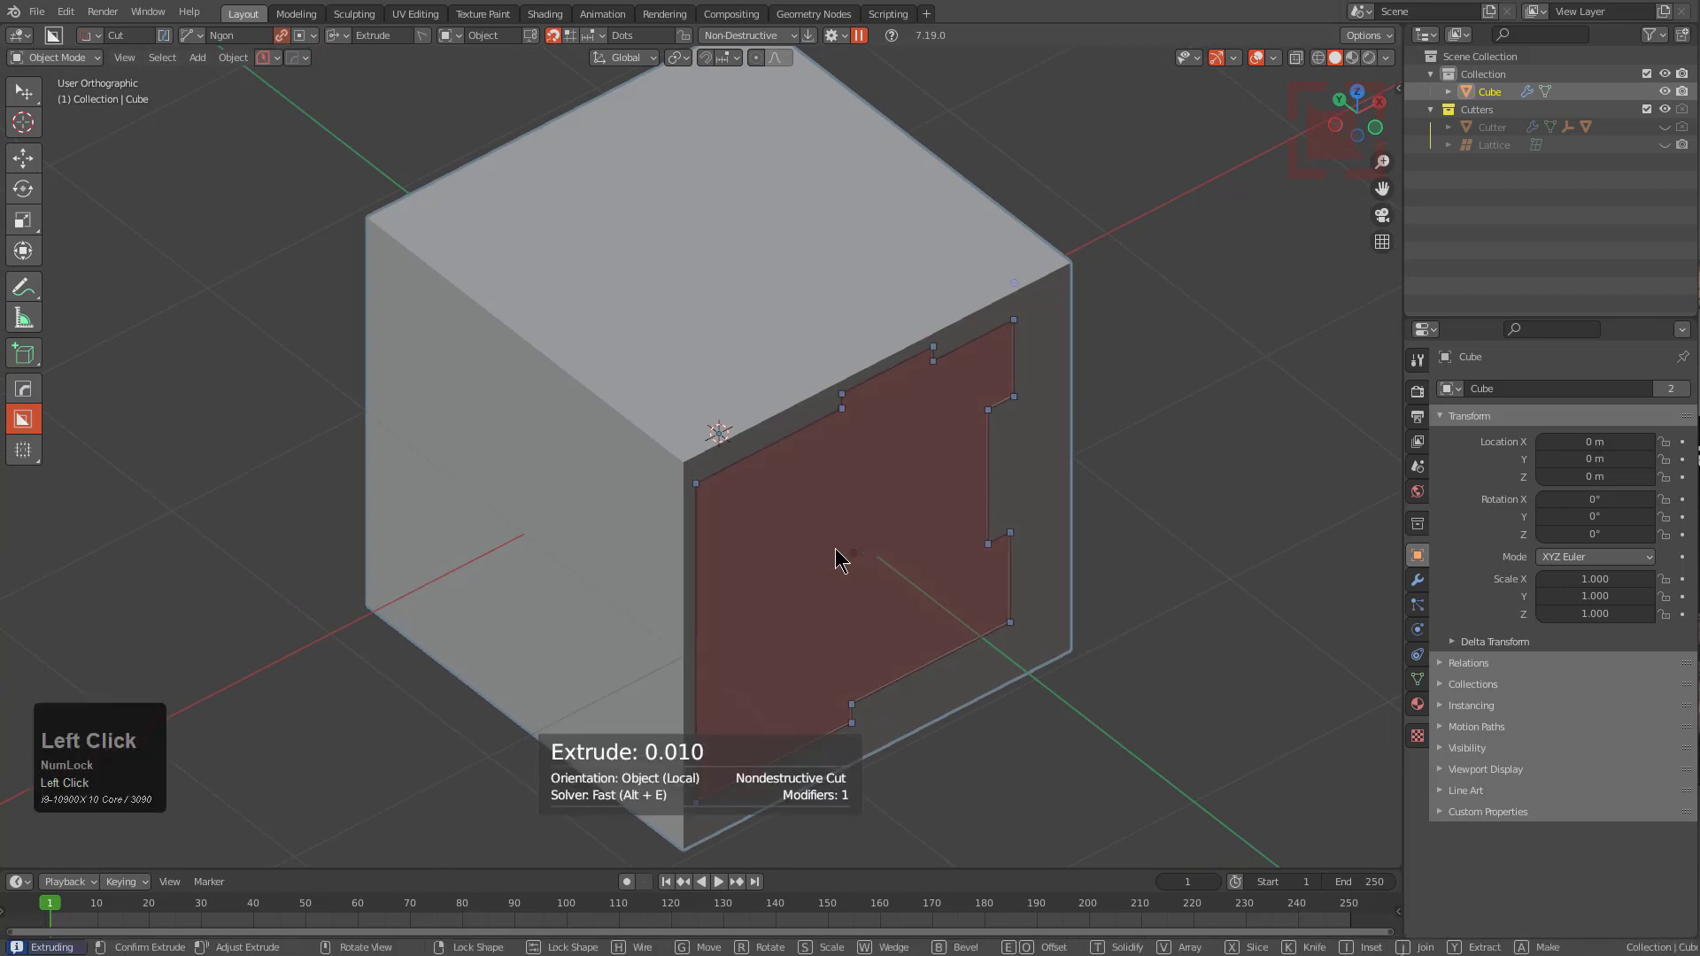
click(488, 306)
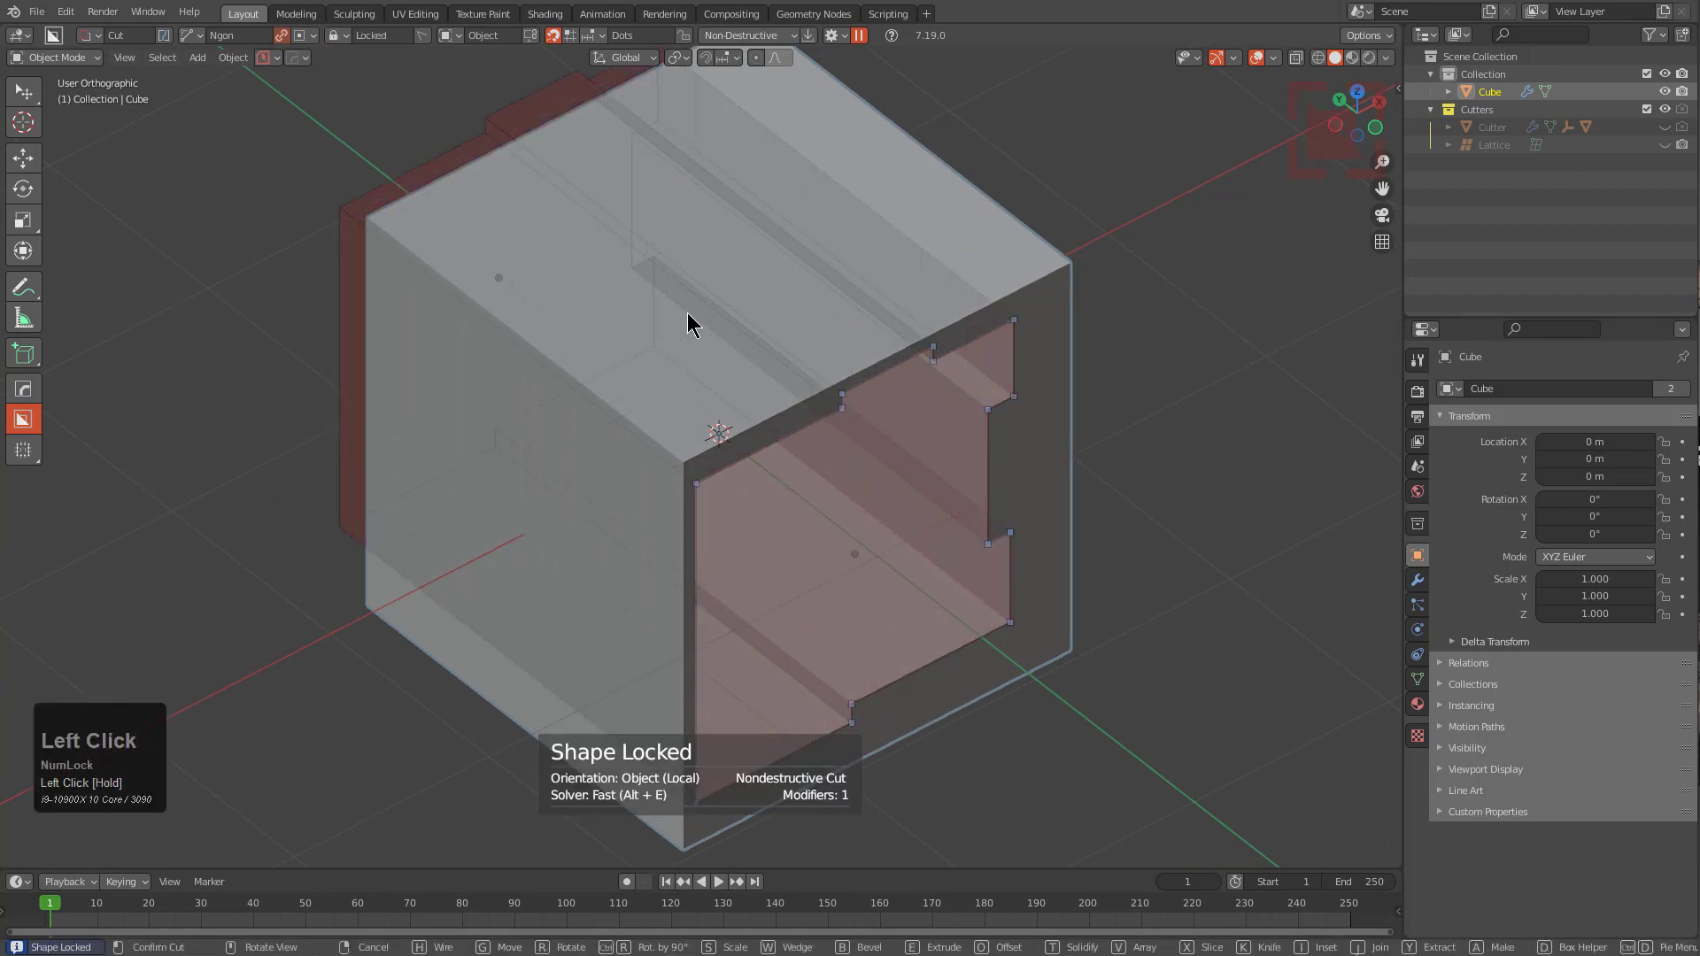
Step: Re-edit the cut shape and add another point to it
click(934, 360)
click(900, 386)
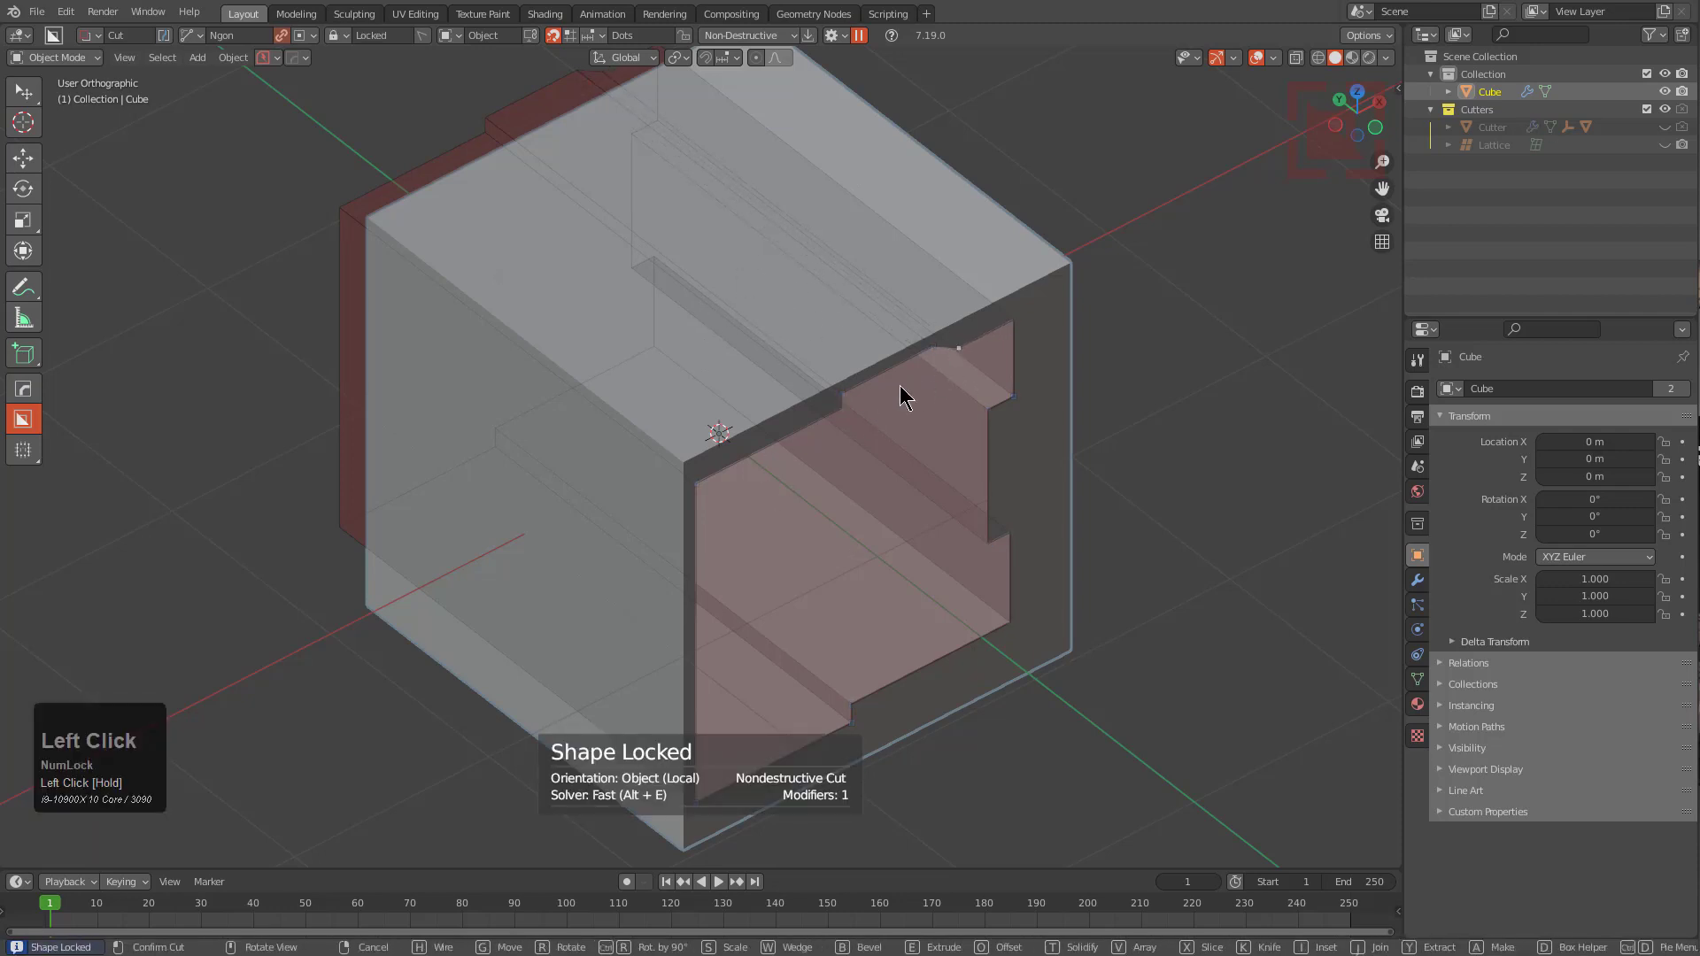
click(842, 408)
click(814, 416)
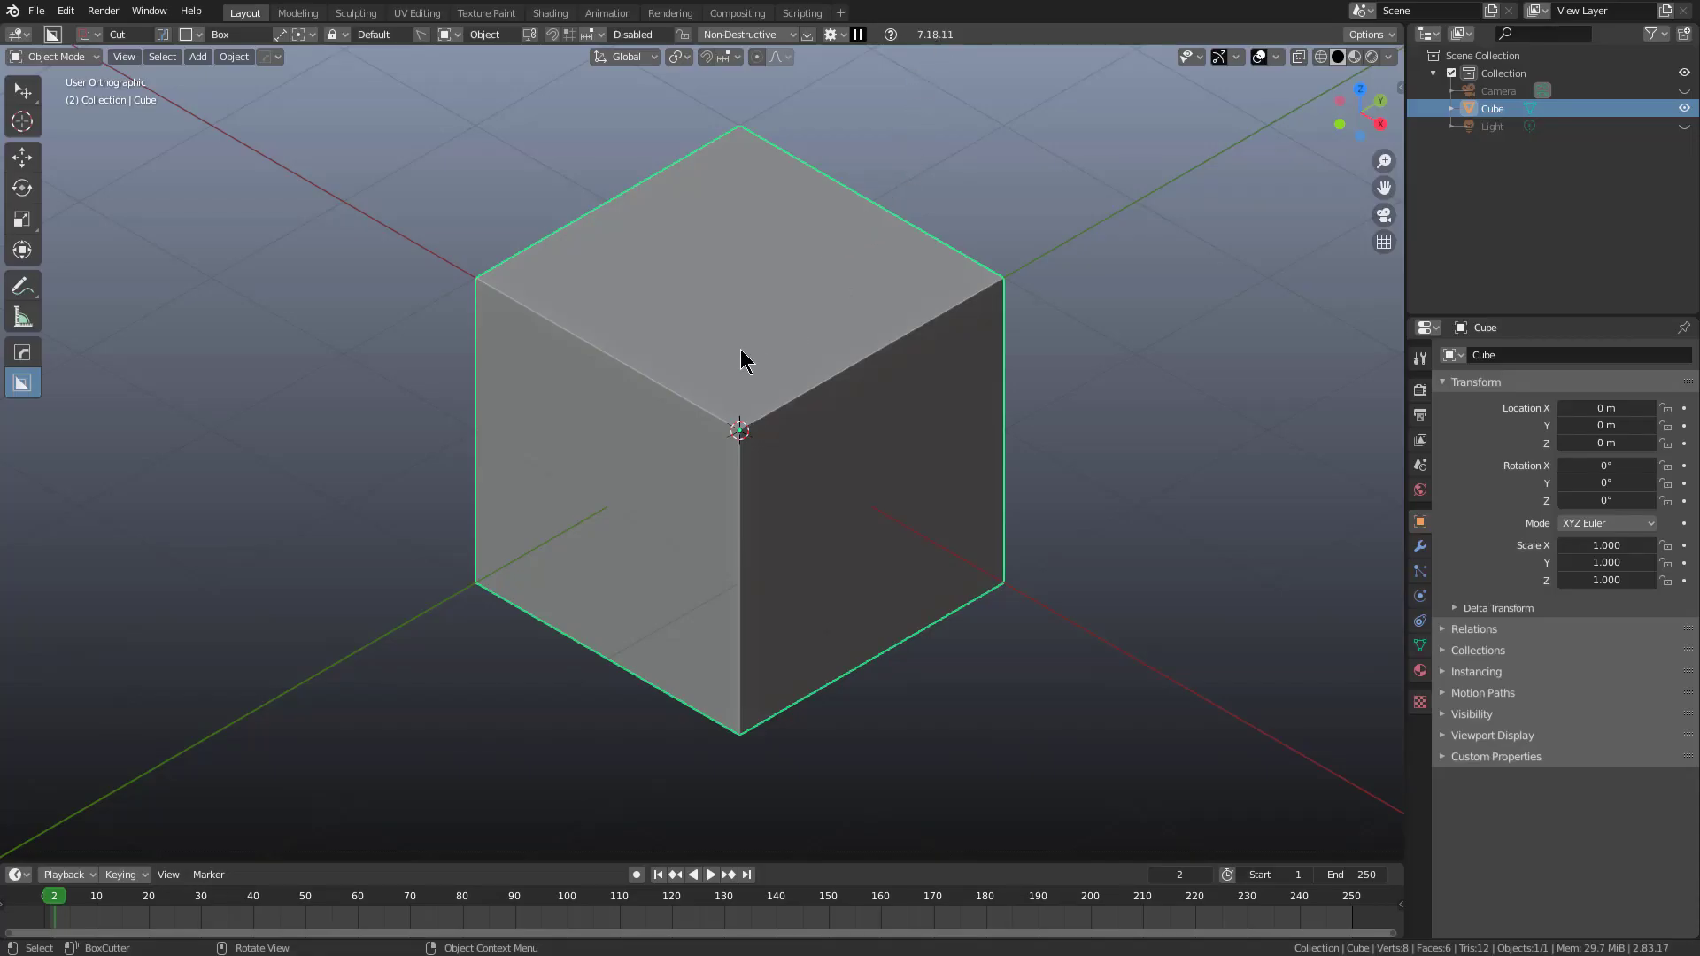
Step: Draw a box cut into the cube's top, extrude it, and round its outer corners
middle_drag(760, 347, 838, 269)
drag(838, 269, 699, 496)
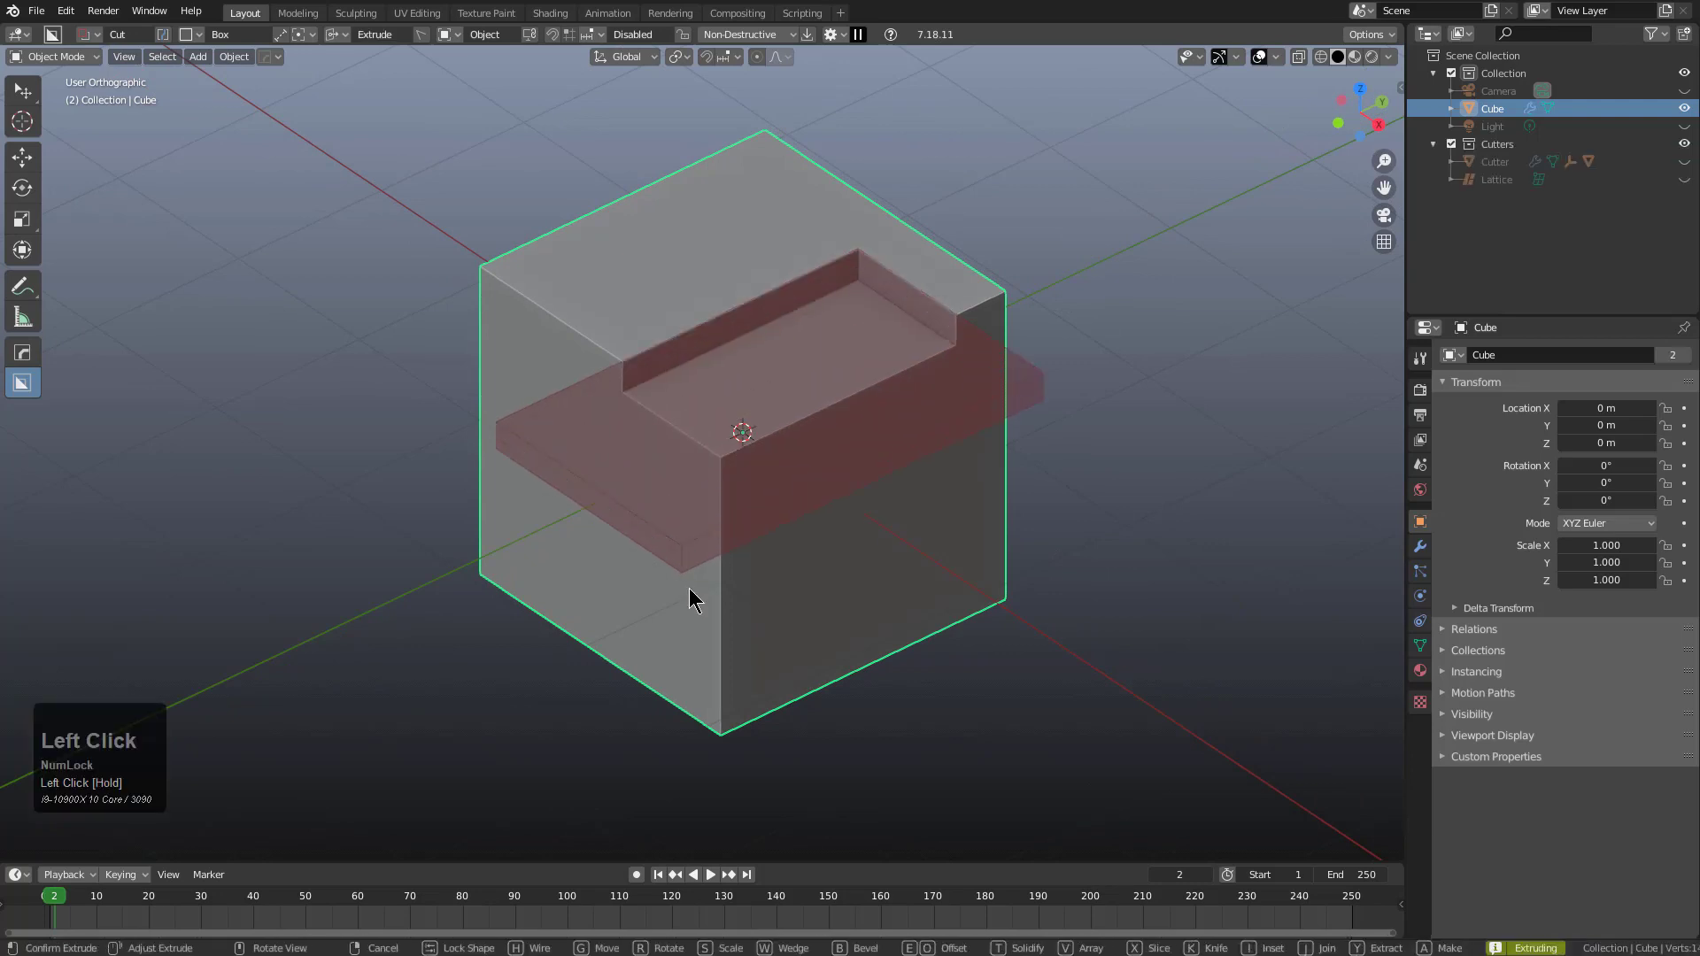
drag(689, 600, 691, 635)
key(b)
scroll(673, 624, up, 5)
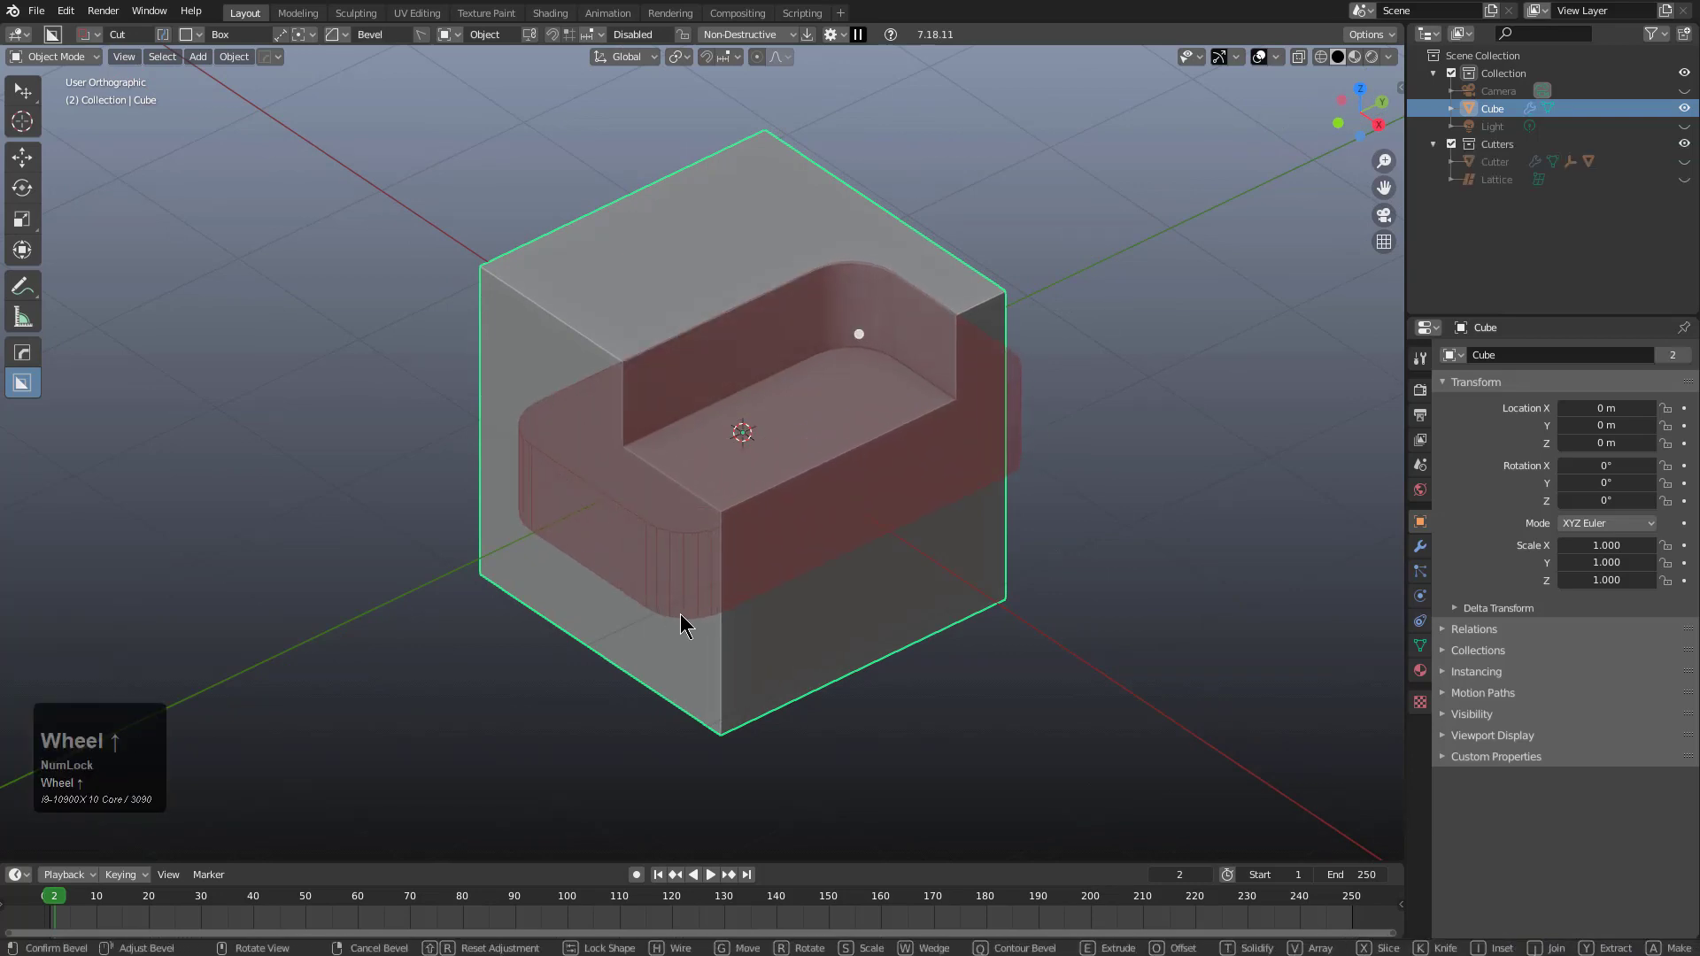
key(Tab)
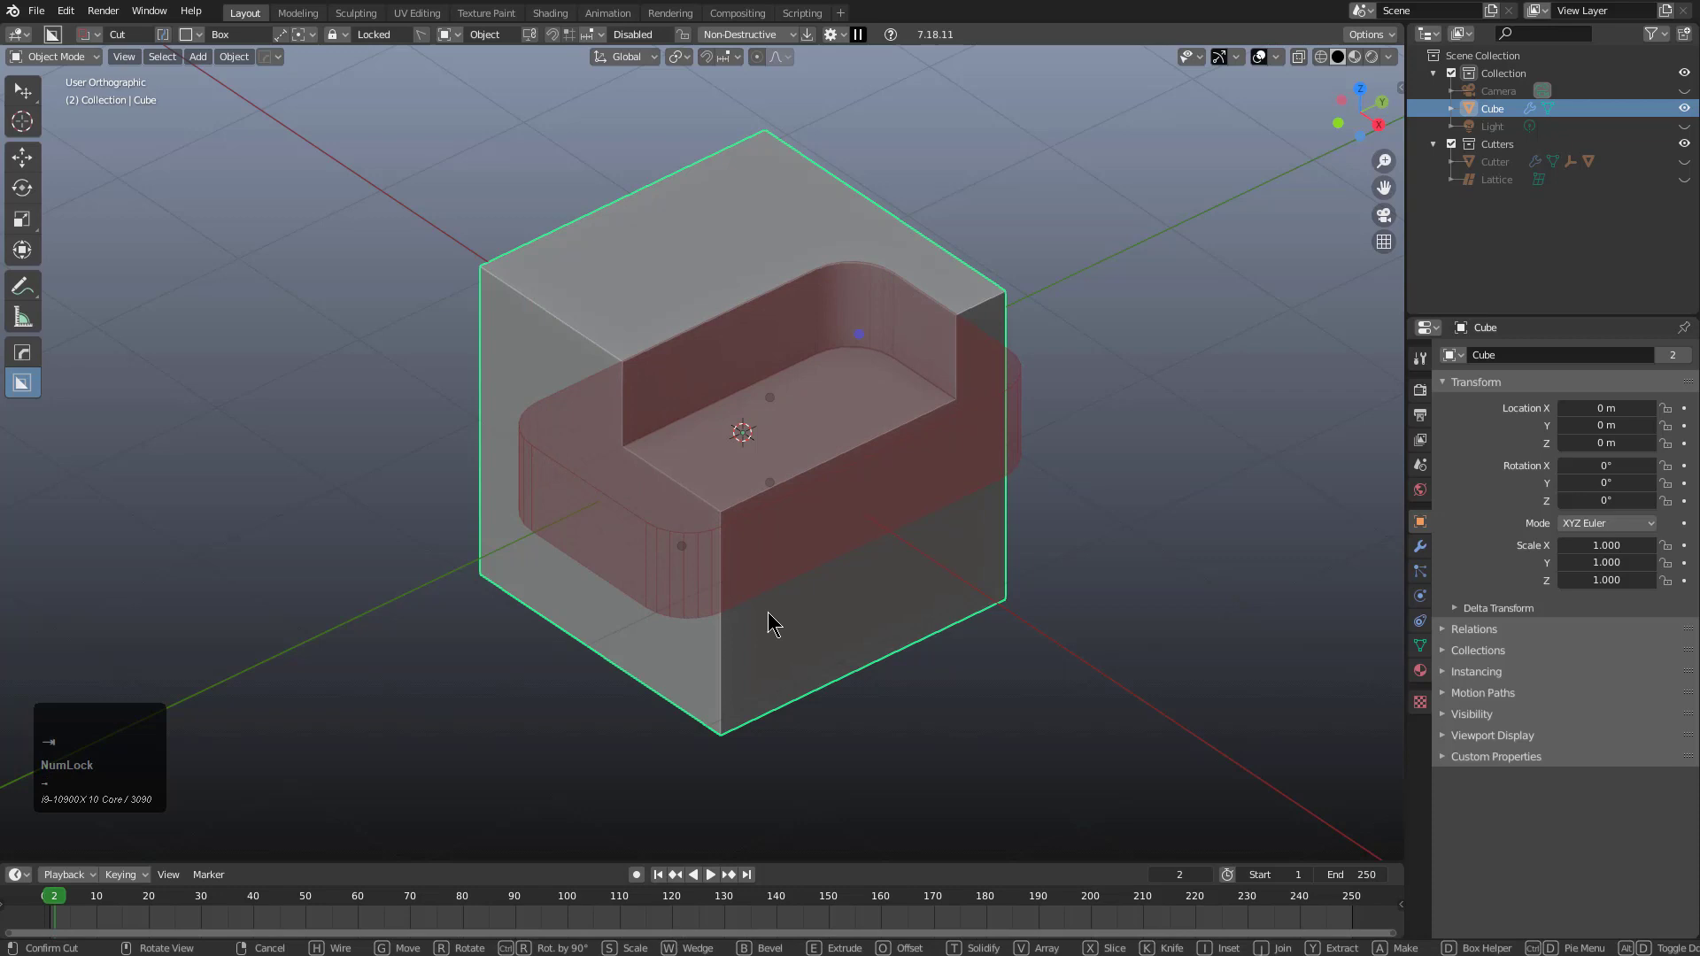
Step: Bevel the cutter's inner edges and set the 2nd Bevel segments to 1 in the helper
scroll(899, 496, up, 2)
key(b)
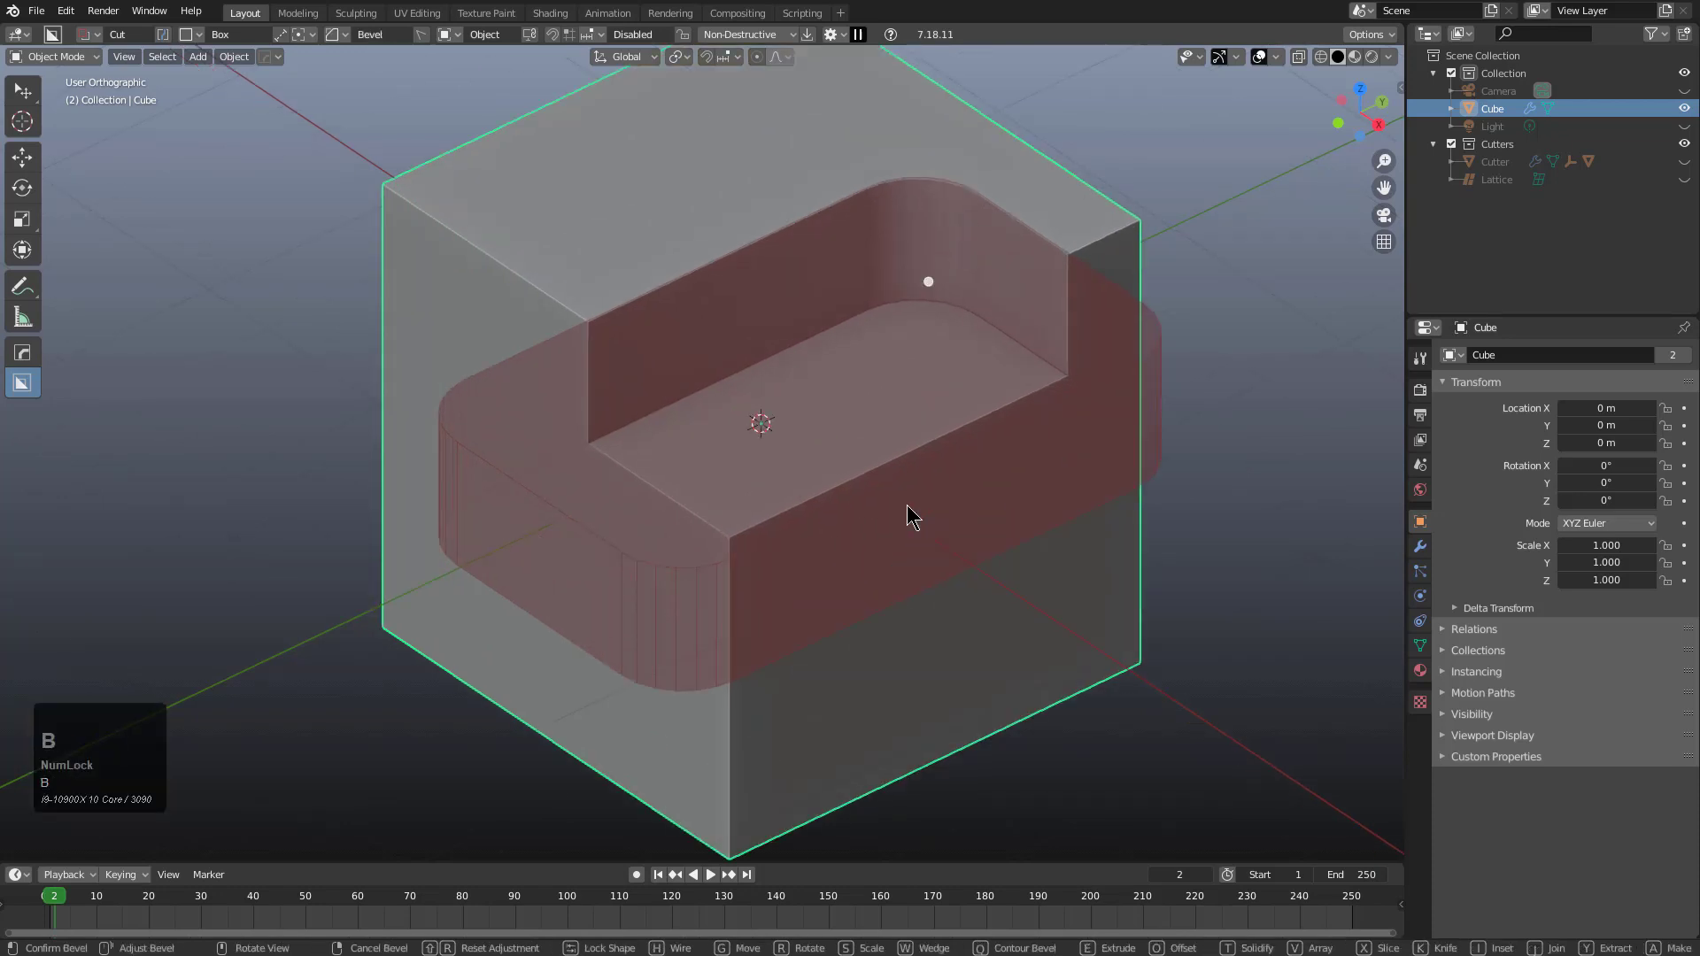
key(Tab)
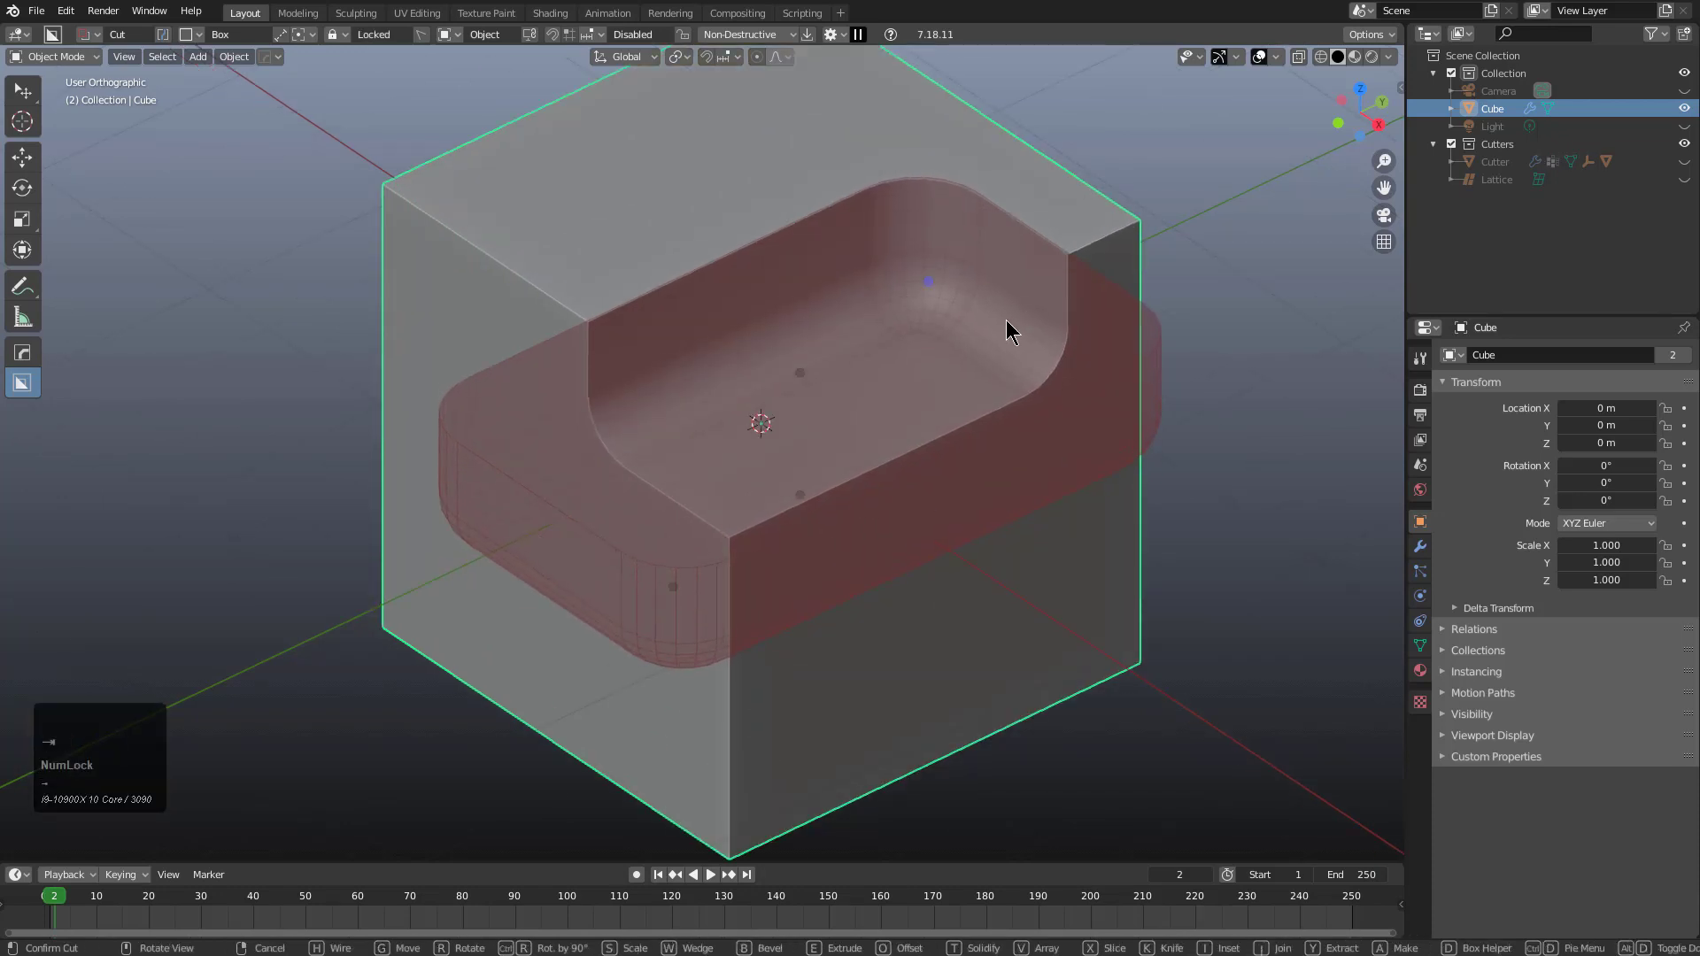
key(d)
drag(1405, 434, 1382, 434)
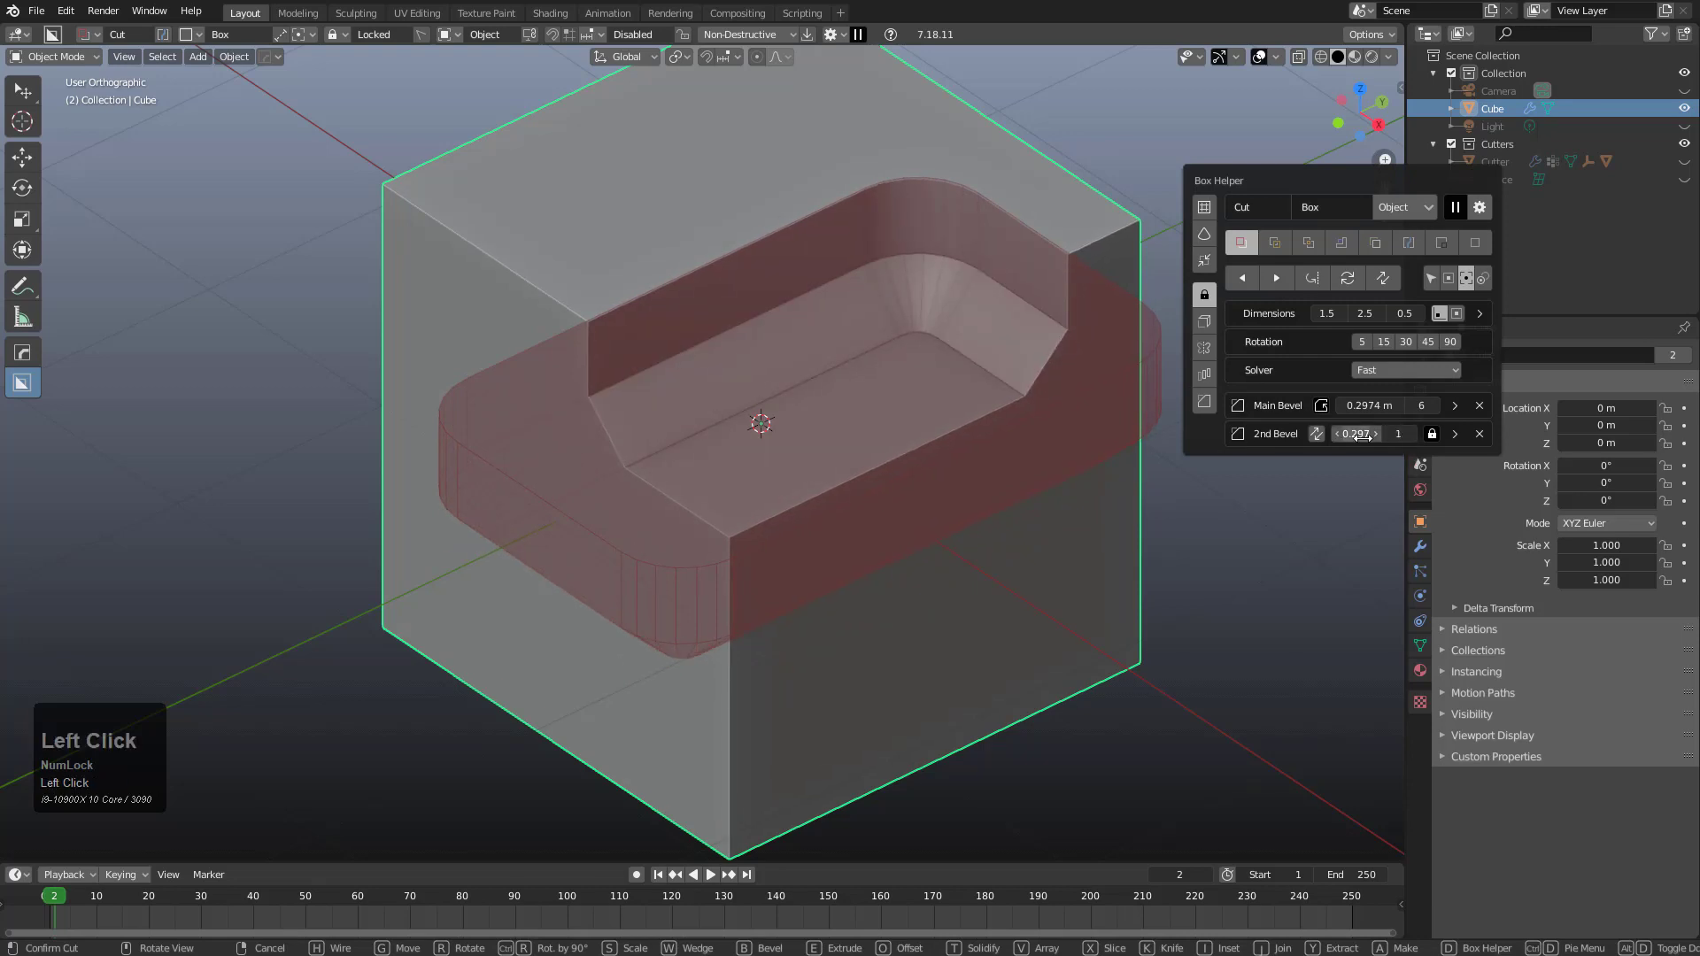
Step: Apply the slot cut and enable Bevel in the Box Helper for the next cuts
click(932, 236)
key(d)
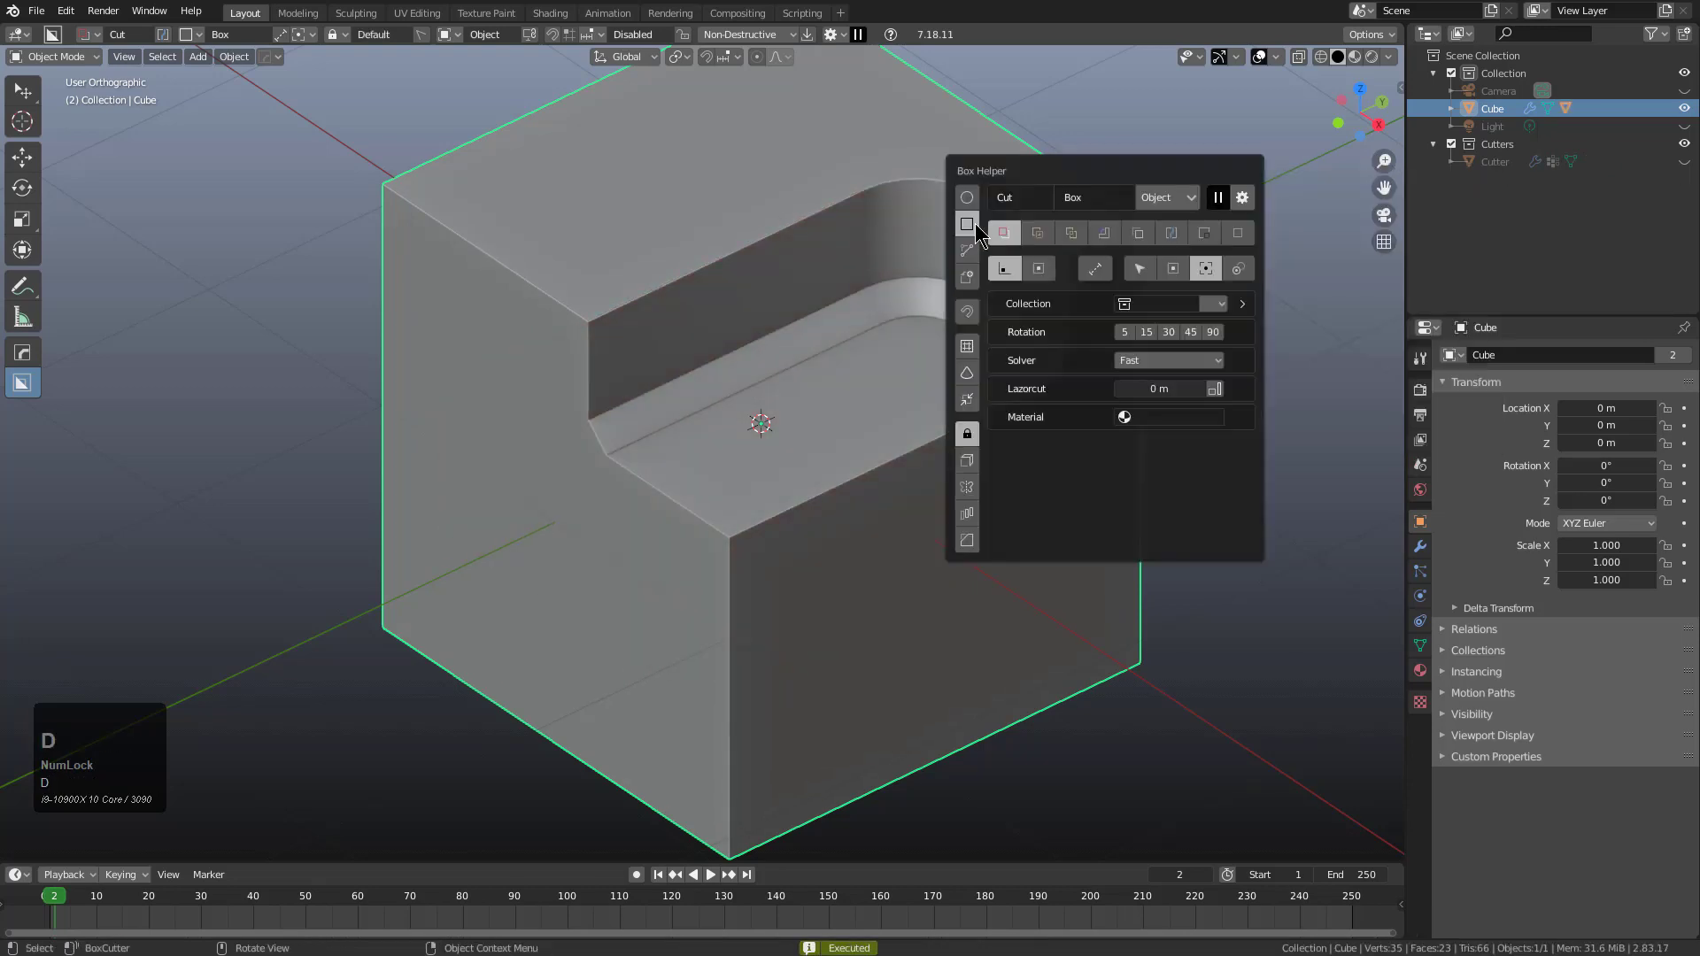
click(967, 540)
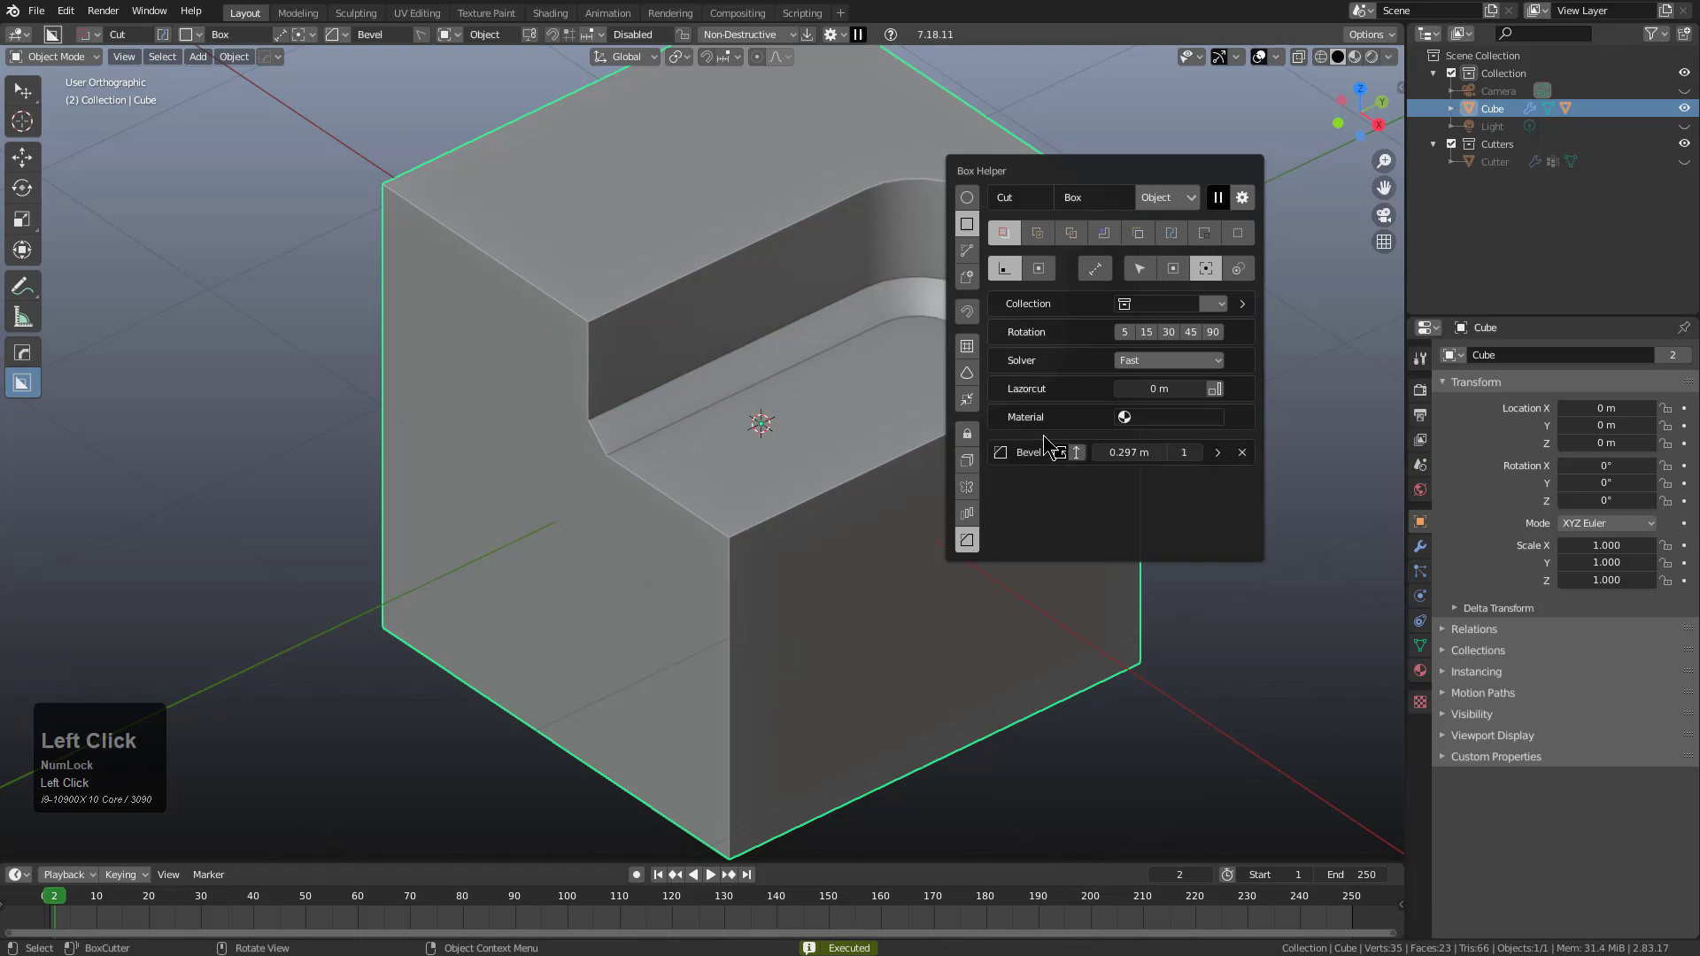
Step: Cut a smoothly bevelled box pocket across the cube's top face
mouse_move(688, 149)
mouse_down()
mouse_move(606, 518)
mouse_move(622, 668)
mouse_move(663, 606)
mouse_up()
key(Tab)
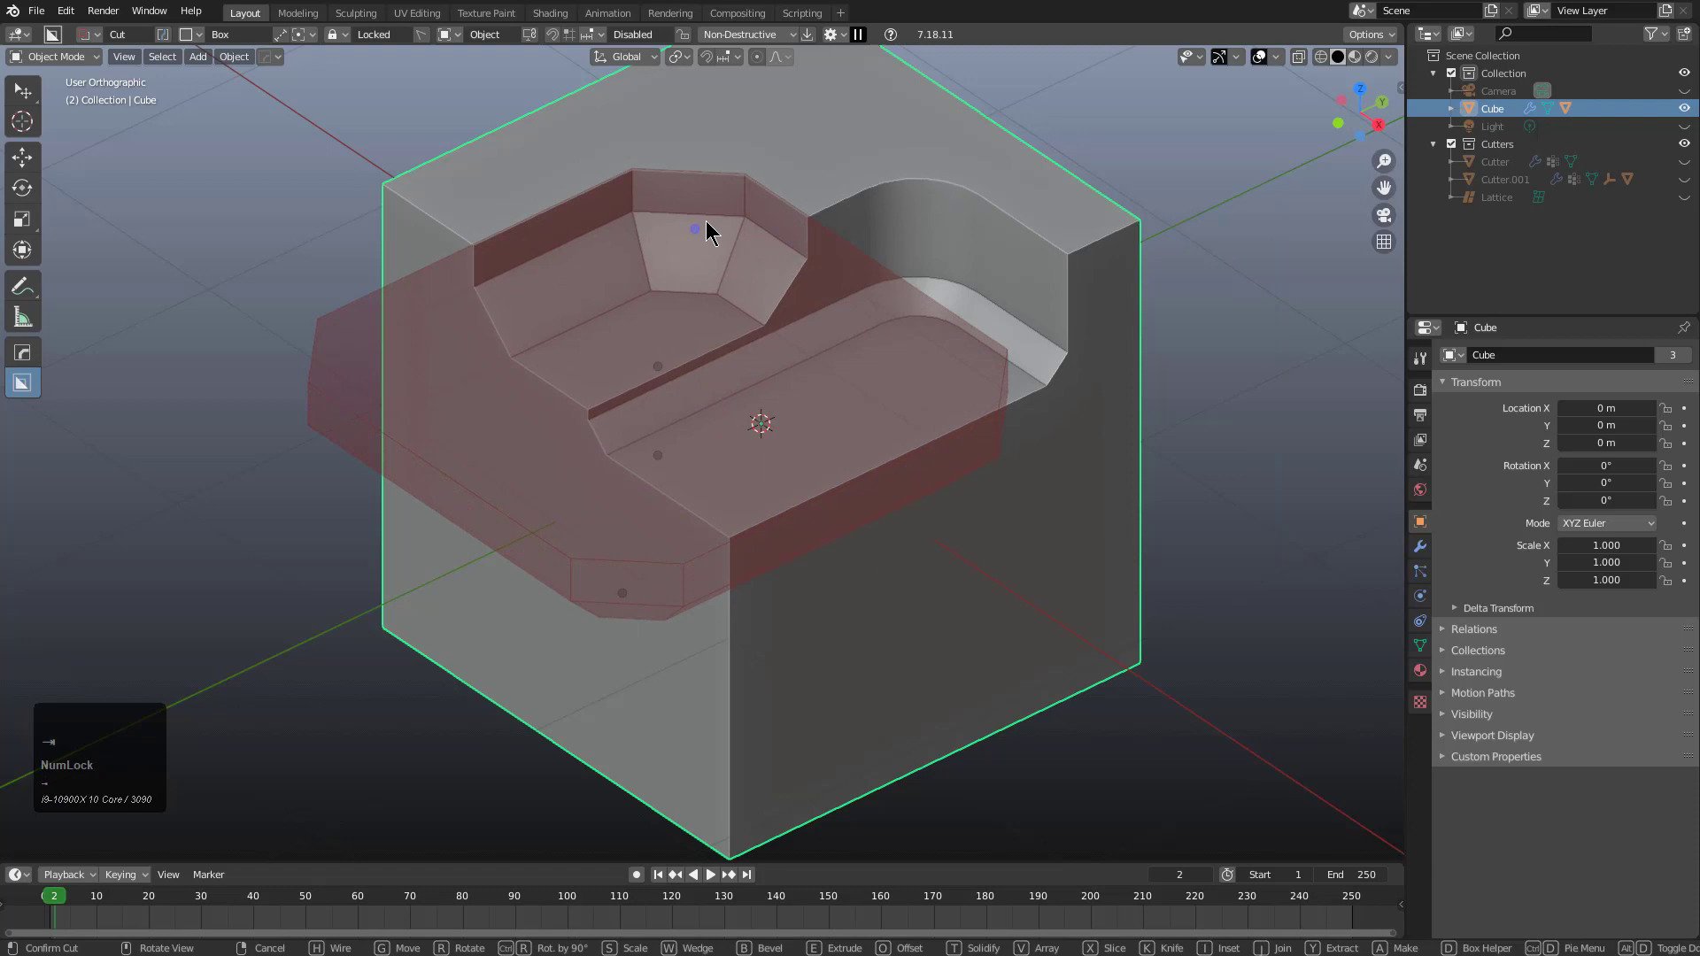
key(d)
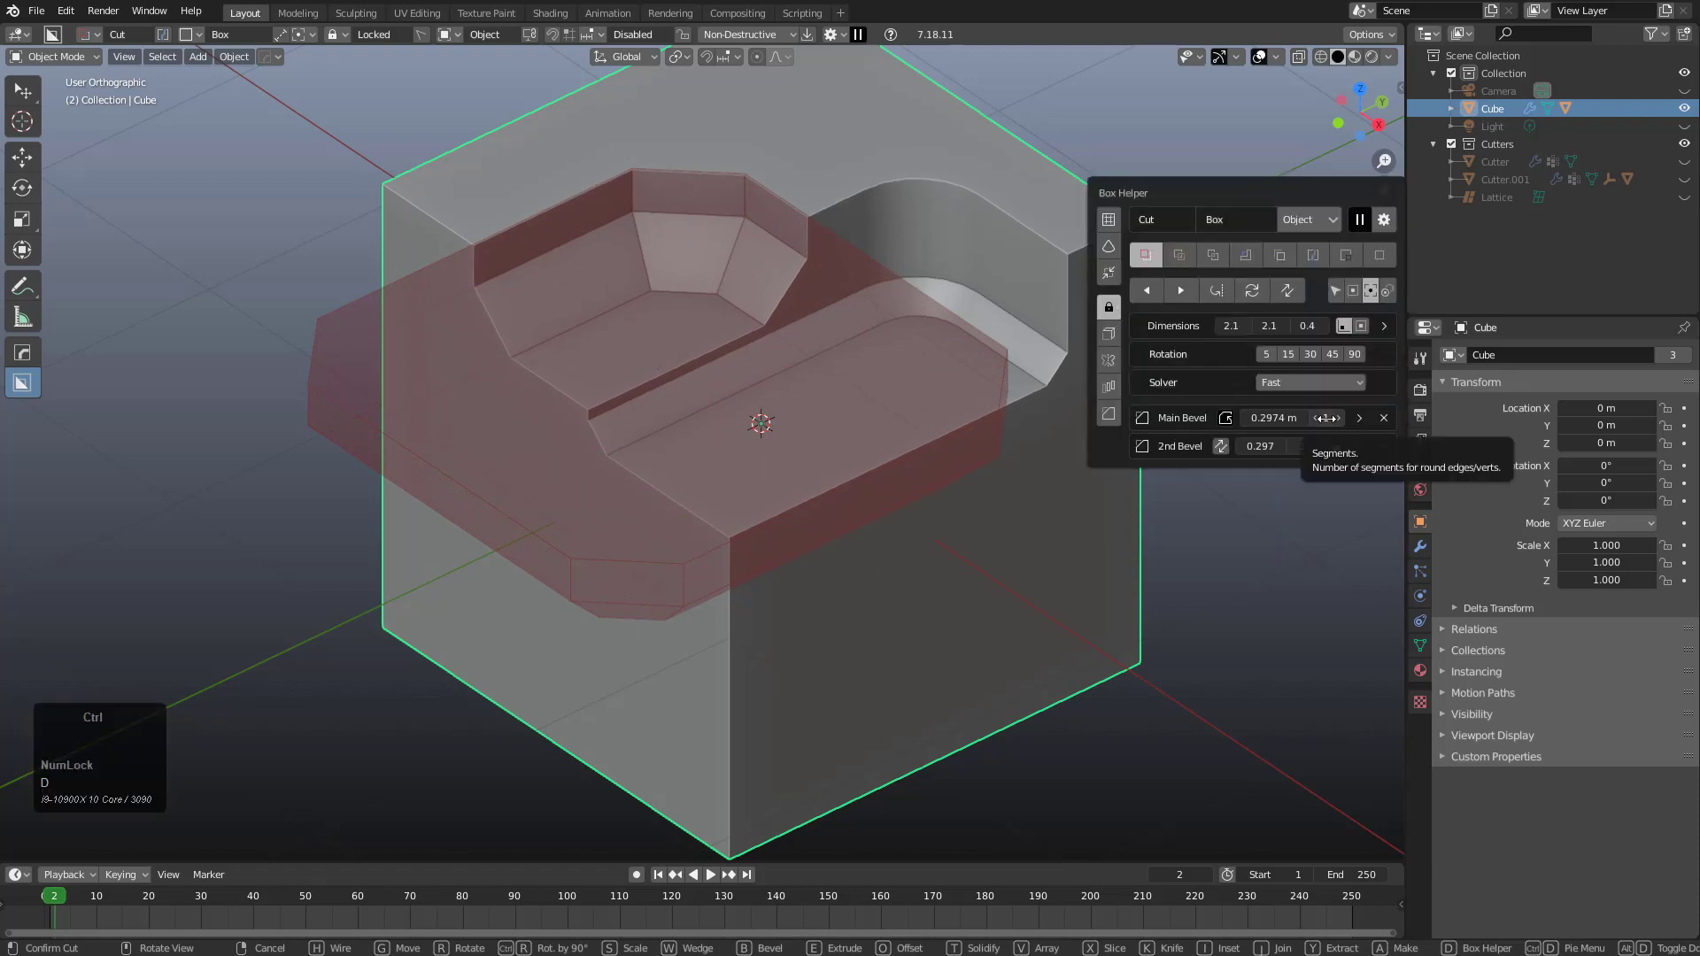
ctrl+scroll(1326, 418, up, 4)
click(855, 215)
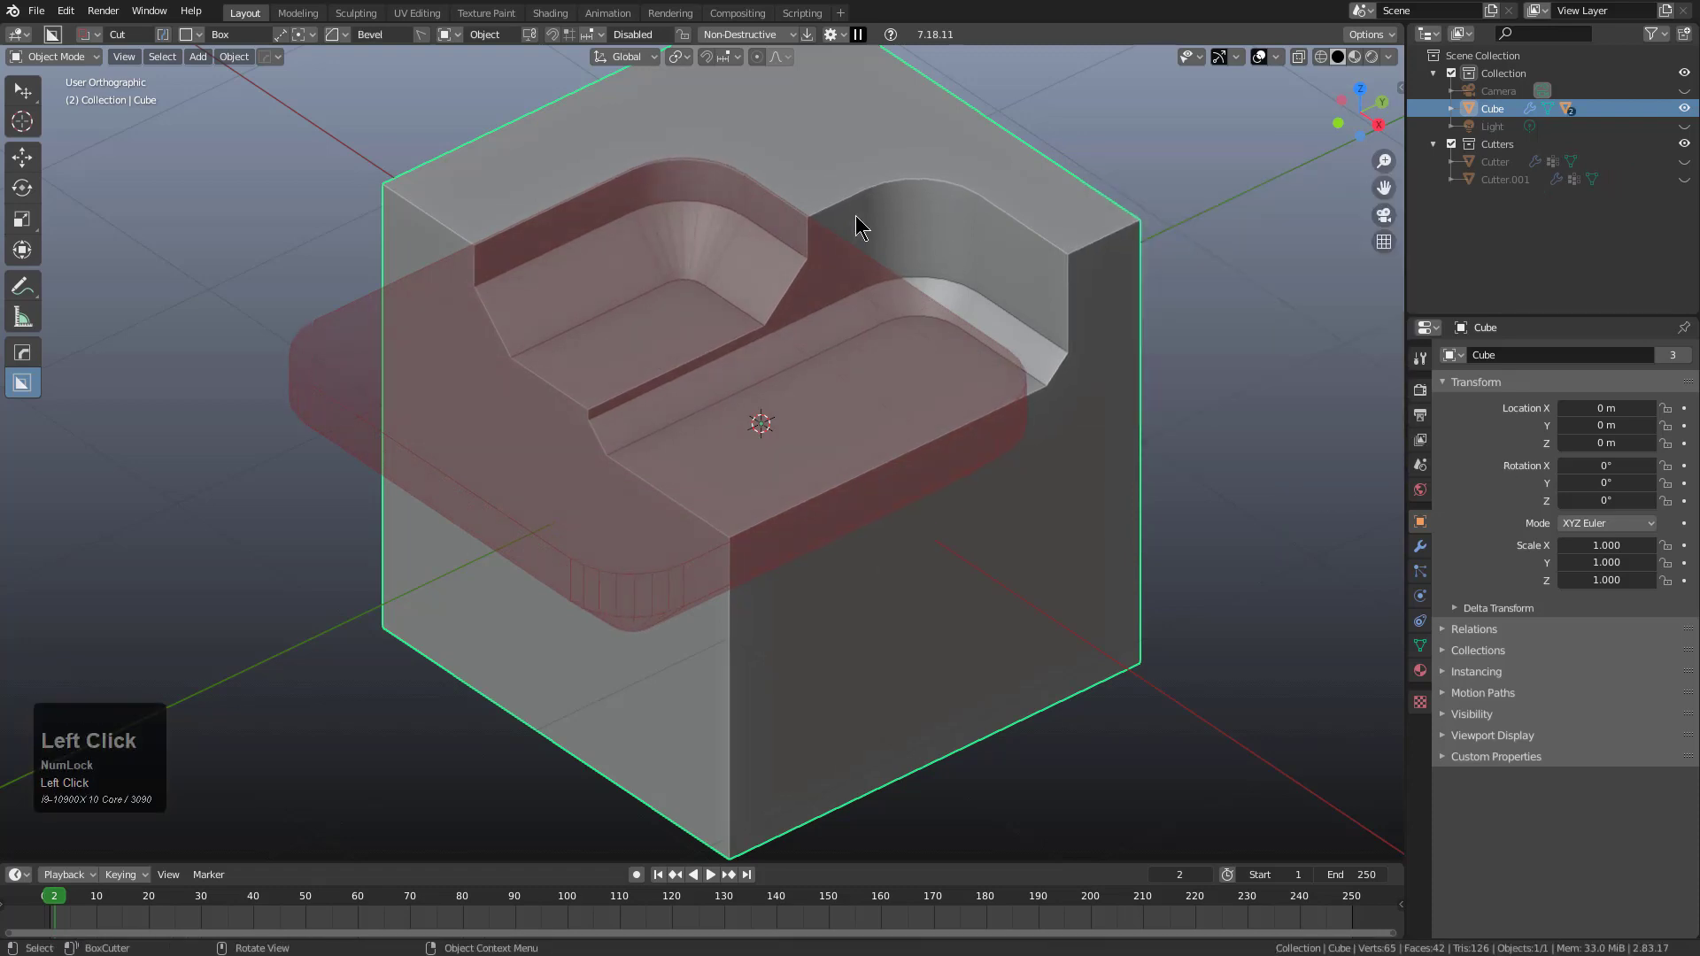
Step: Cut a second smoothly rounded, bevelled pocket down the cube's front
drag(1010, 589, 531, 277)
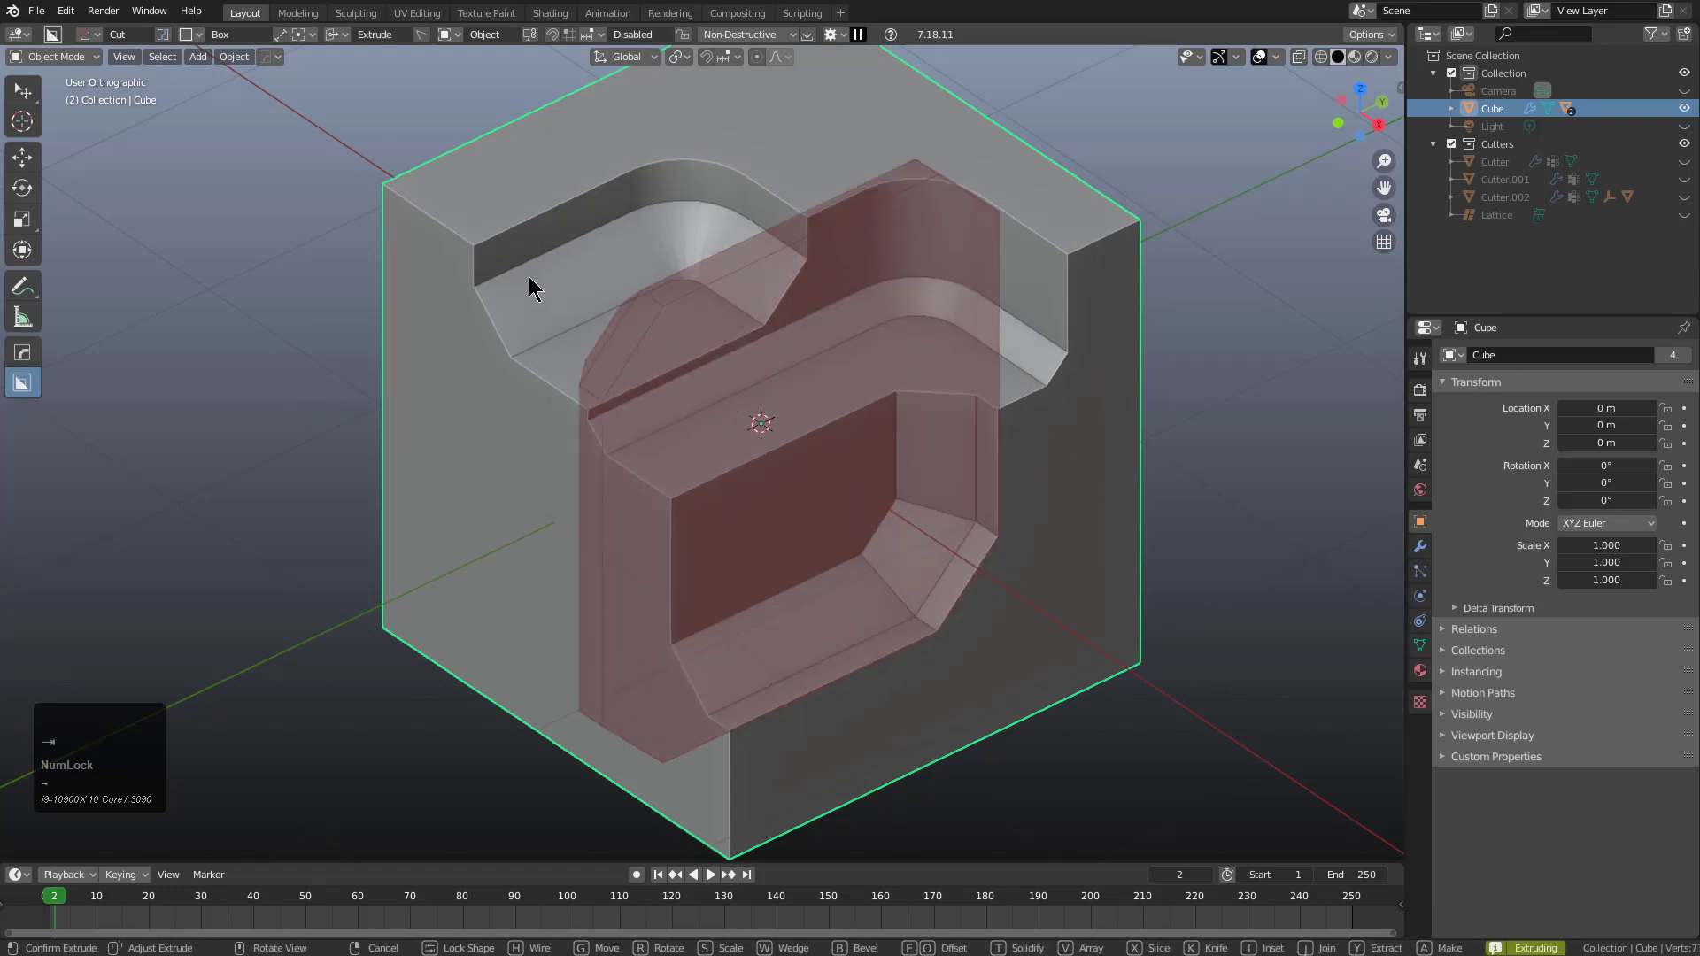
key(d)
ctrl+scroll(1220, 592, up, 3)
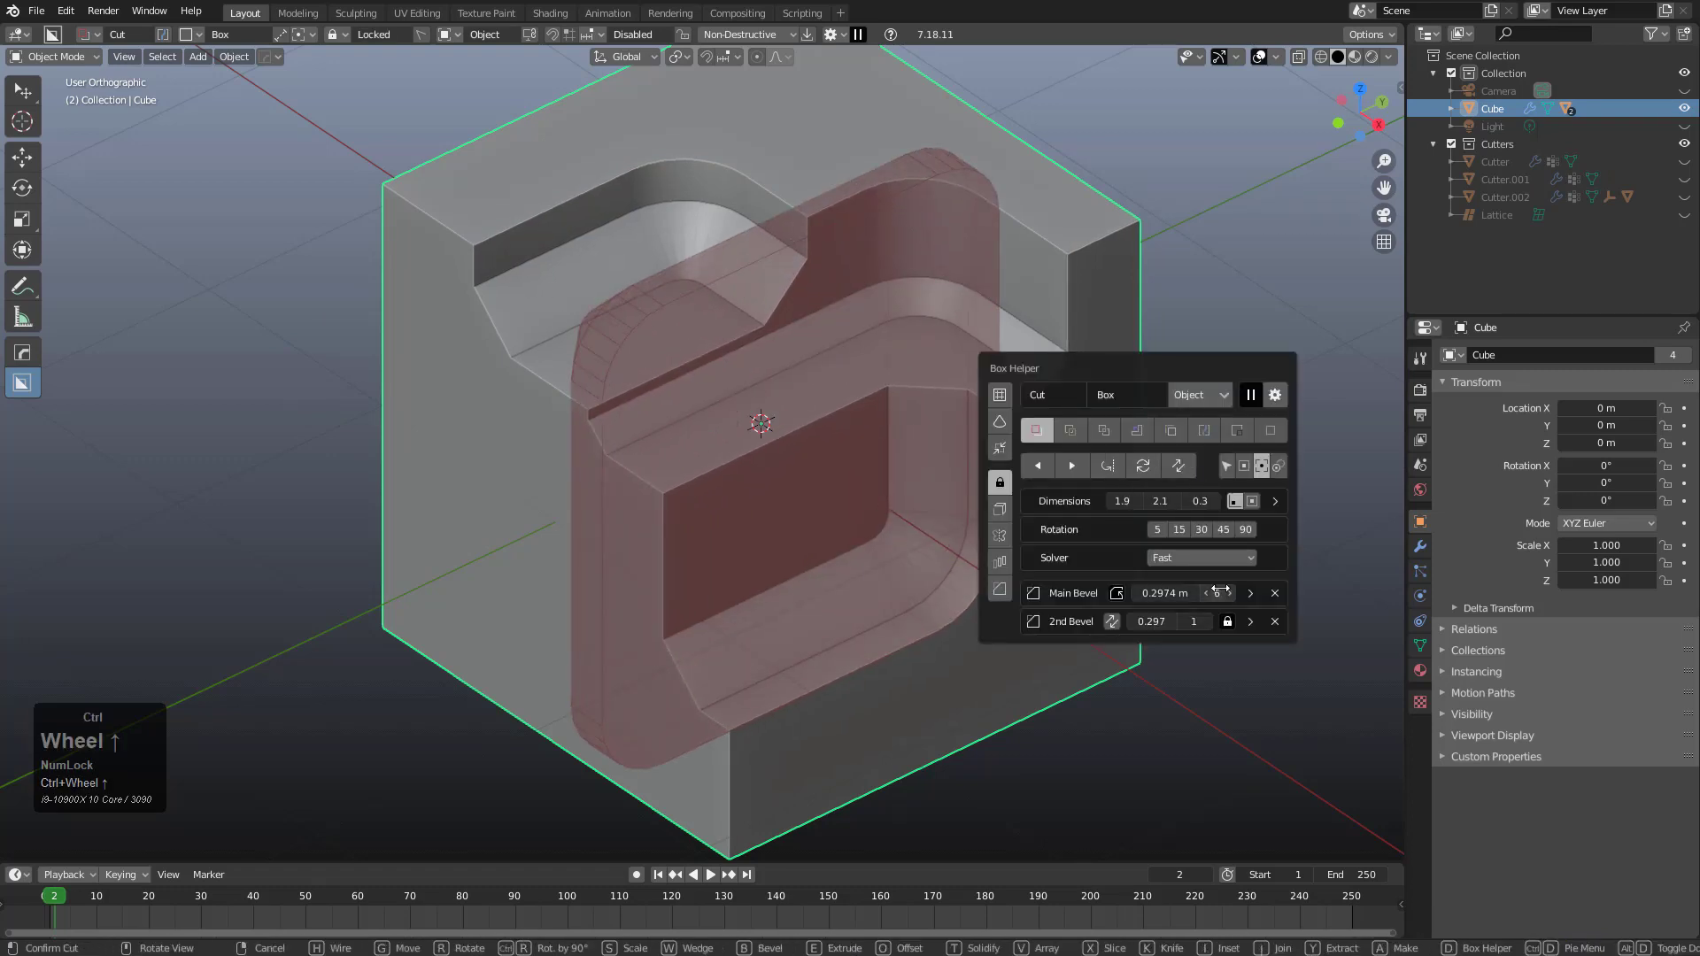
click(914, 204)
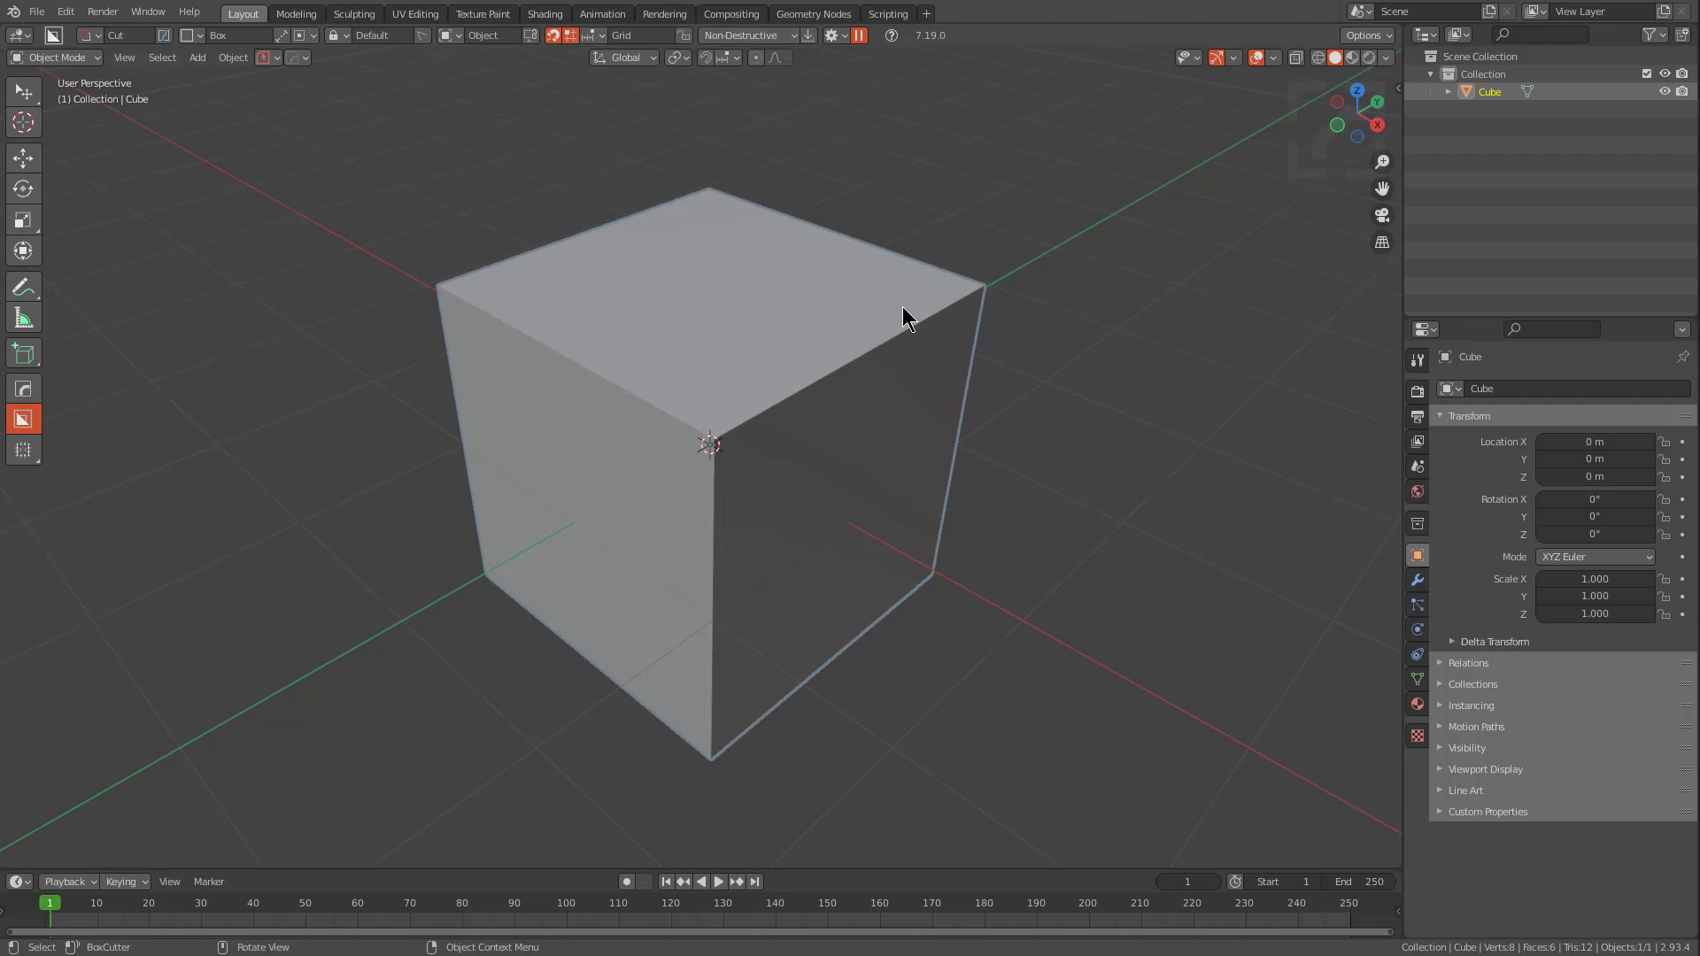
Step: Cut a contour-bevelled channel running from the cube's top toward its front corner
drag(836, 270, 716, 655)
key(b)
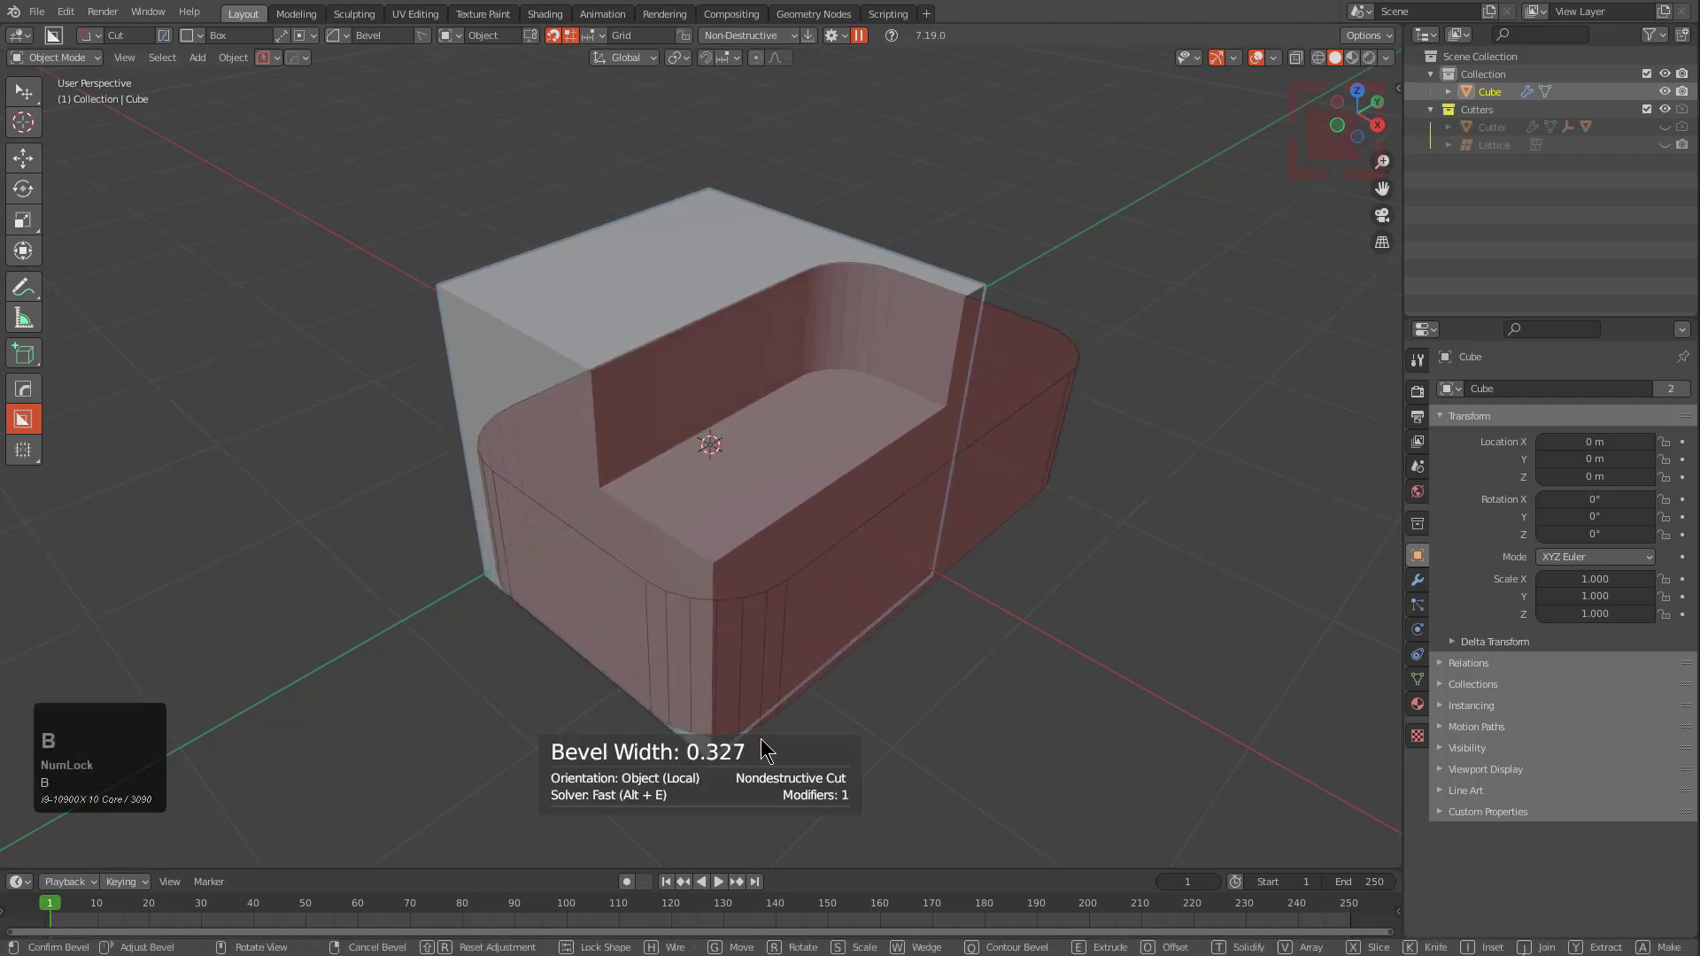
key(q)
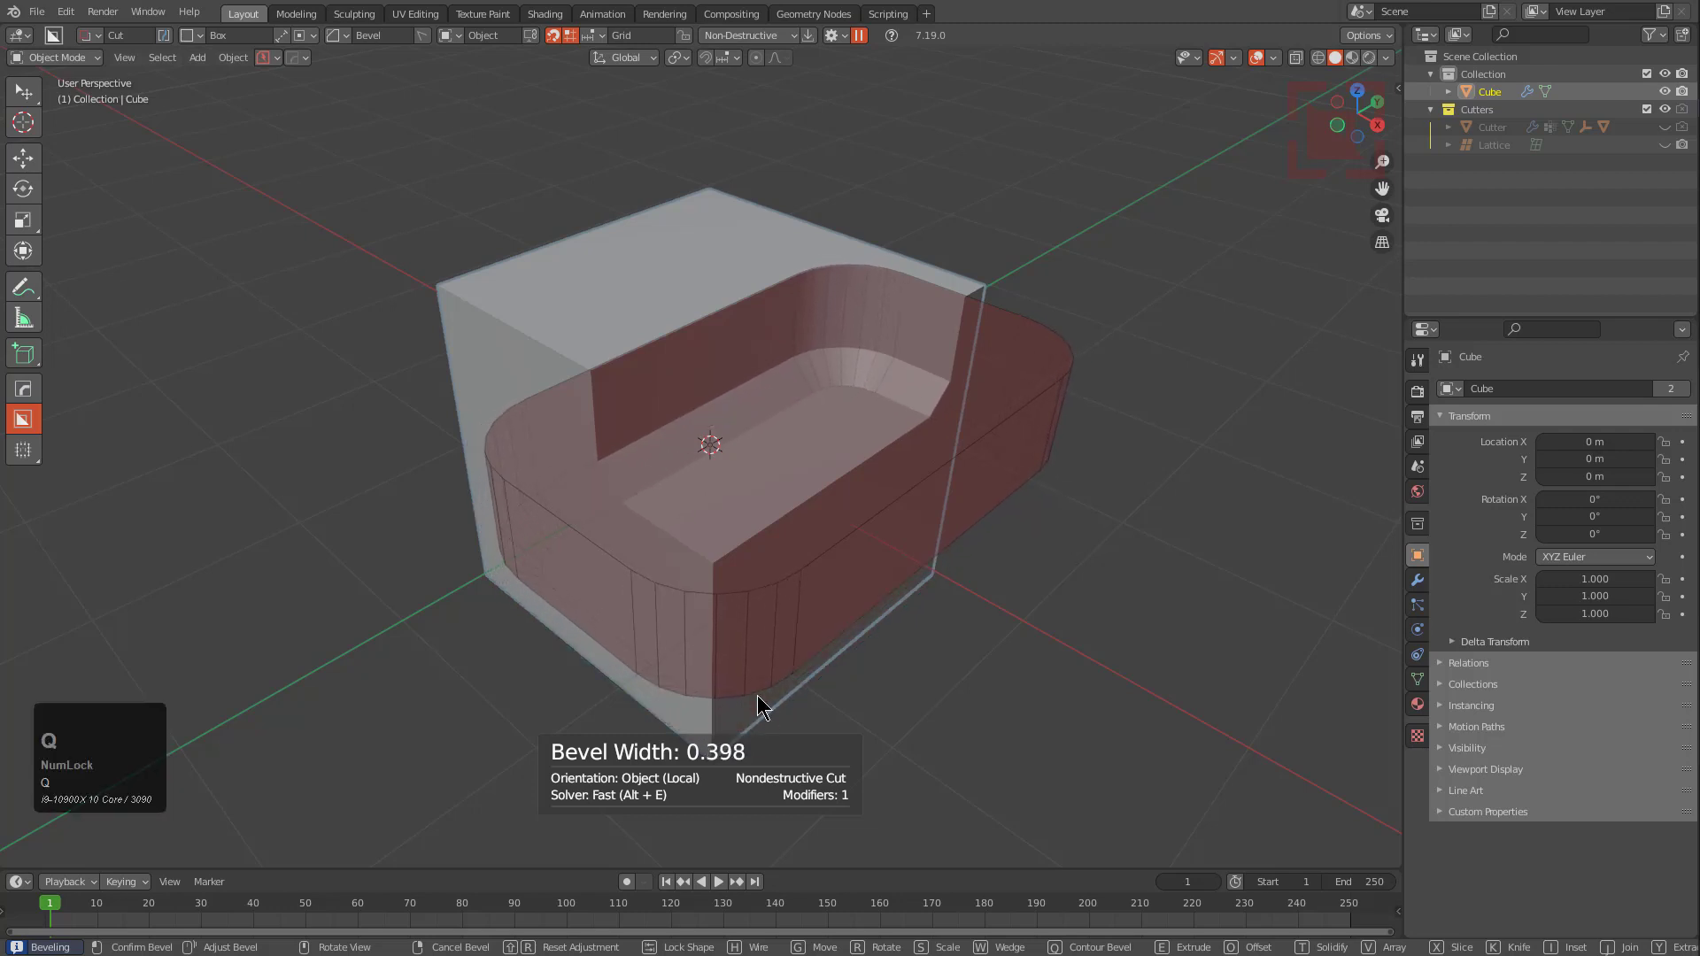
click(757, 696)
click(949, 391)
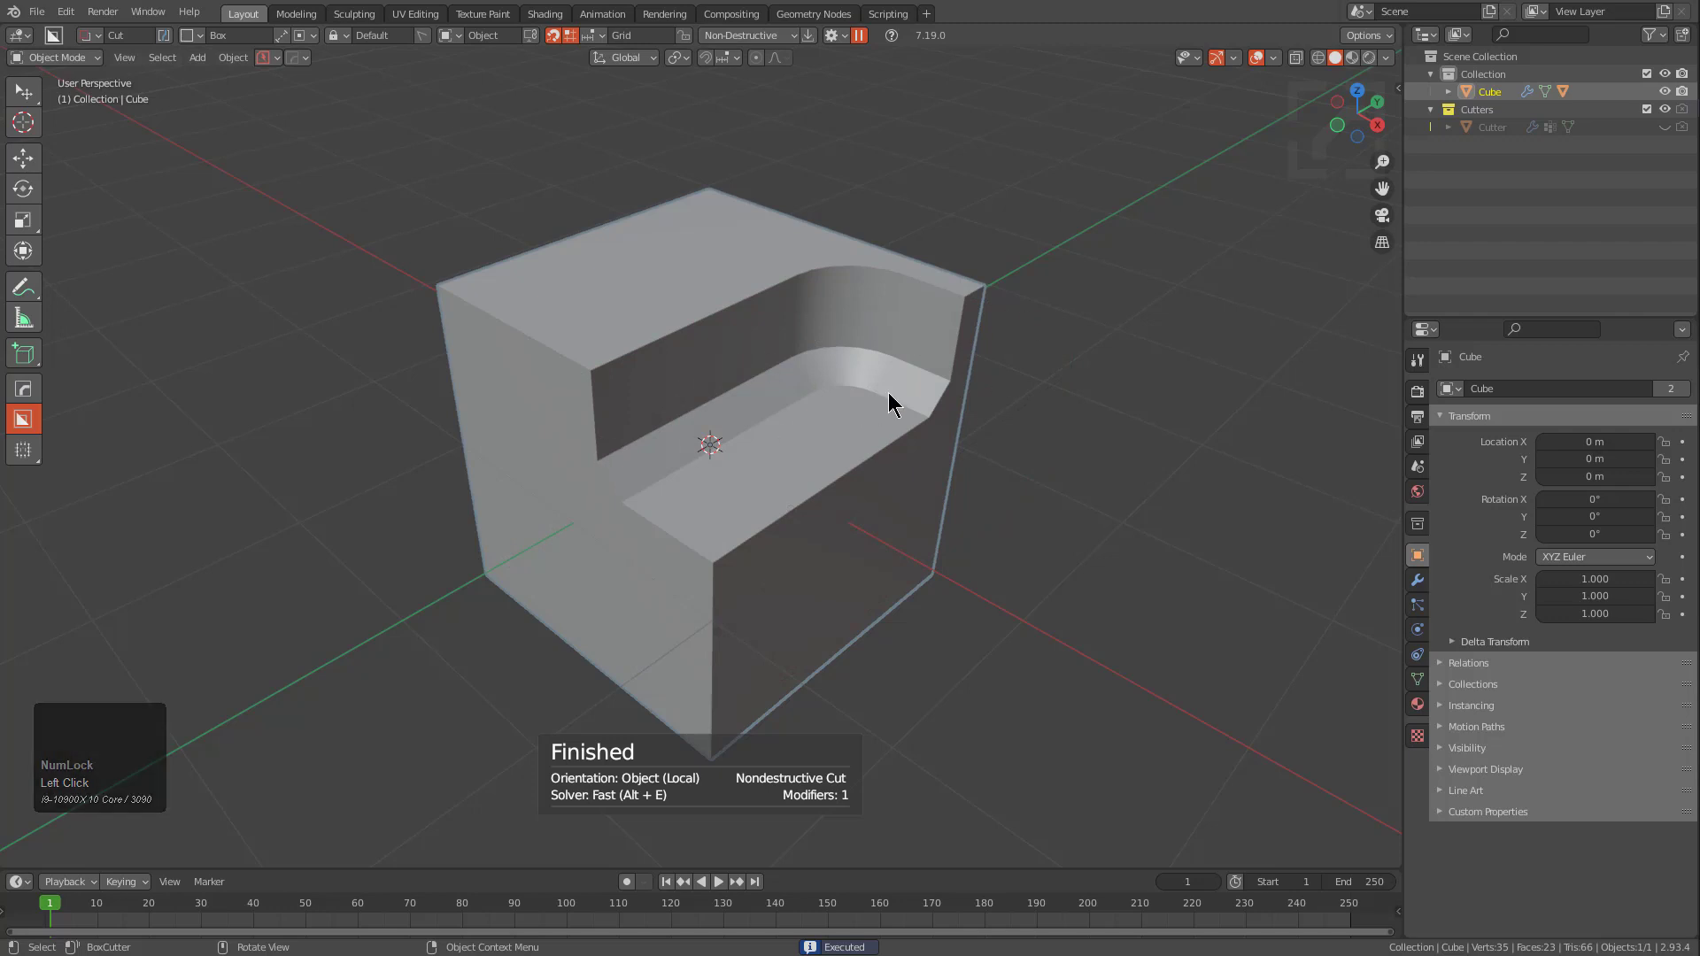
Step: Turn on Bevel in the Box Helper and cut a rounded channel down the front face
key(d)
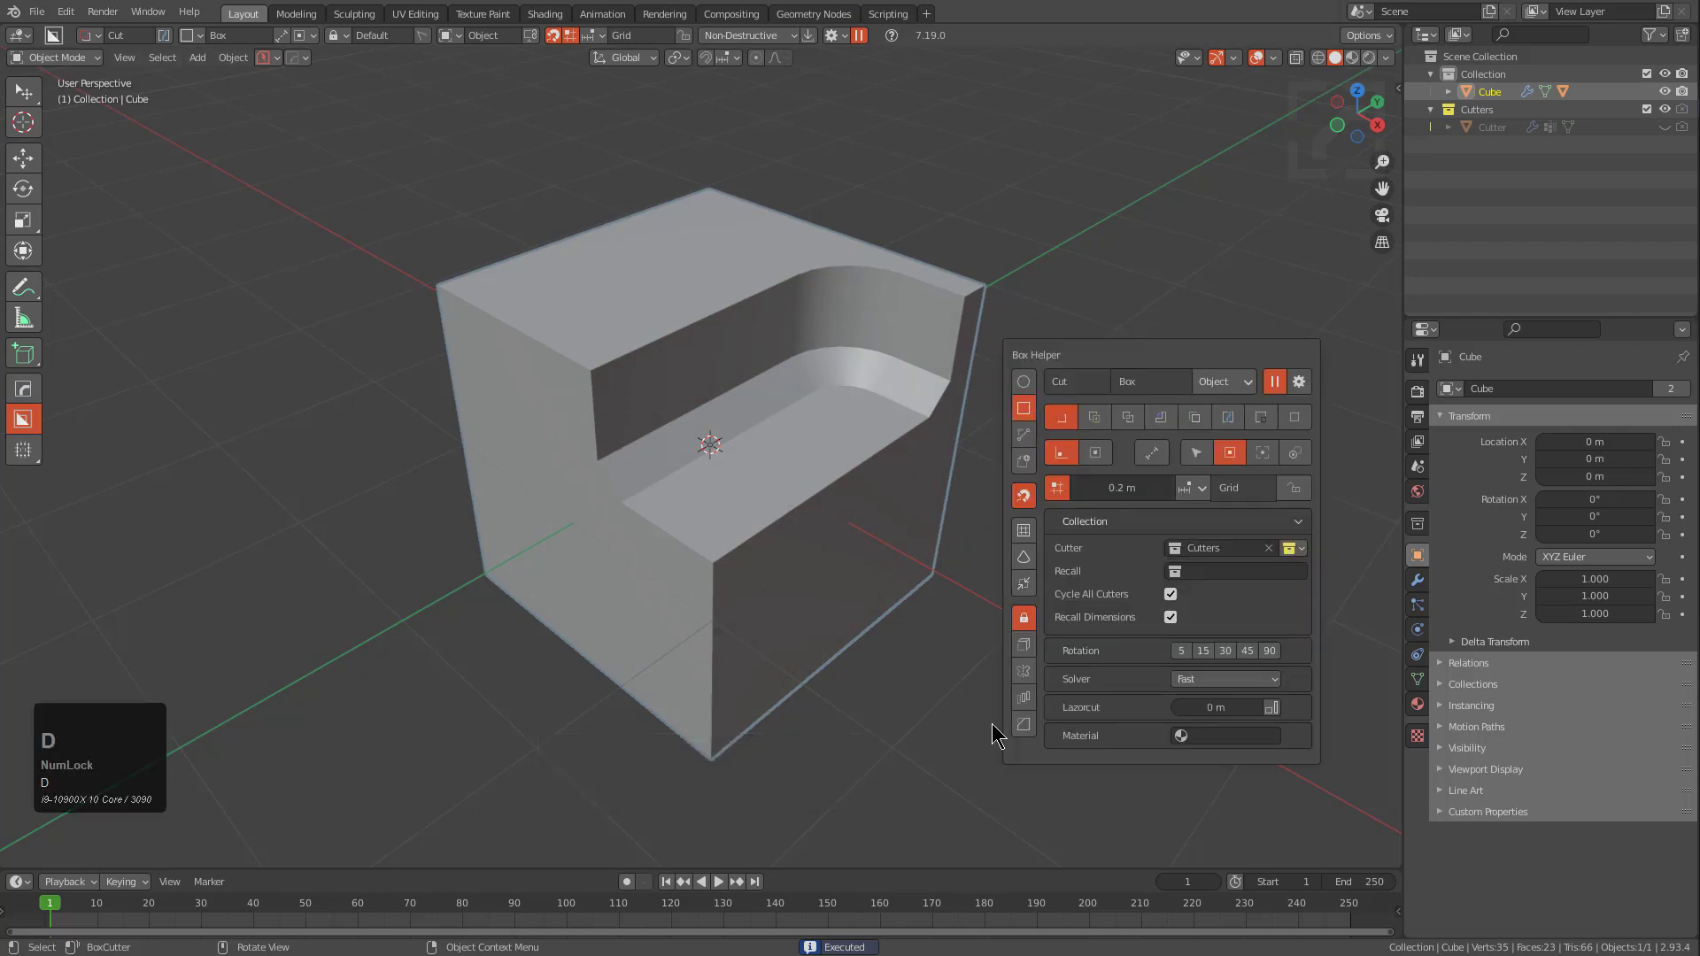
click(1024, 725)
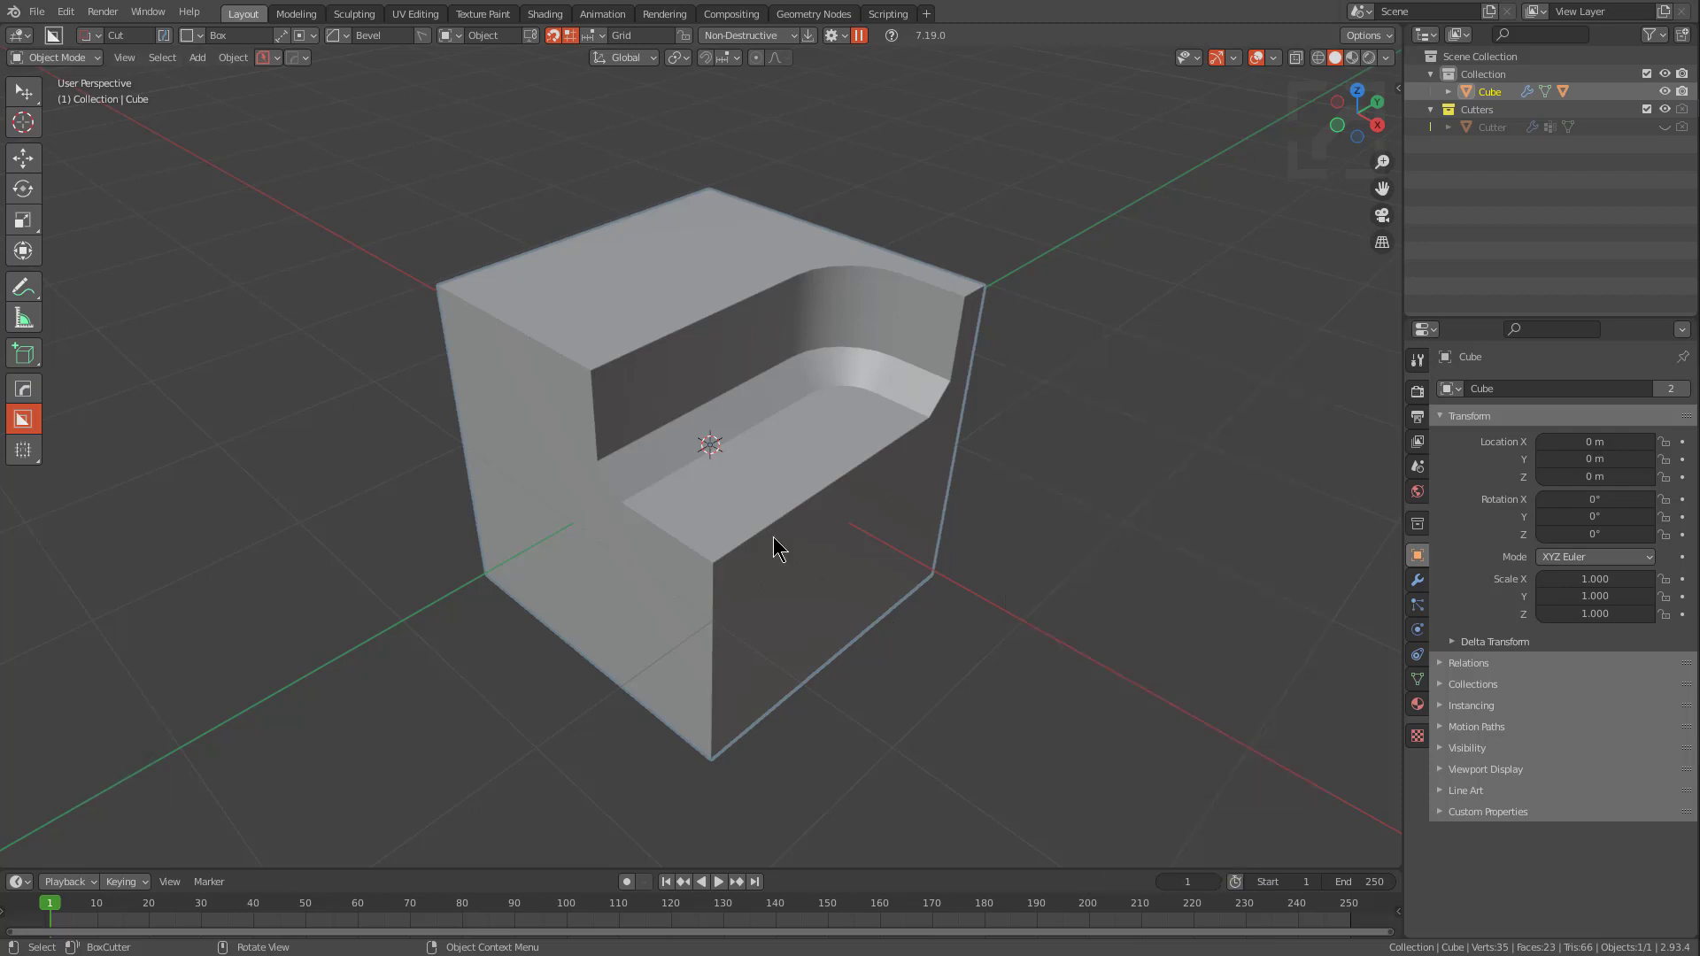
drag(849, 623, 567, 385)
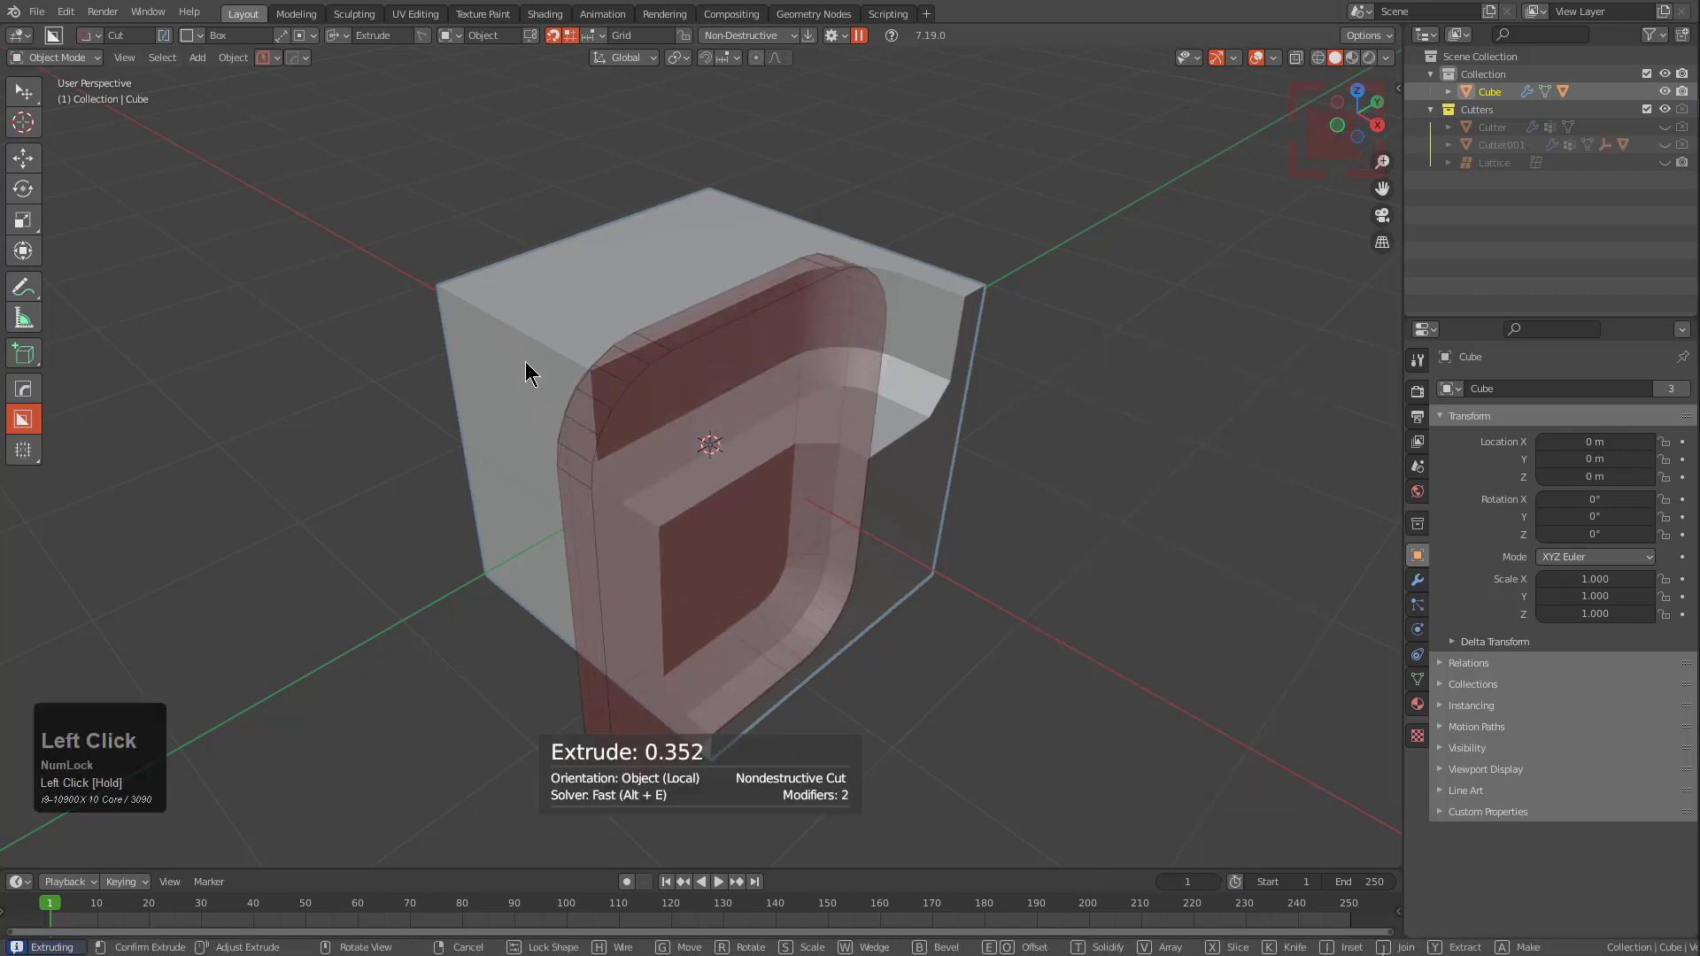
click(813, 478)
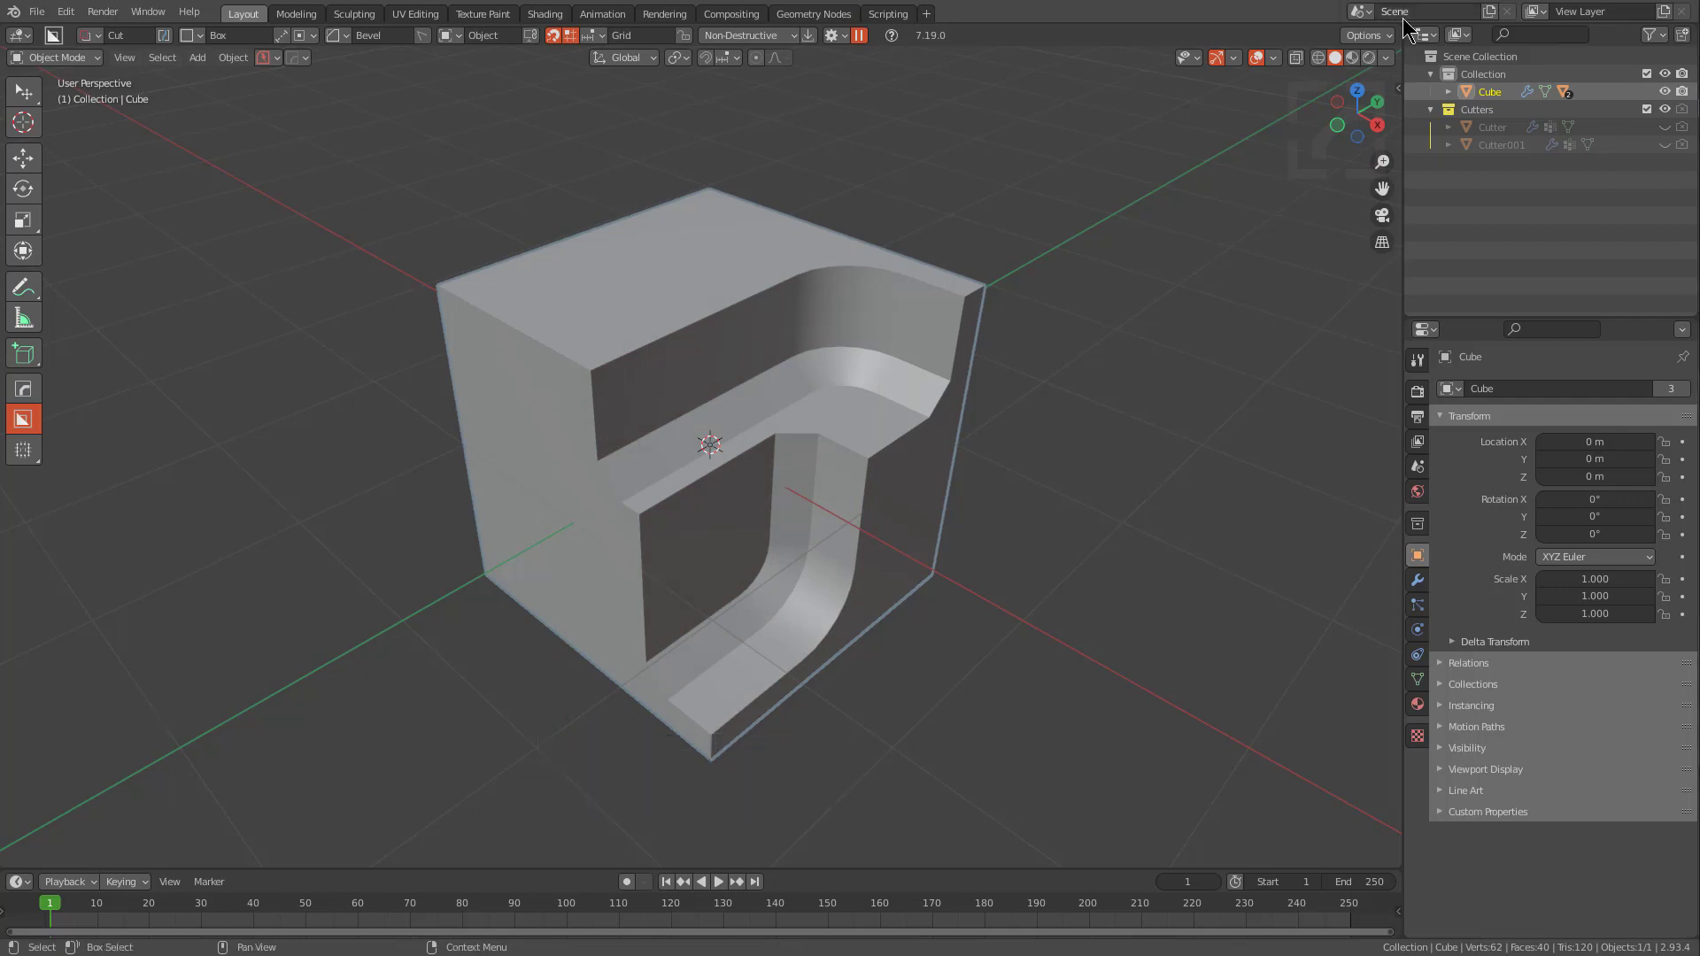
scroll(689, 278, up, 3)
Step: Cut two more rounded channels, one on the top face and one across the front
mouse_move(699, 144)
mouse_down()
mouse_move(542, 554)
mouse_move(550, 699)
mouse_up()
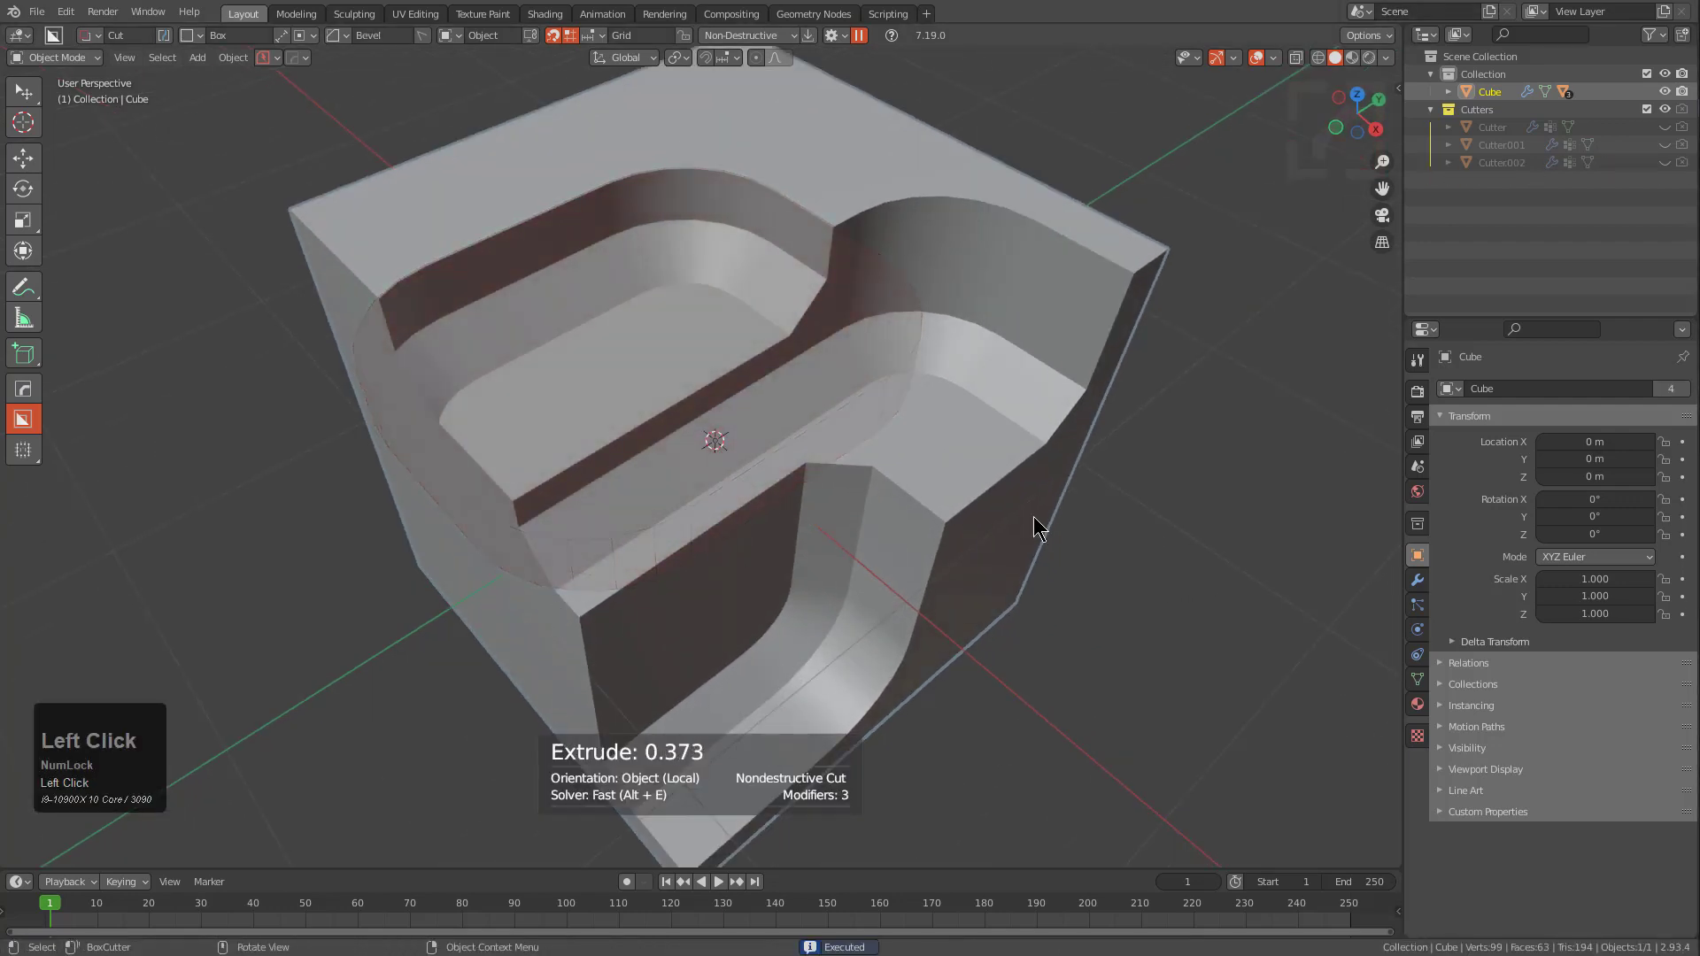
middle_drag(1033, 519, 969, 696)
mouse_move(969, 696)
mouse_down()
mouse_move(789, 427)
mouse_move(719, 394)
mouse_move(683, 349)
mouse_up()
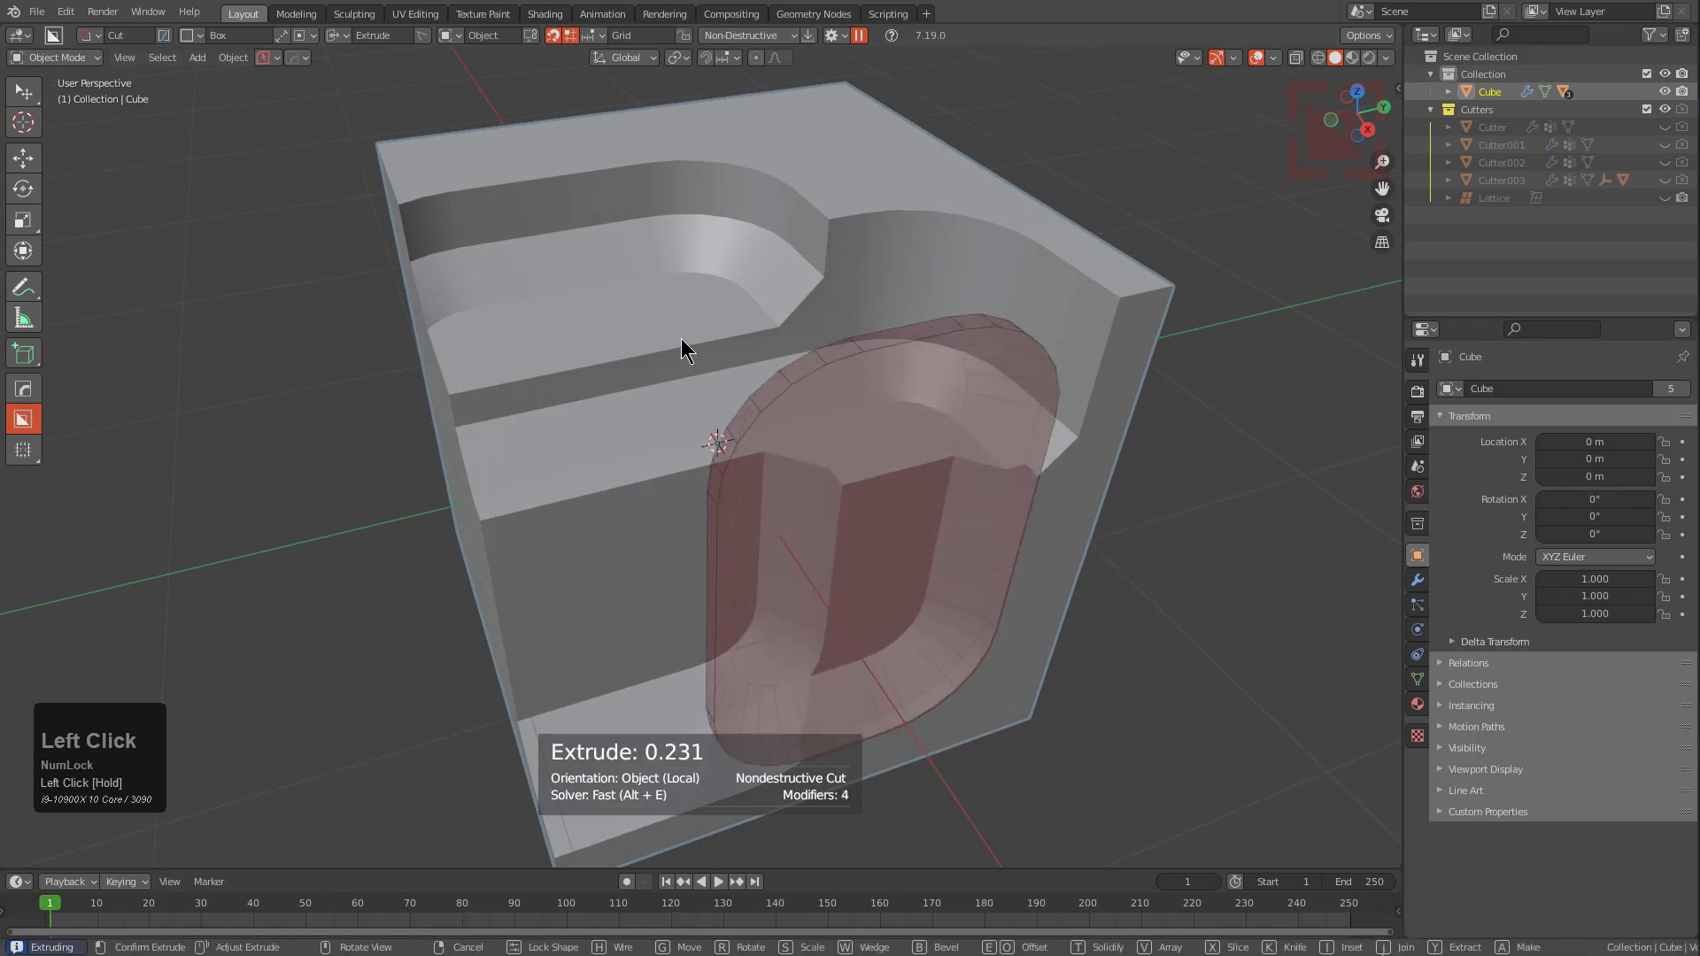
click(747, 352)
scroll(724, 358, down, 3)
middle_drag(724, 358, 799, 327)
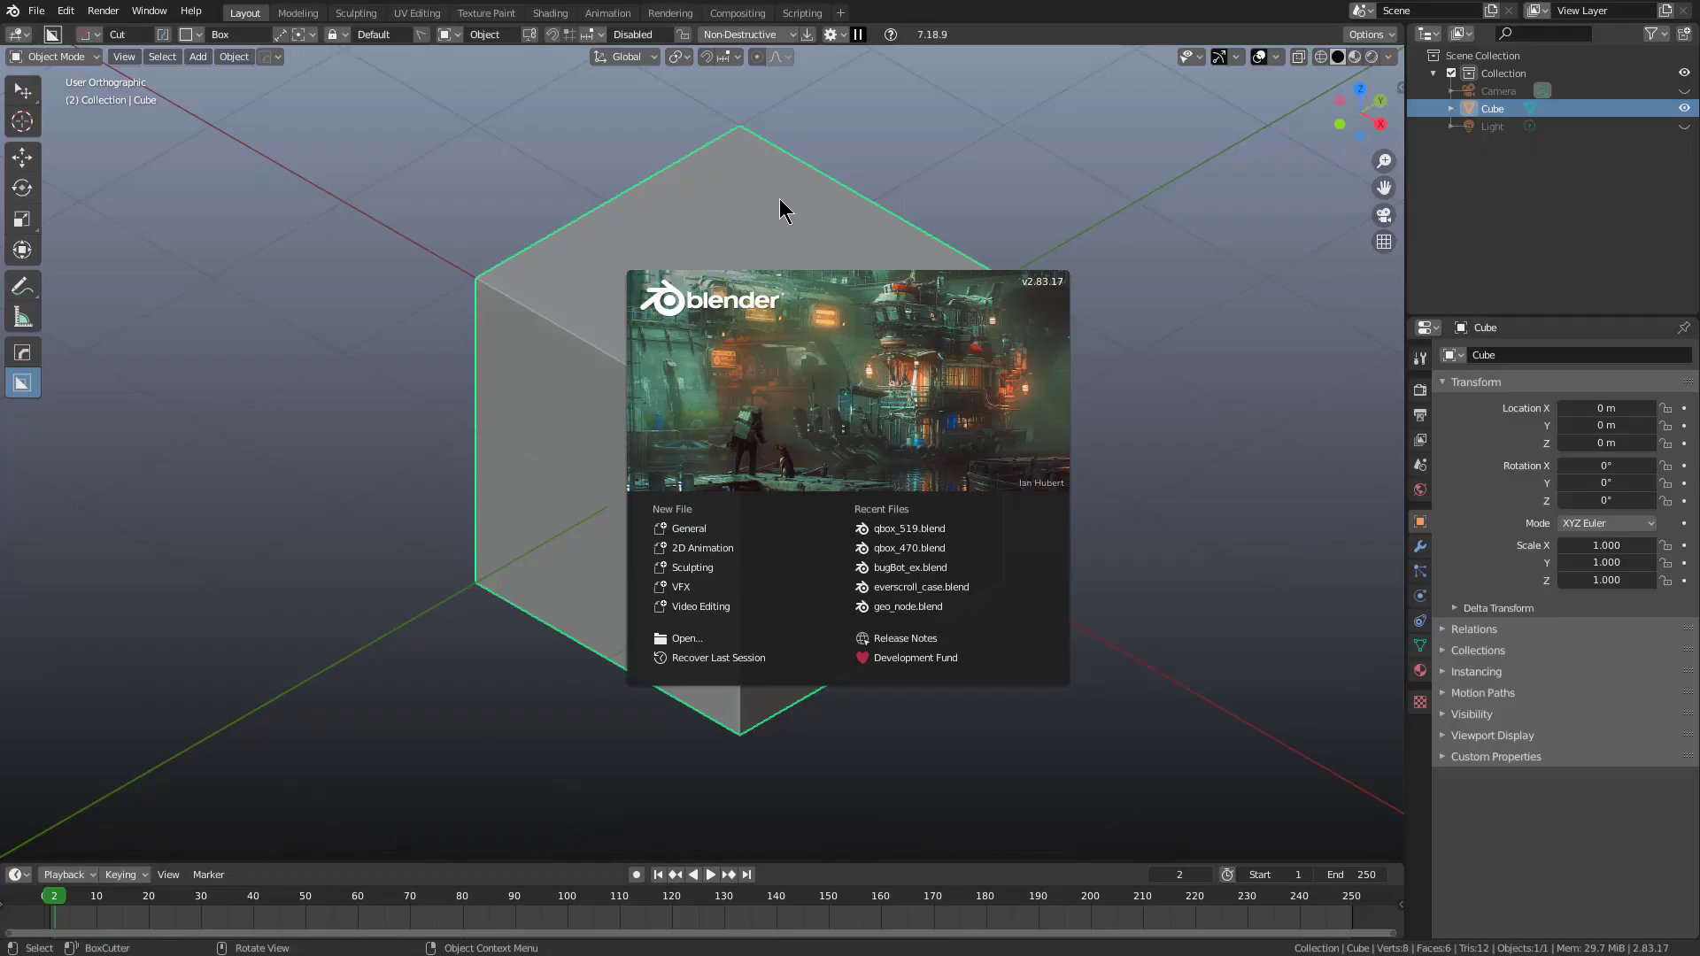
Step: Close the splash, box-cut a notch into the front corner, then a thin slot along its edge
click(783, 210)
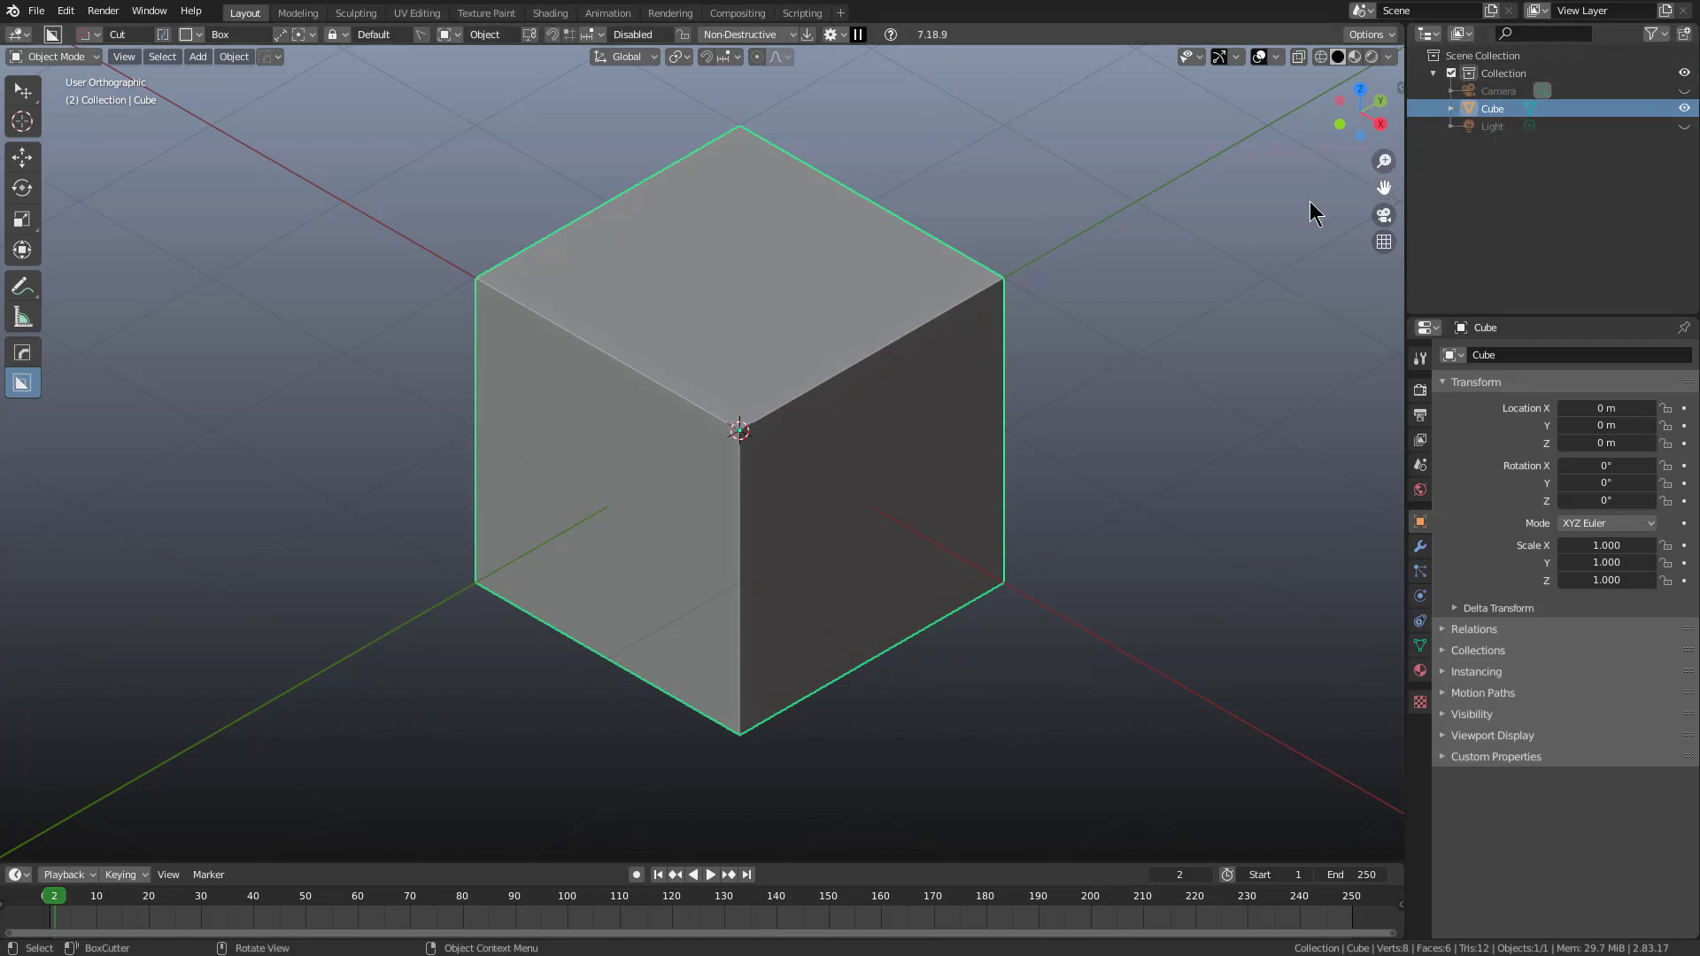
drag(858, 289, 725, 607)
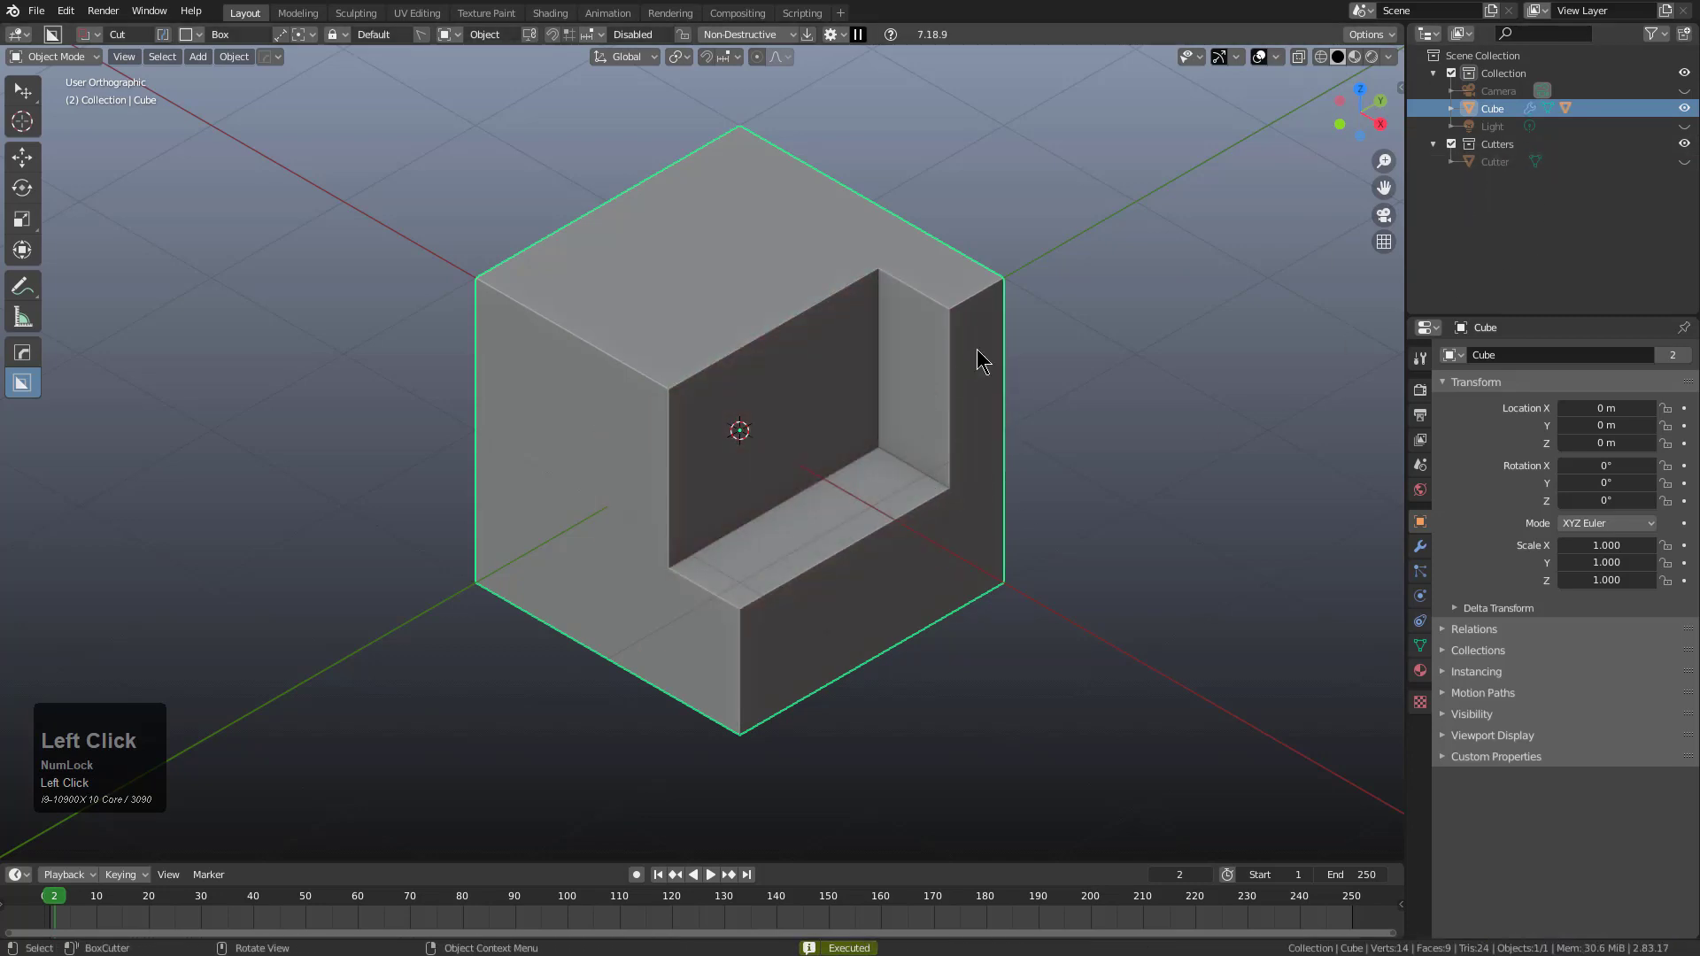
drag(964, 339, 794, 613)
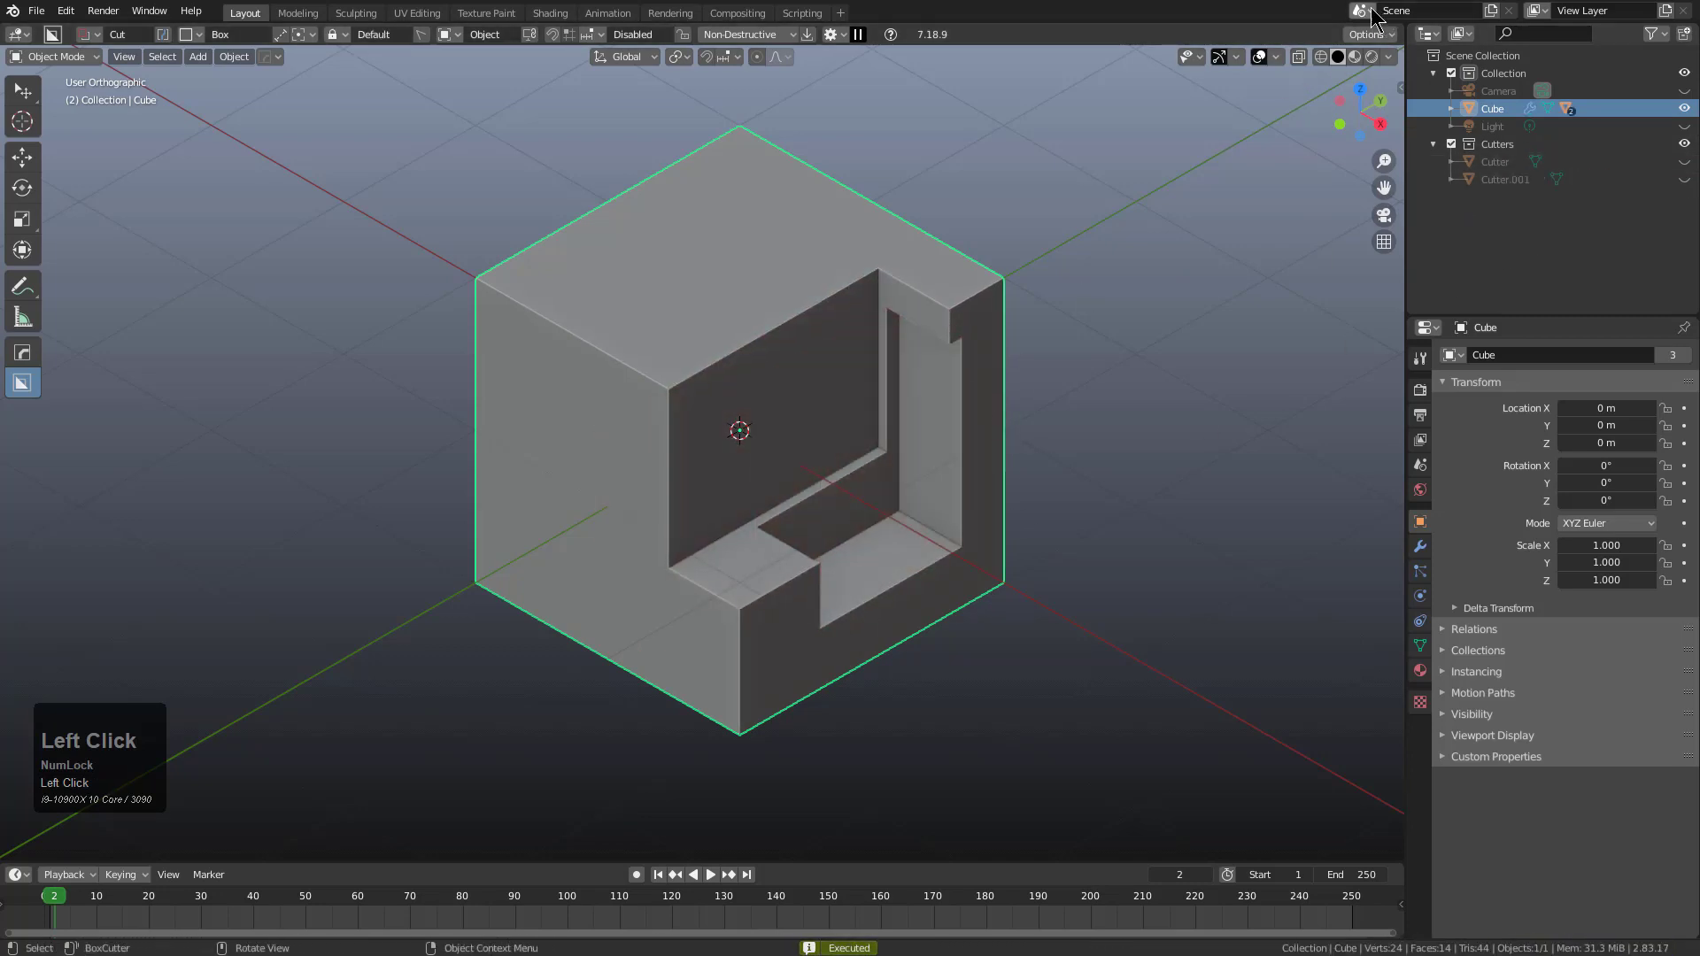
Step: Create a new empty scene and add a mesh cube to it
click(1494, 18)
click(1456, 46)
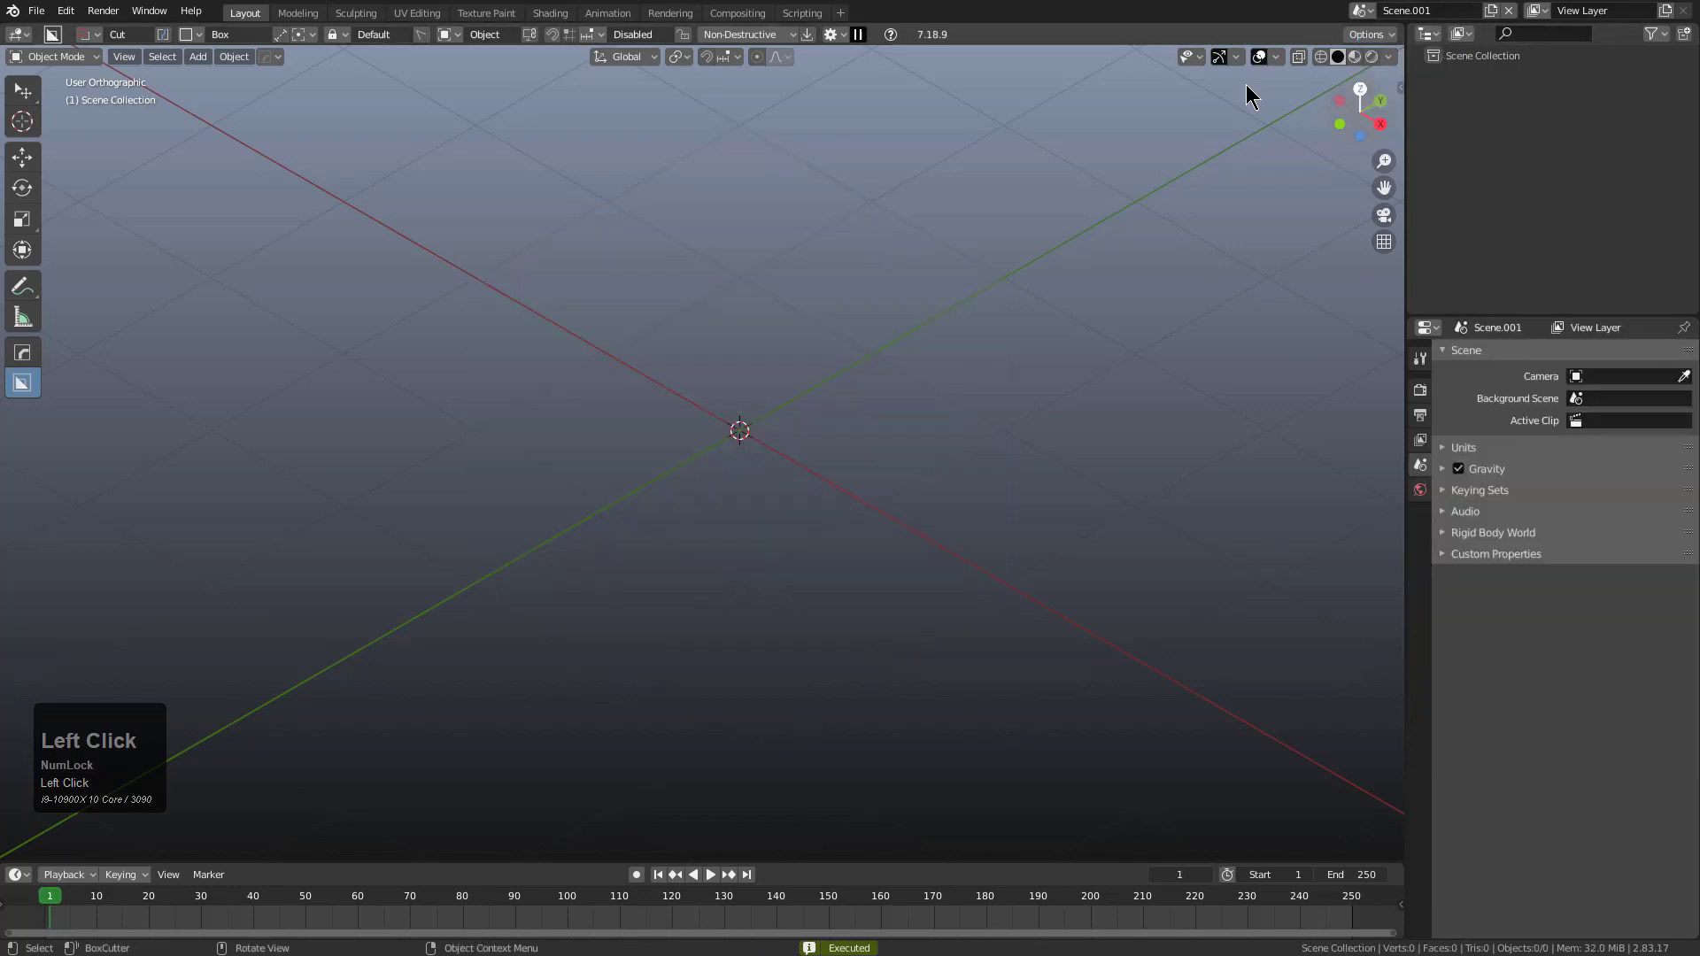
key(shift+a)
click(708, 278)
click(872, 294)
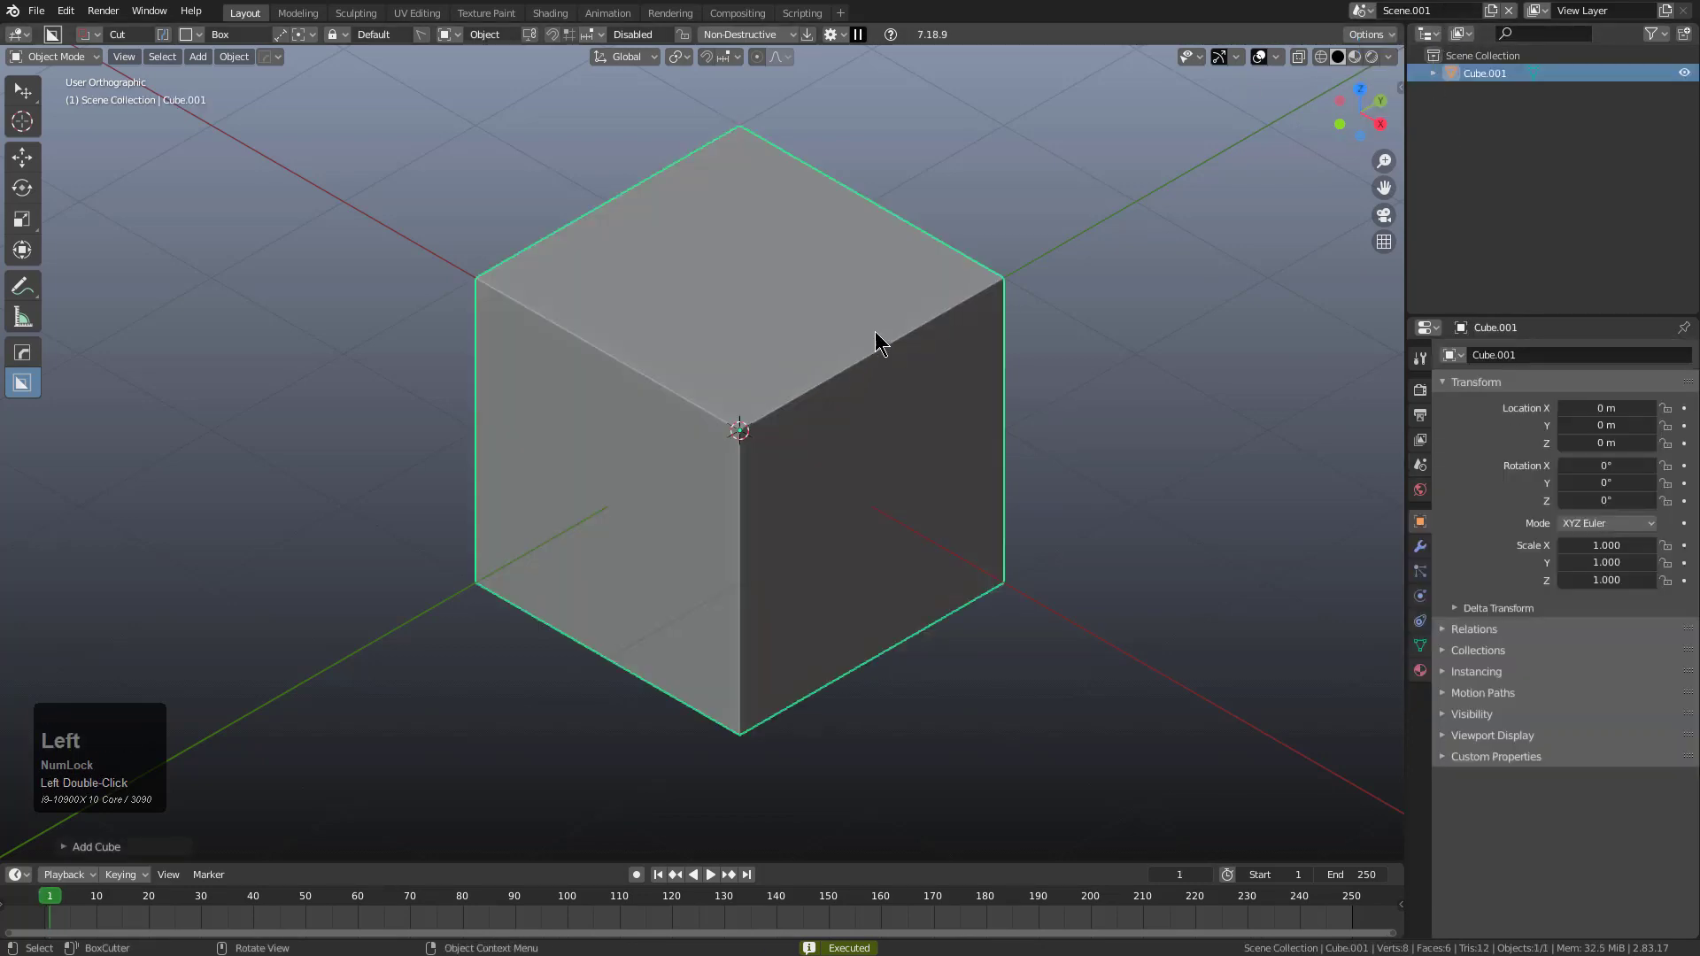
Step: Box-cut a notch into the cube's top and a pocket into its right face
drag(863, 276, 759, 470)
click(759, 596)
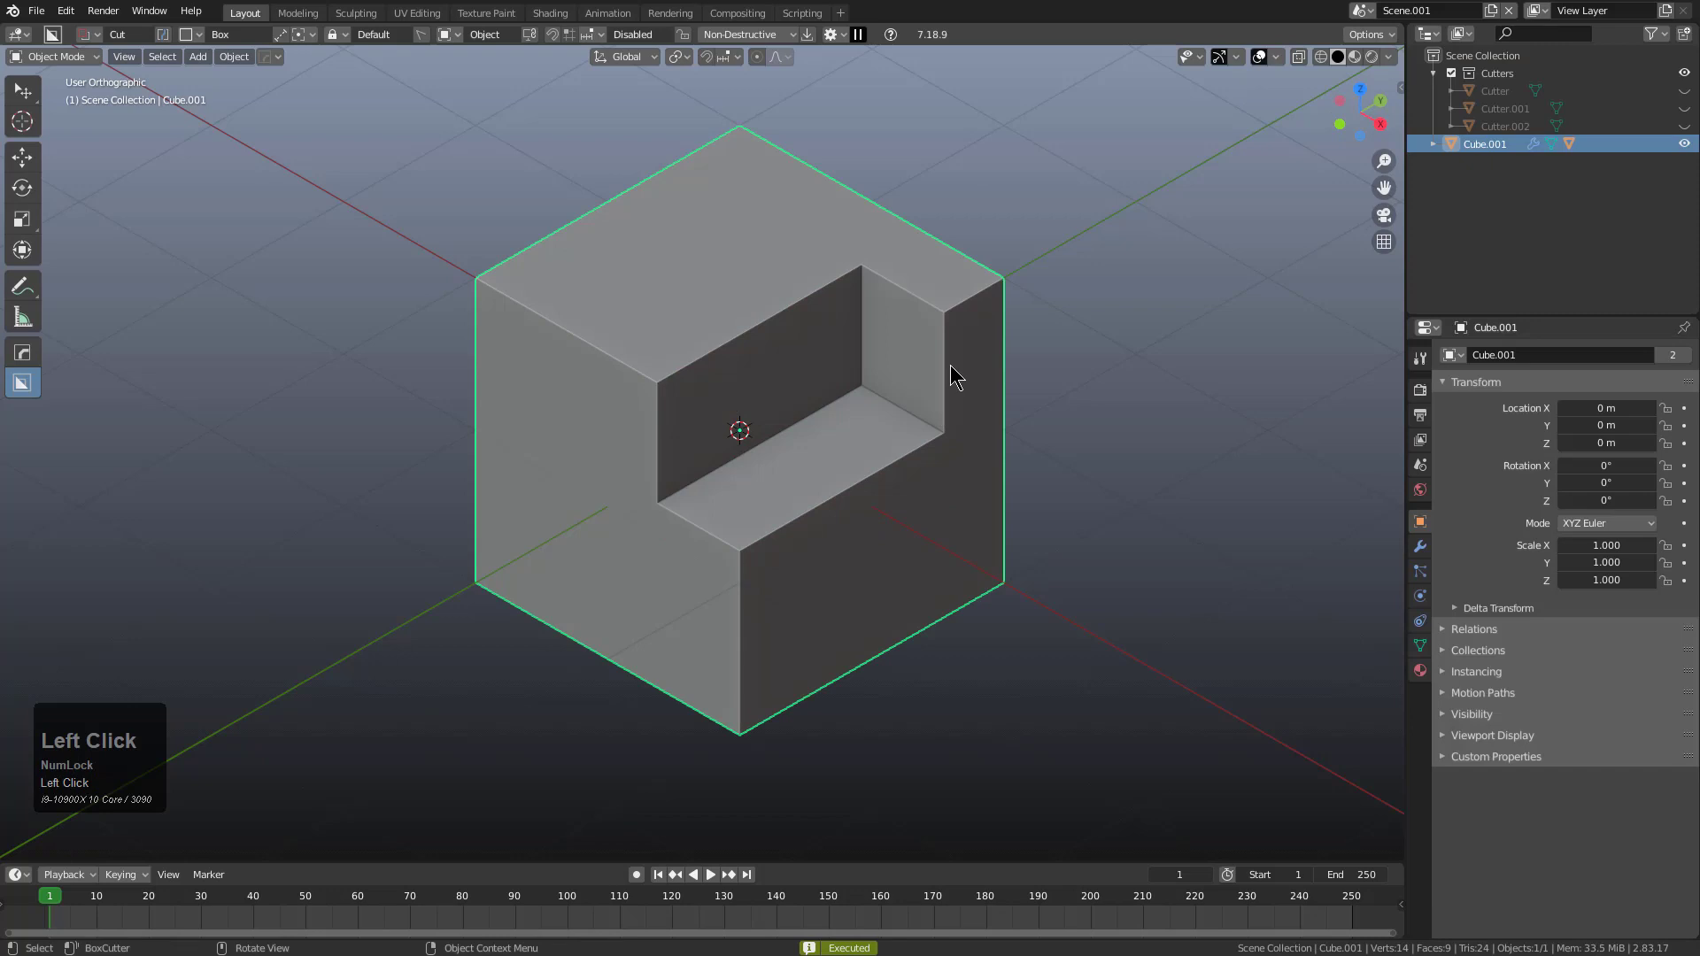
drag(960, 340, 770, 649)
click(577, 390)
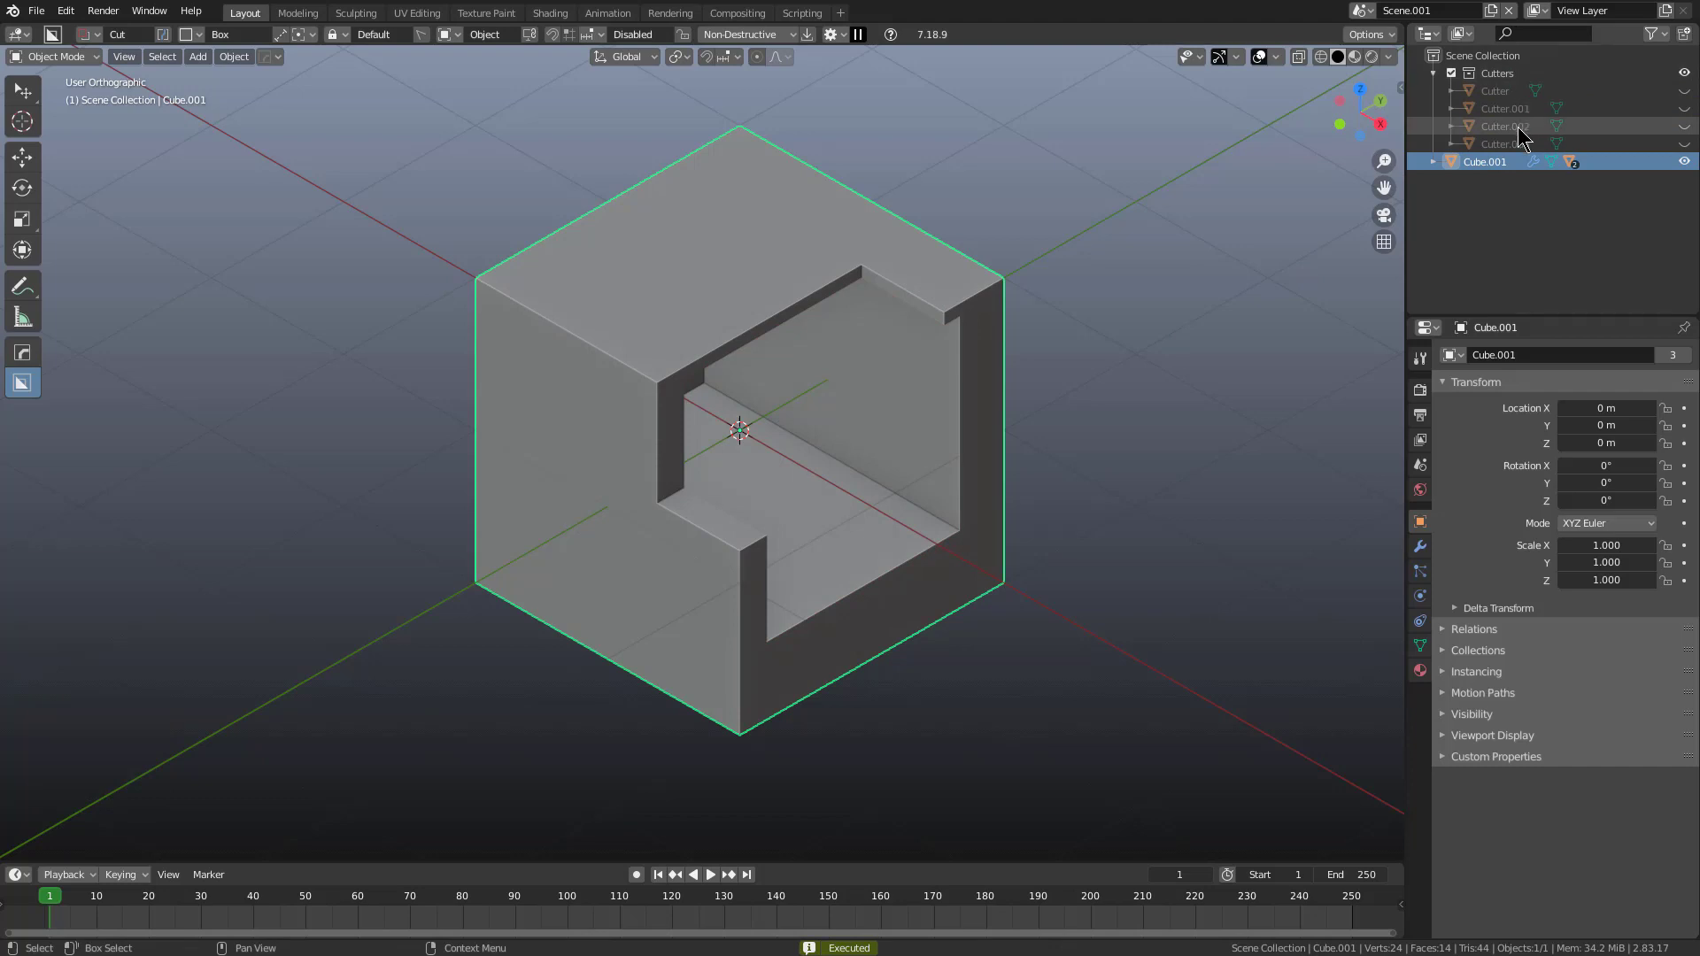
Step: Create another new scene, Scene.002, and add a fresh cube
click(1491, 10)
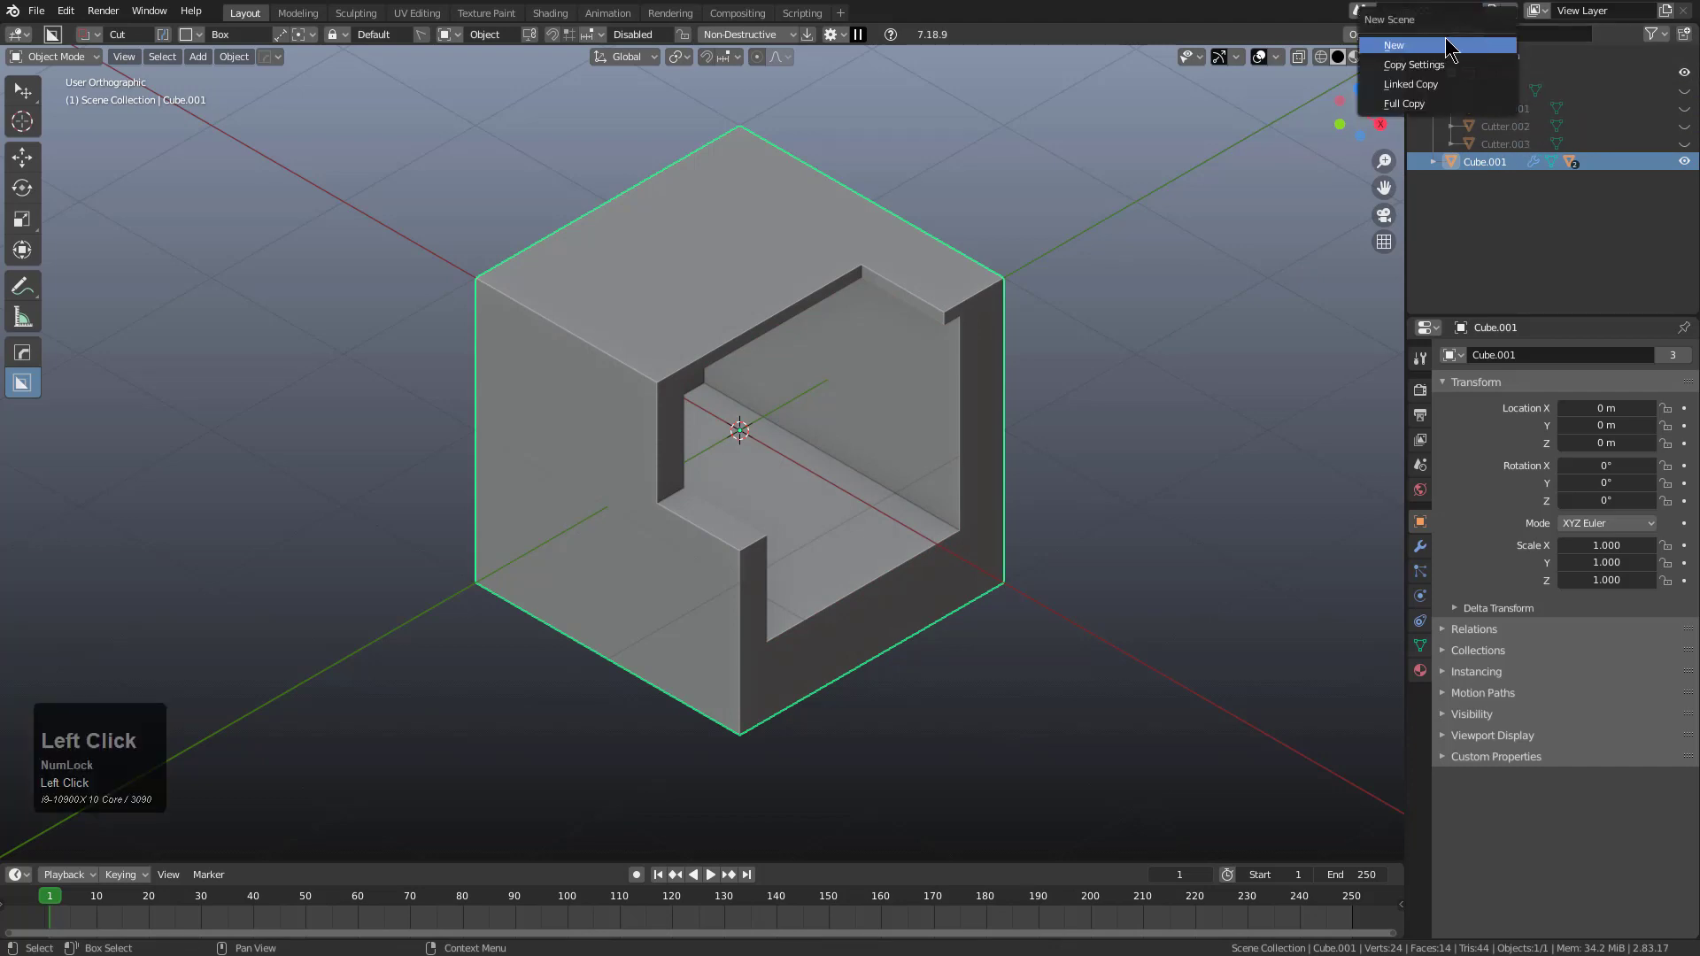
click(1449, 52)
key(shift+a)
mouse_move(823, 274)
click(930, 280)
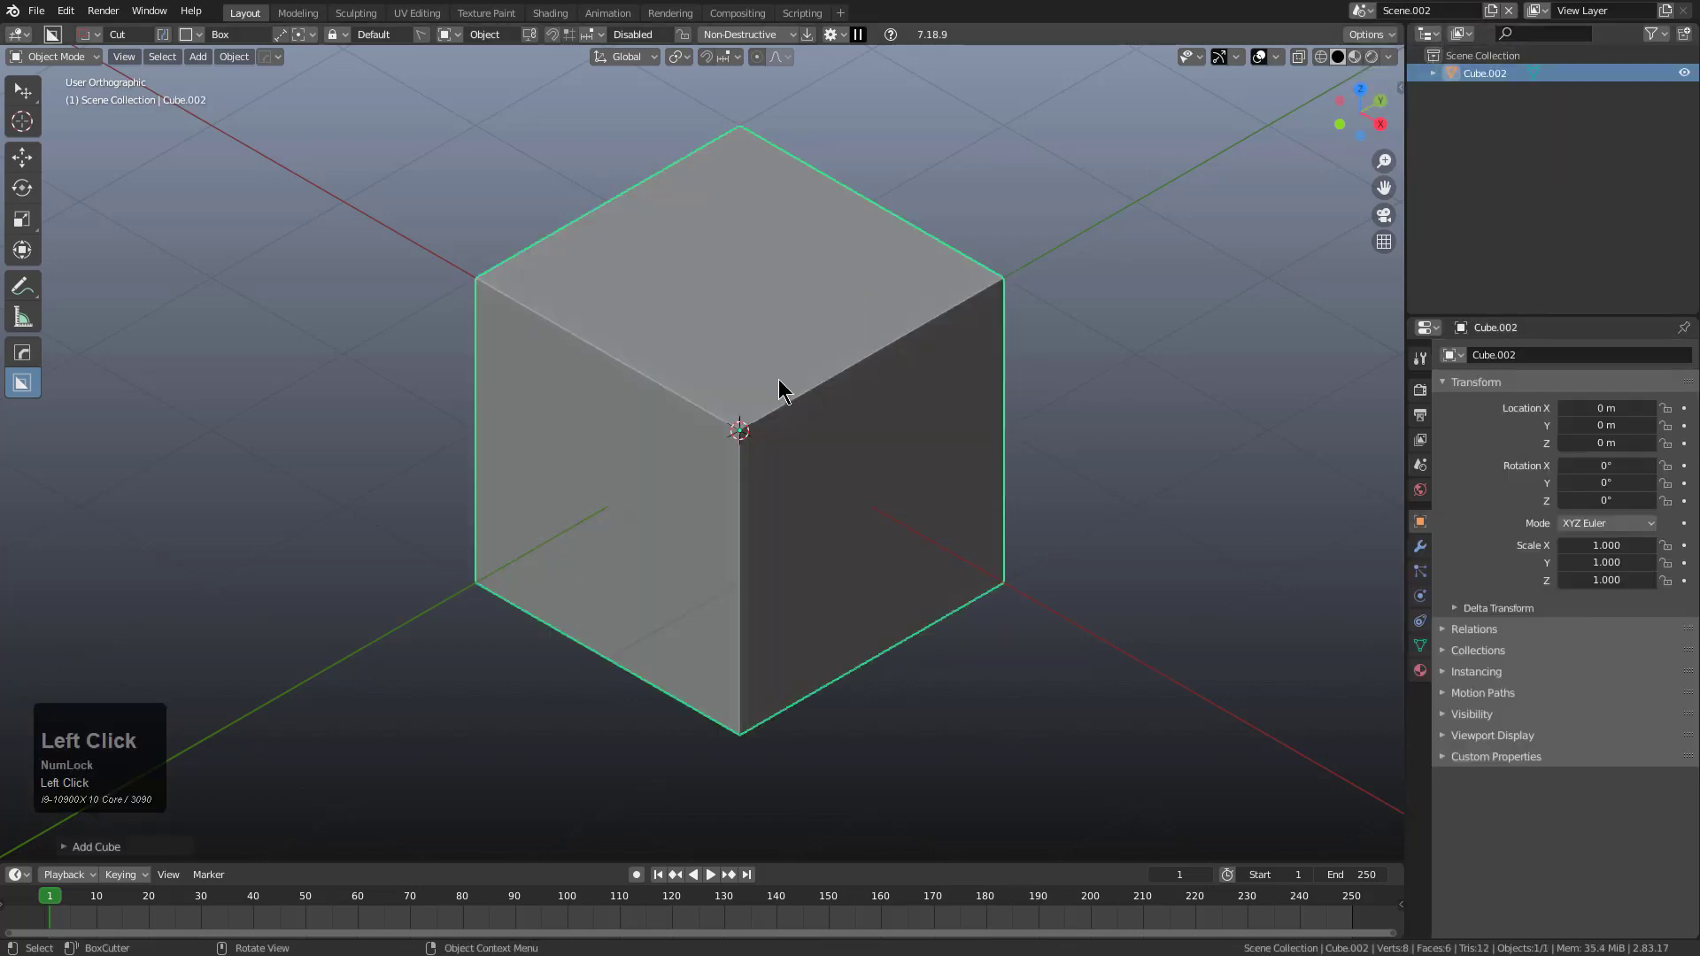
Step: Cut a top notch, two right-face openings and a shallow diagonal recess in the top
drag(782, 383, 690, 485)
click(699, 613)
drag(922, 407, 769, 589)
click(595, 414)
drag(943, 367, 1036, 531)
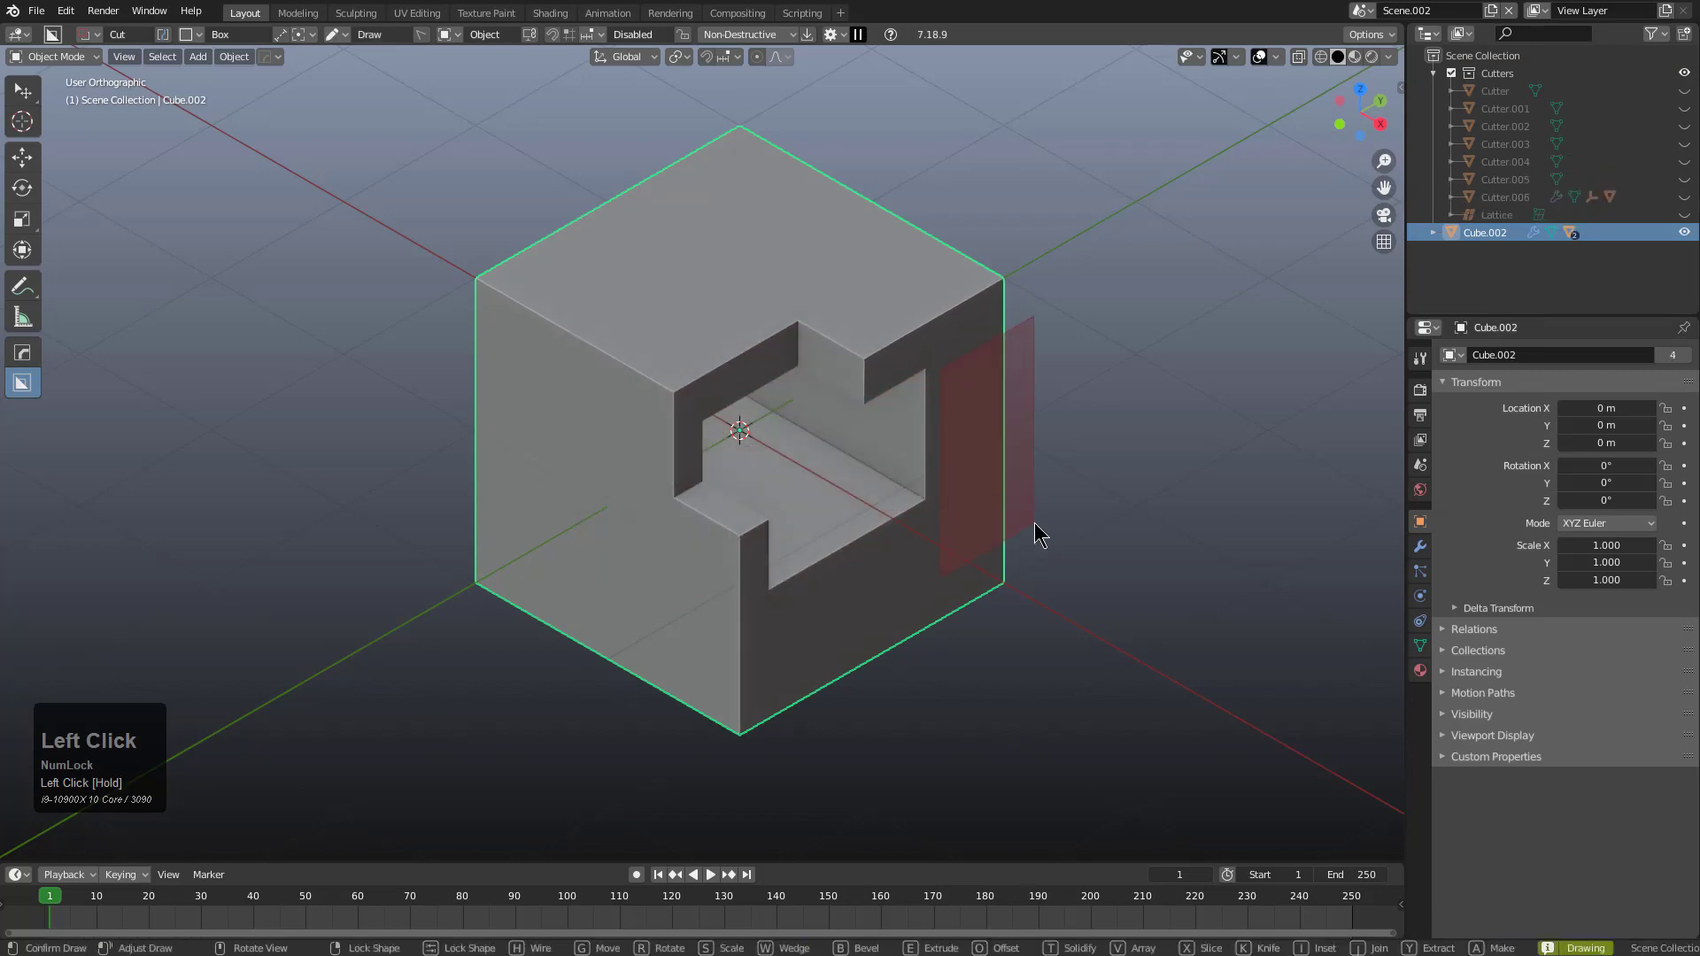
click(782, 342)
drag(811, 223, 762, 368)
click(778, 398)
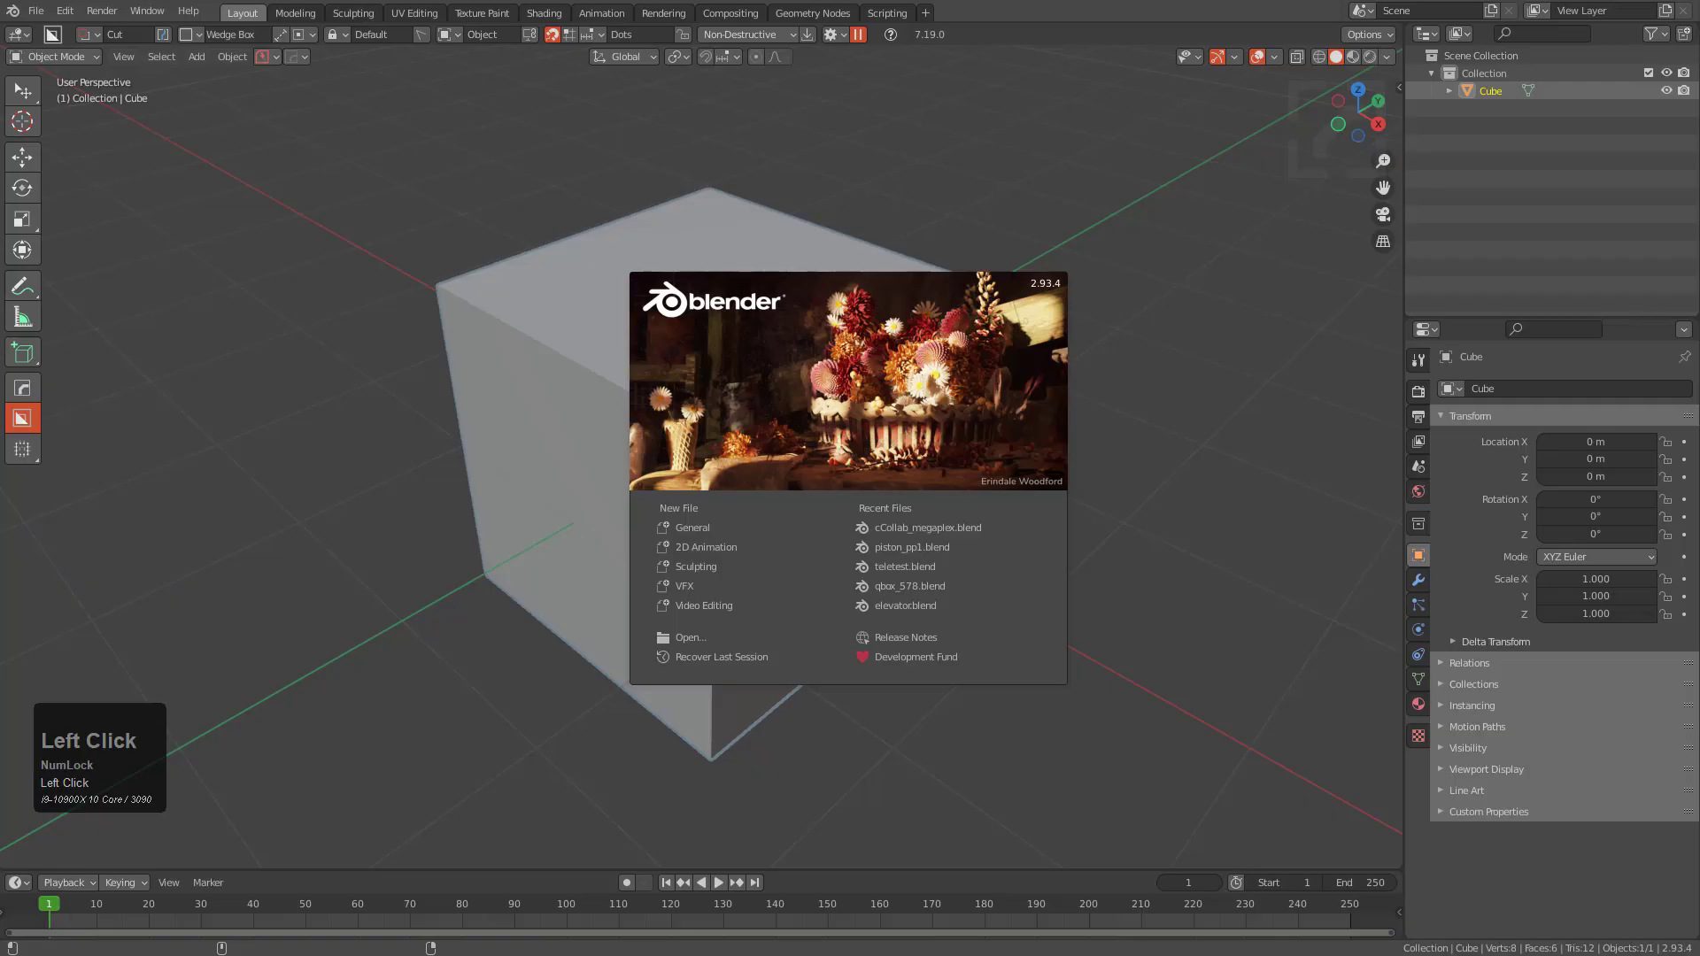
Step: Dismiss the splash, cut a wedge notch in the top and a rectangular hole down the front
click(870, 189)
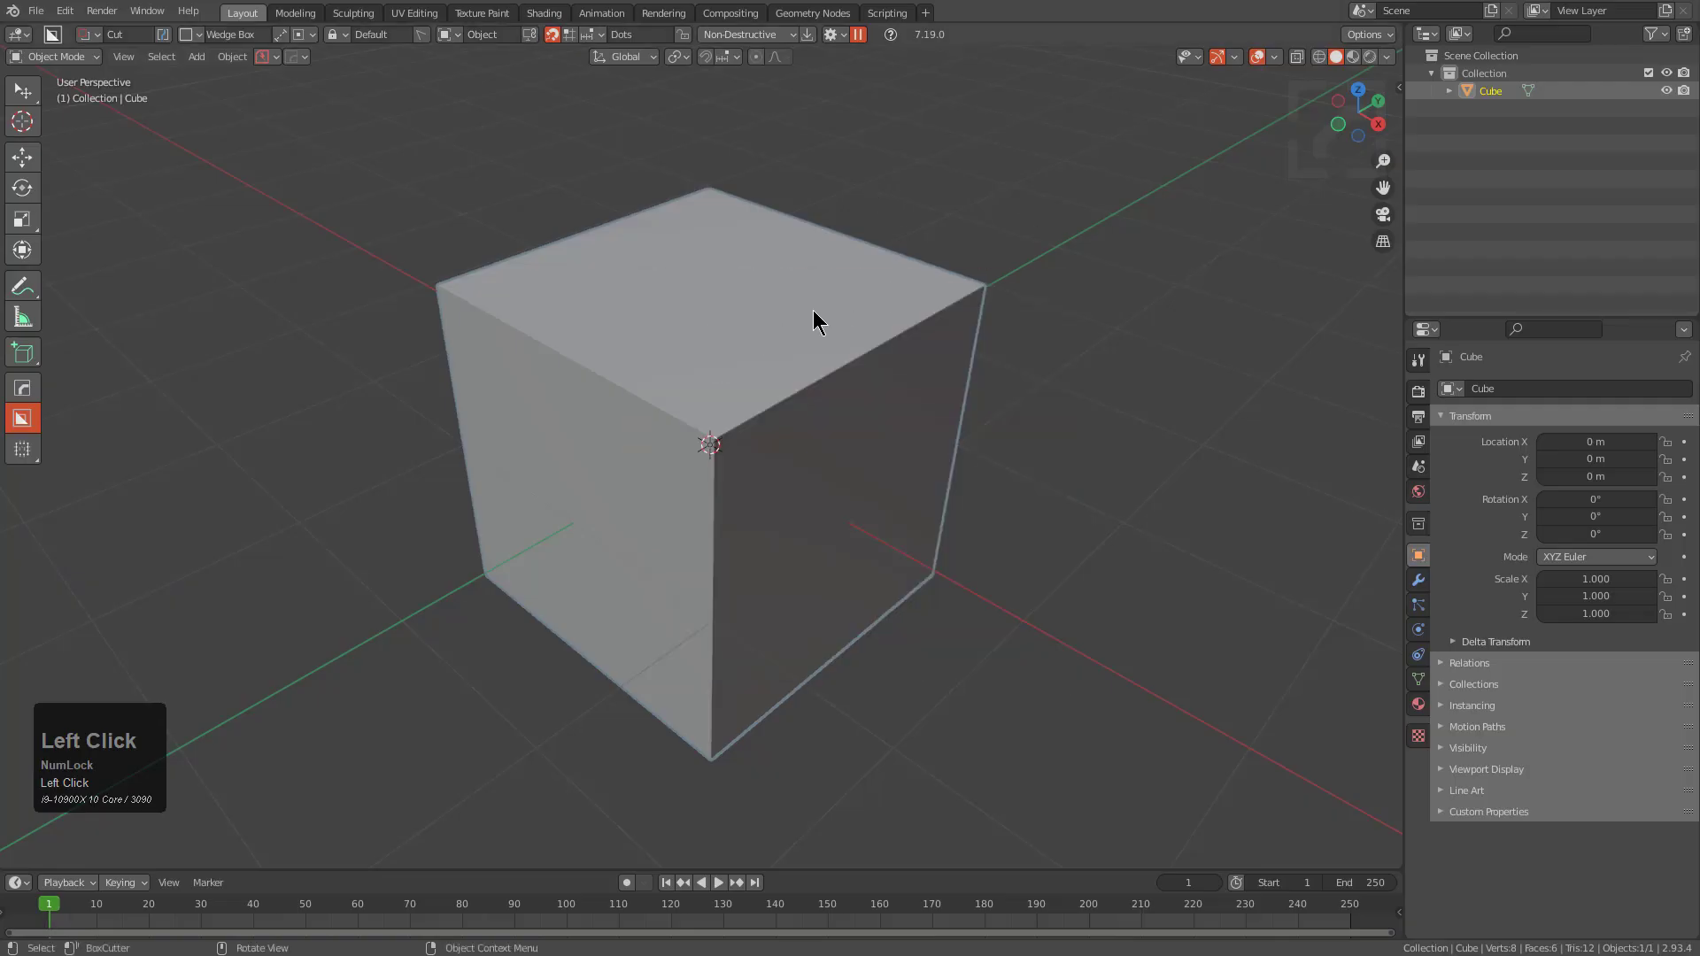
mouse_move(817, 303)
mouse_down()
mouse_move(705, 528)
mouse_move(819, 514)
mouse_up()
mouse_move(895, 406)
mouse_down()
mouse_move(664, 735)
mouse_move(595, 652)
mouse_up()
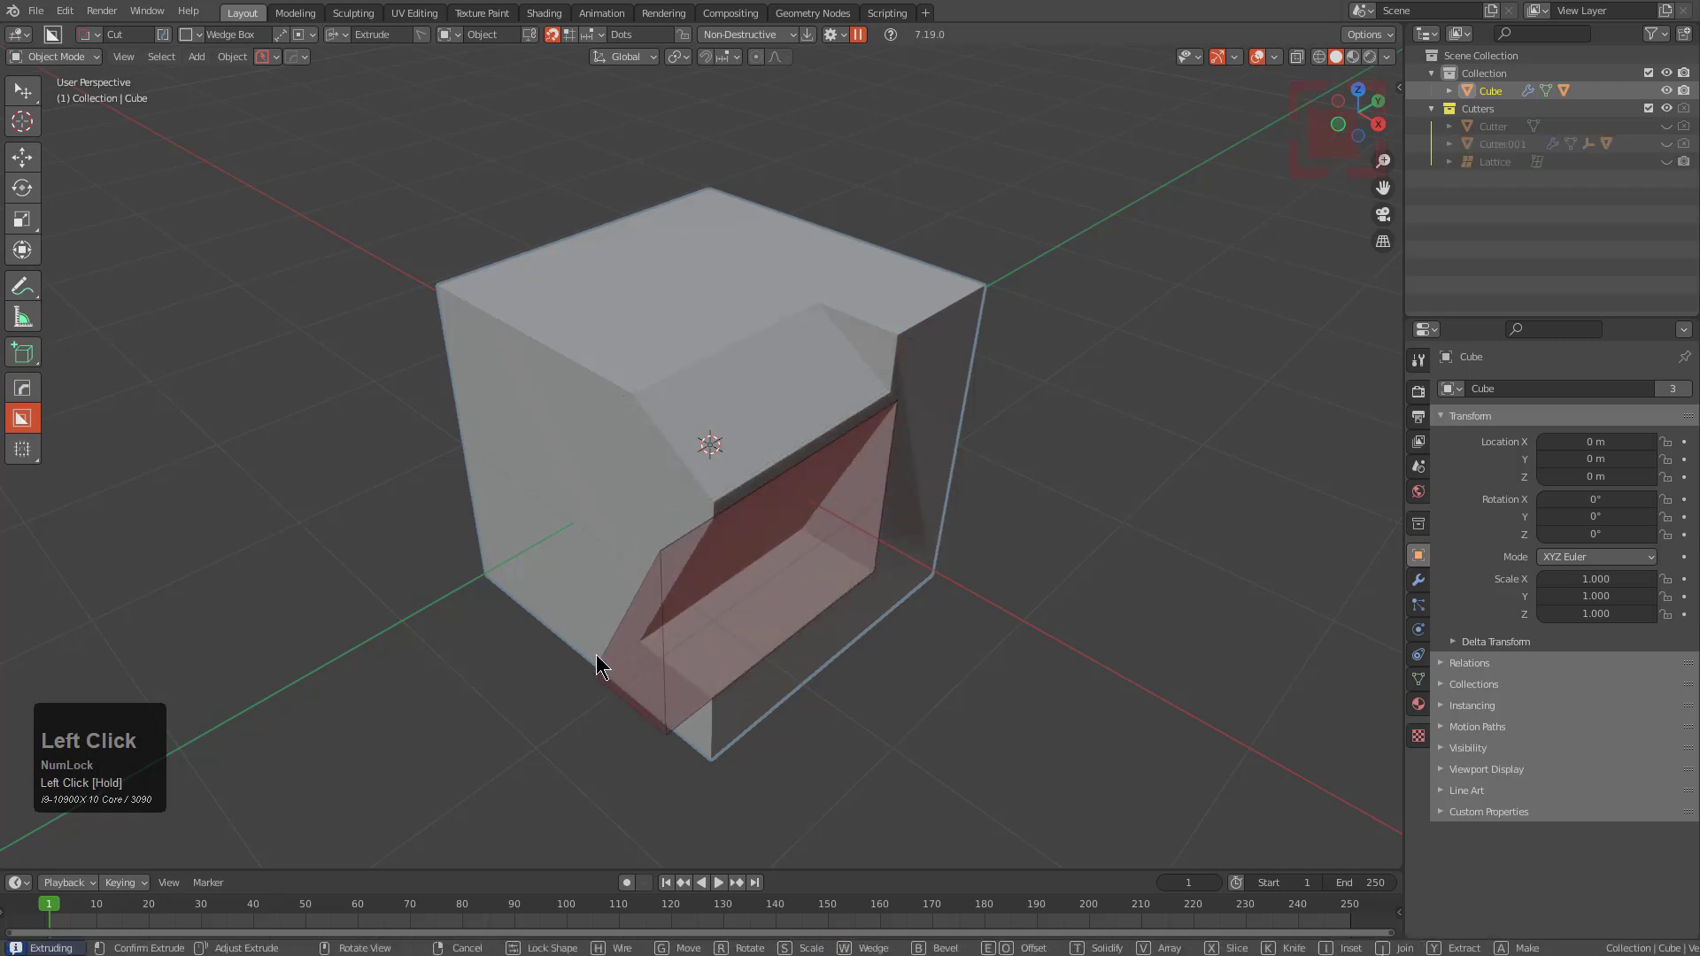
key(w)
click(677, 591)
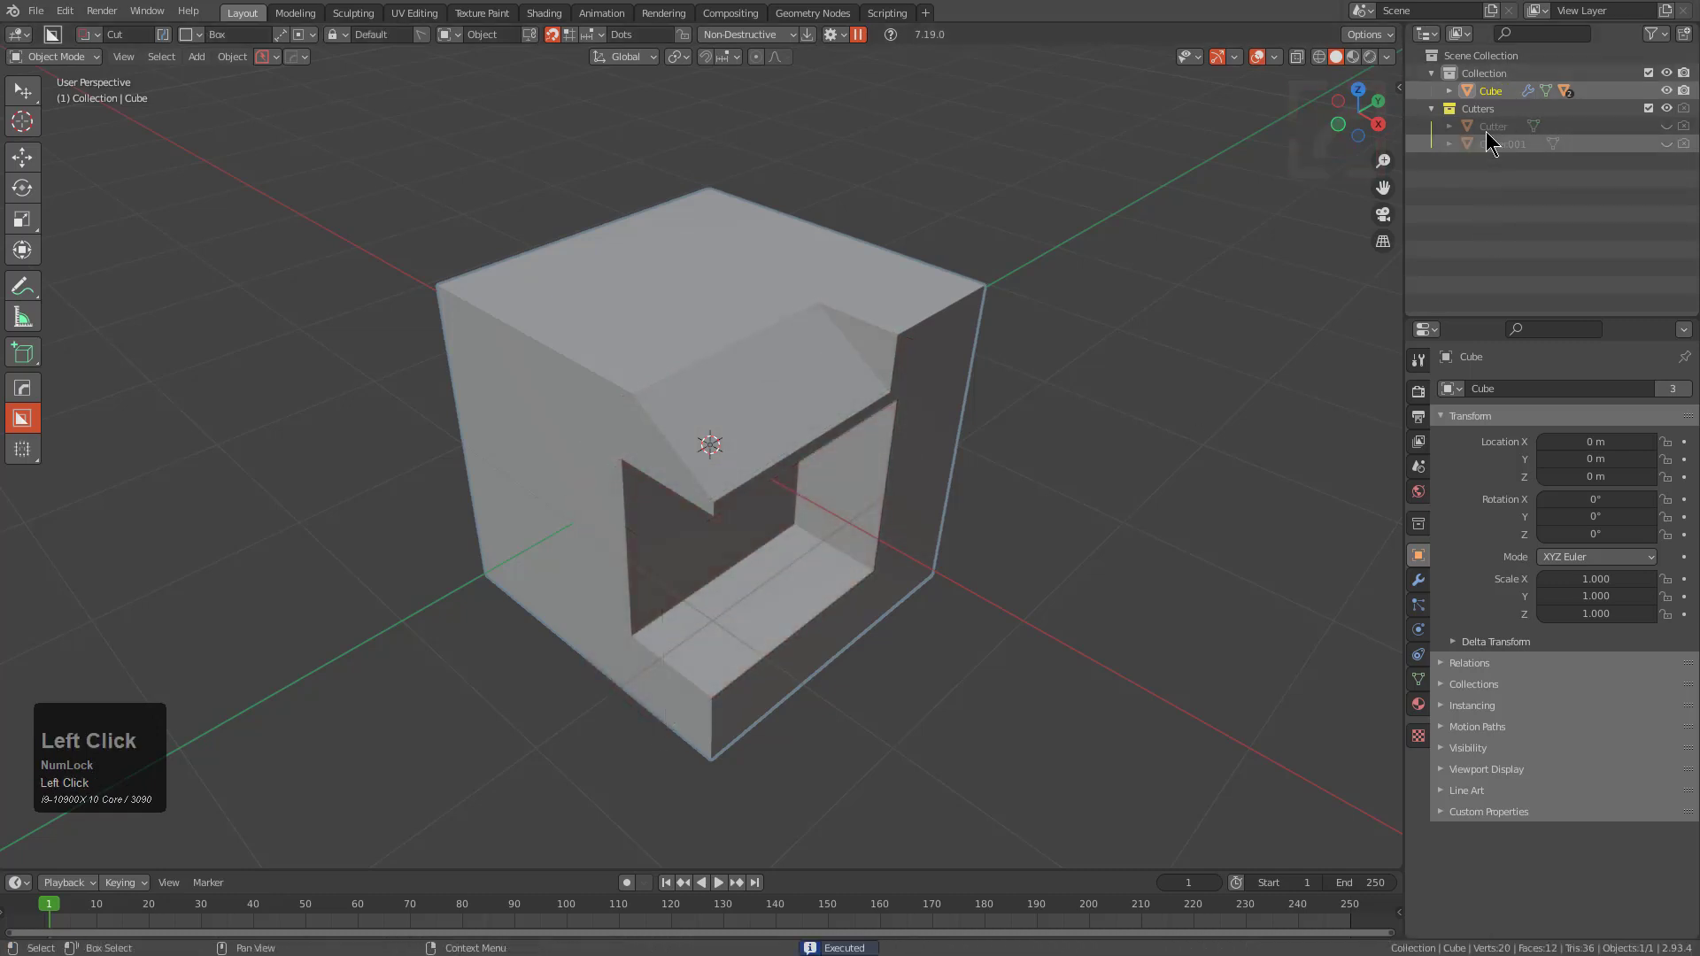
Step: Create a new empty scene holding a fresh Cube.001
click(1494, 10)
click(1458, 53)
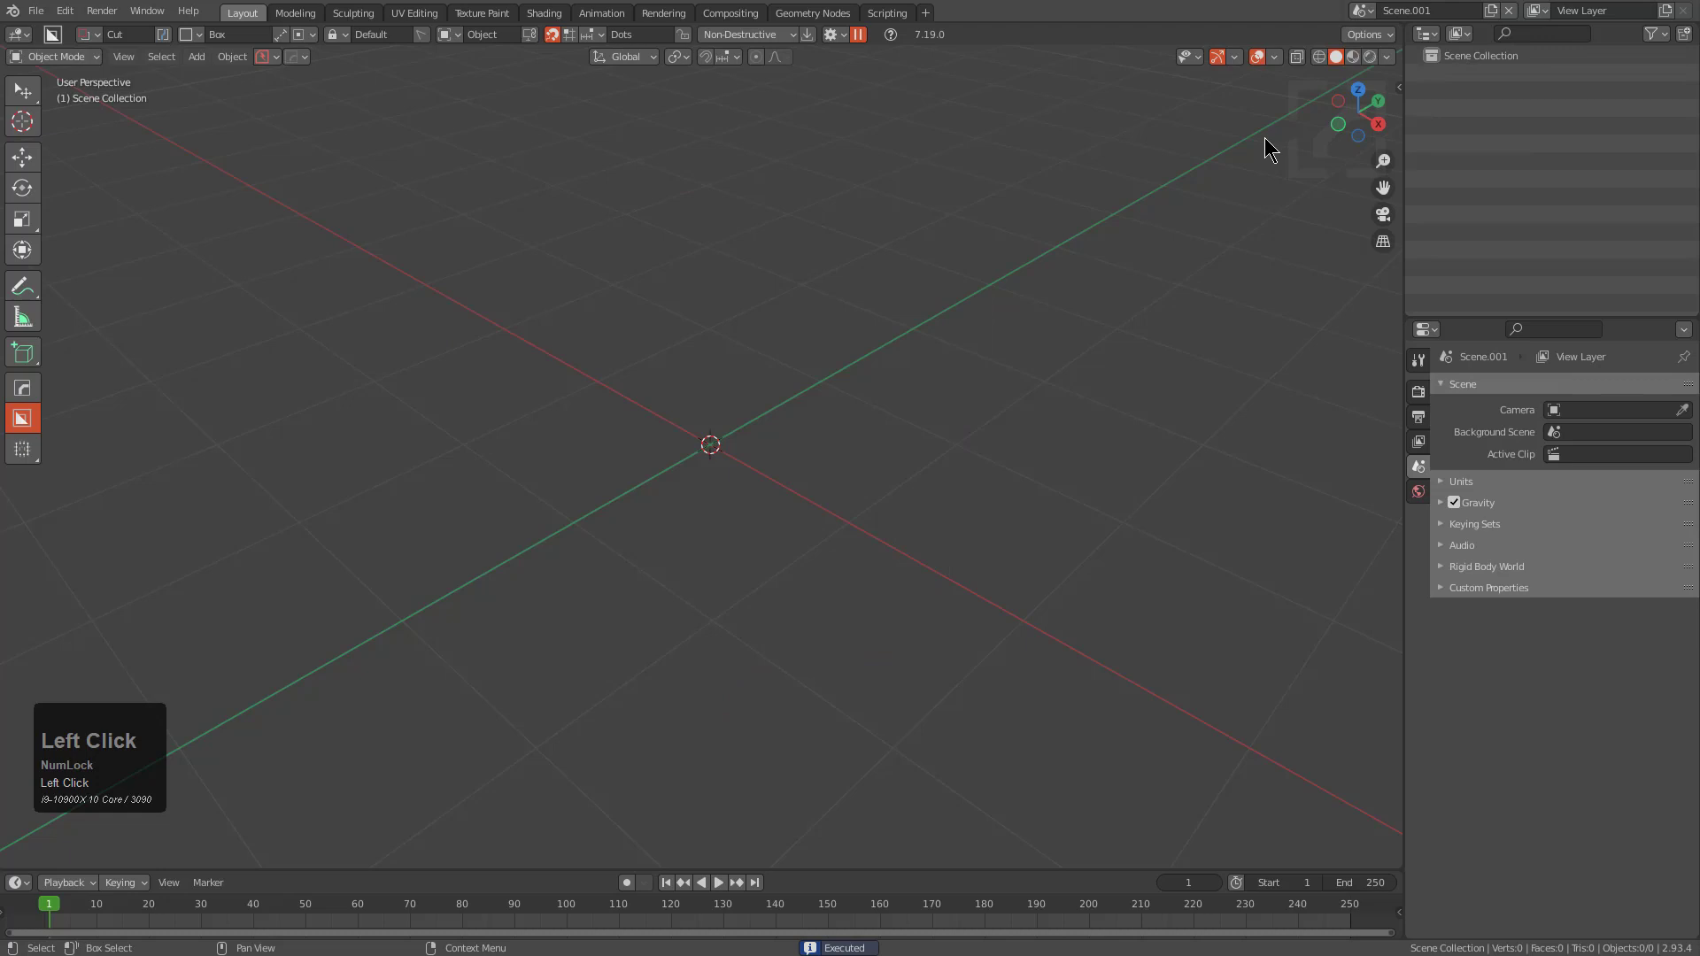
key(shift+a)
click(855, 421)
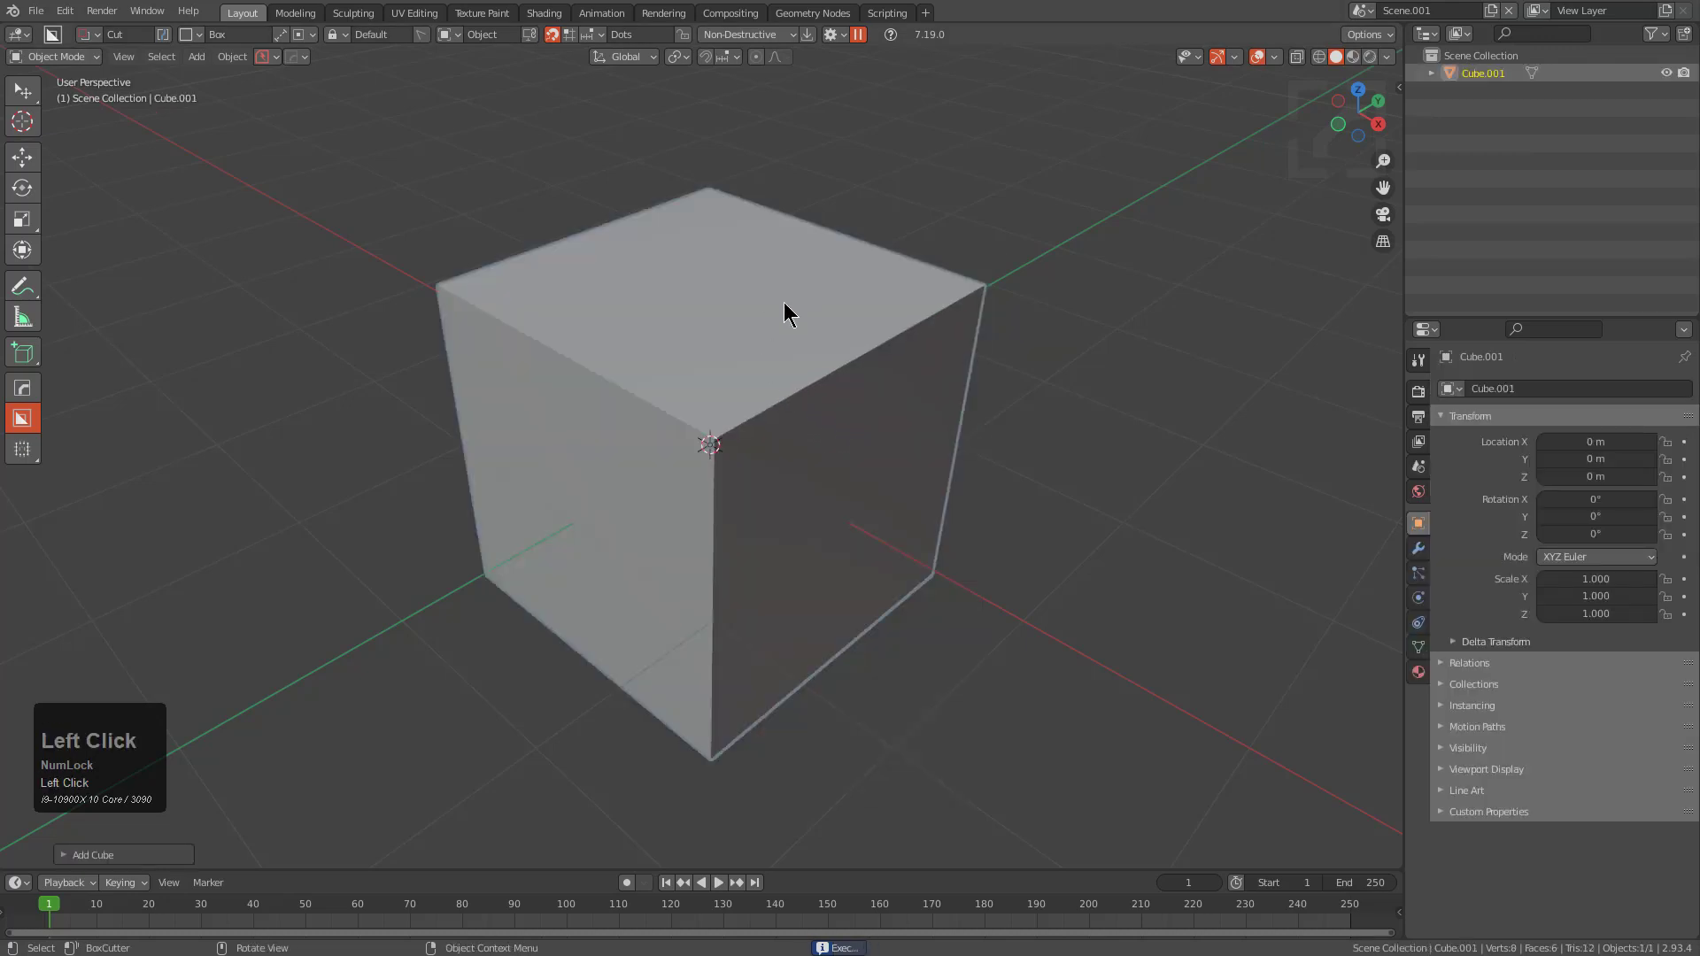
Step: Box-cut a top slot, a right-face channel and a stepped front ledge into Cube.001
mouse_move(786, 310)
mouse_down()
mouse_move(688, 528)
mouse_move(770, 590)
mouse_up()
mouse_move(939, 352)
mouse_down()
mouse_move(781, 618)
mouse_move(683, 499)
mouse_move(637, 575)
mouse_move(662, 912)
mouse_move(644, 767)
mouse_up()
scroll(645, 767, down, 3)
click(645, 767)
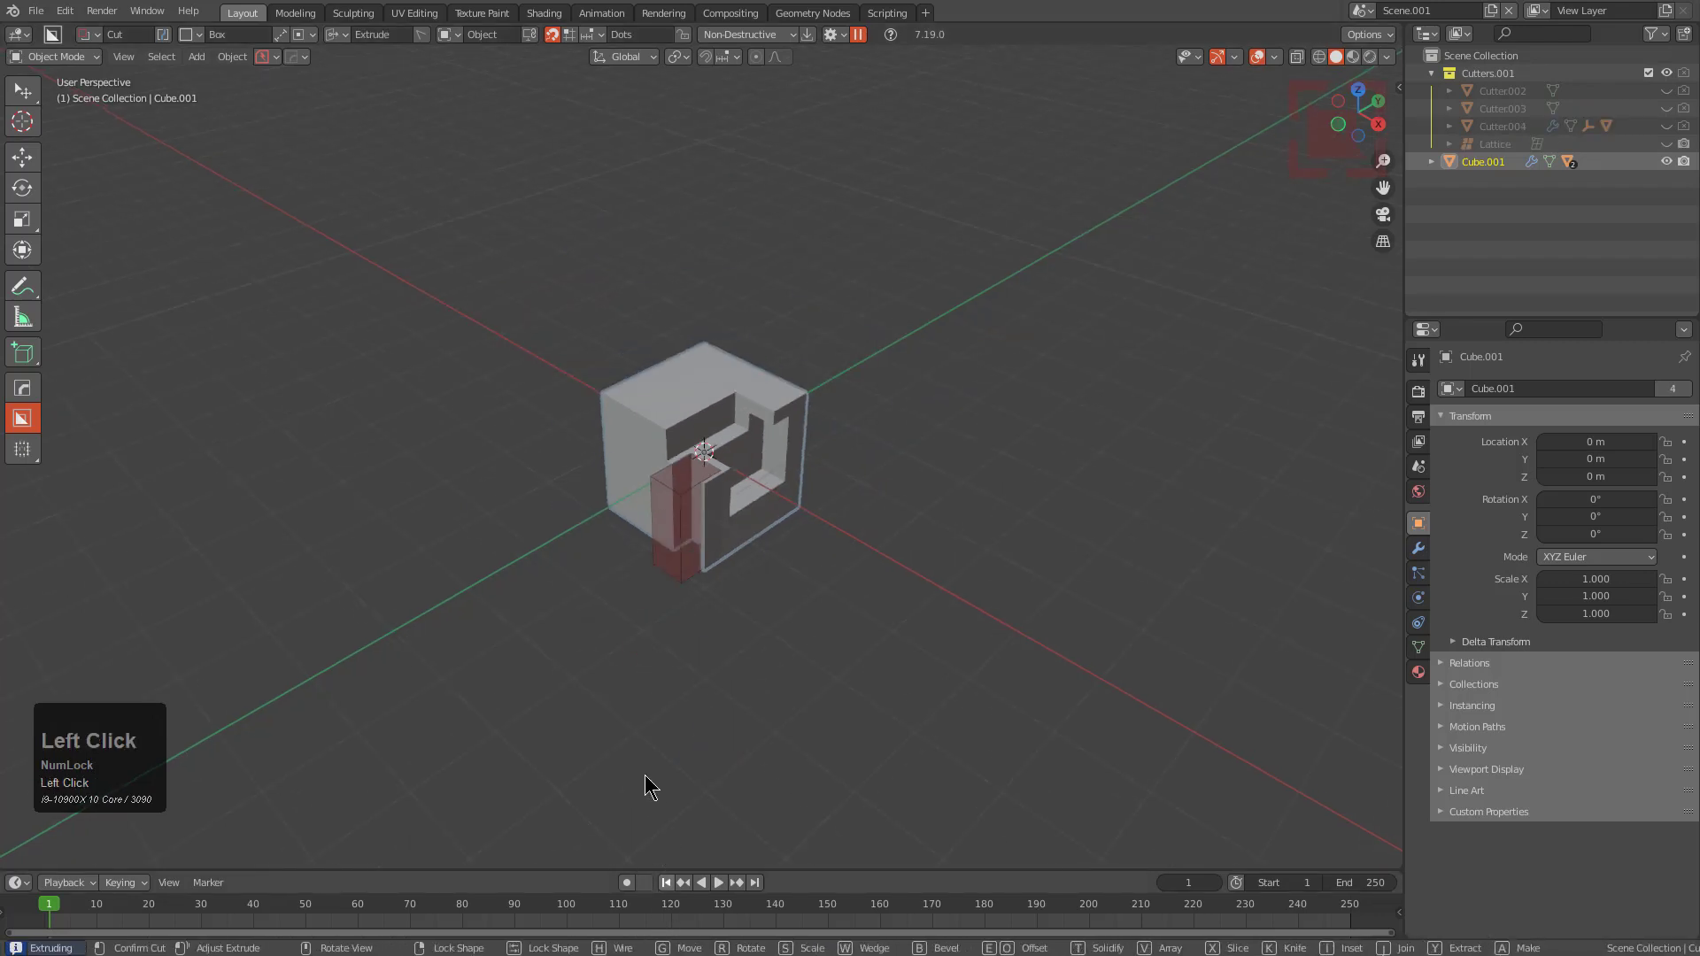
scroll(850, 415, up, 5)
mouse_move(746, 574)
mouse_down()
mouse_move(696, 760)
mouse_move(329, 425)
mouse_move(292, 342)
mouse_up()
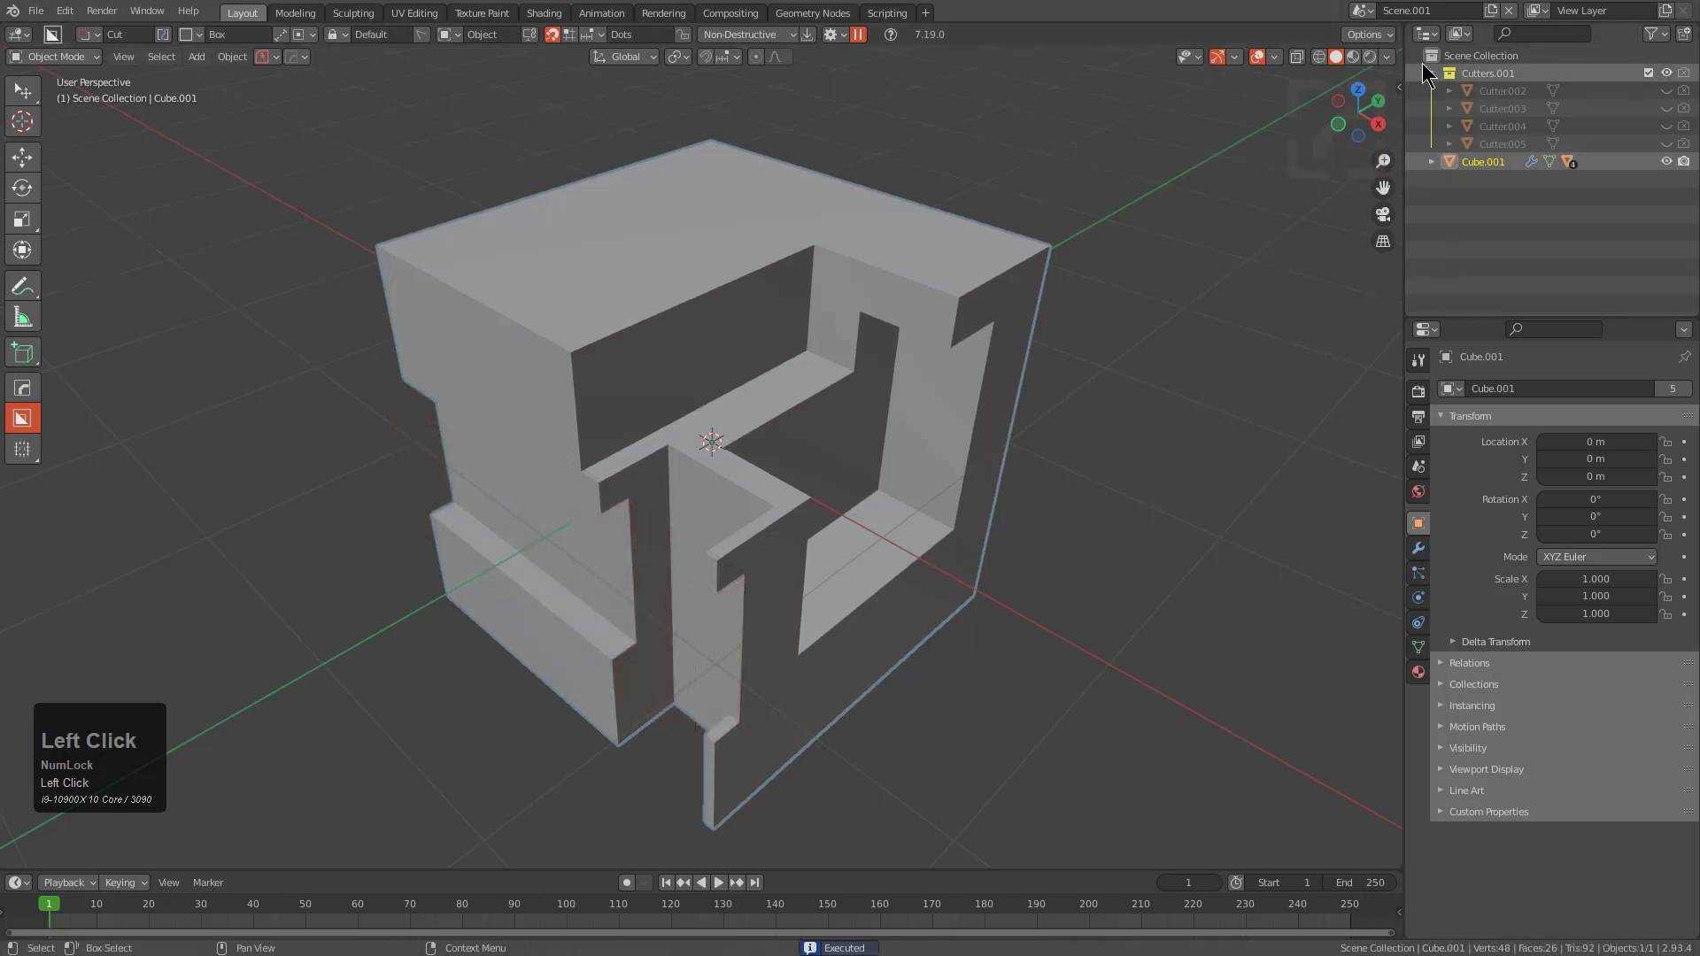
Step: Start a new empty scene and add a cube, Cube.002
click(1492, 10)
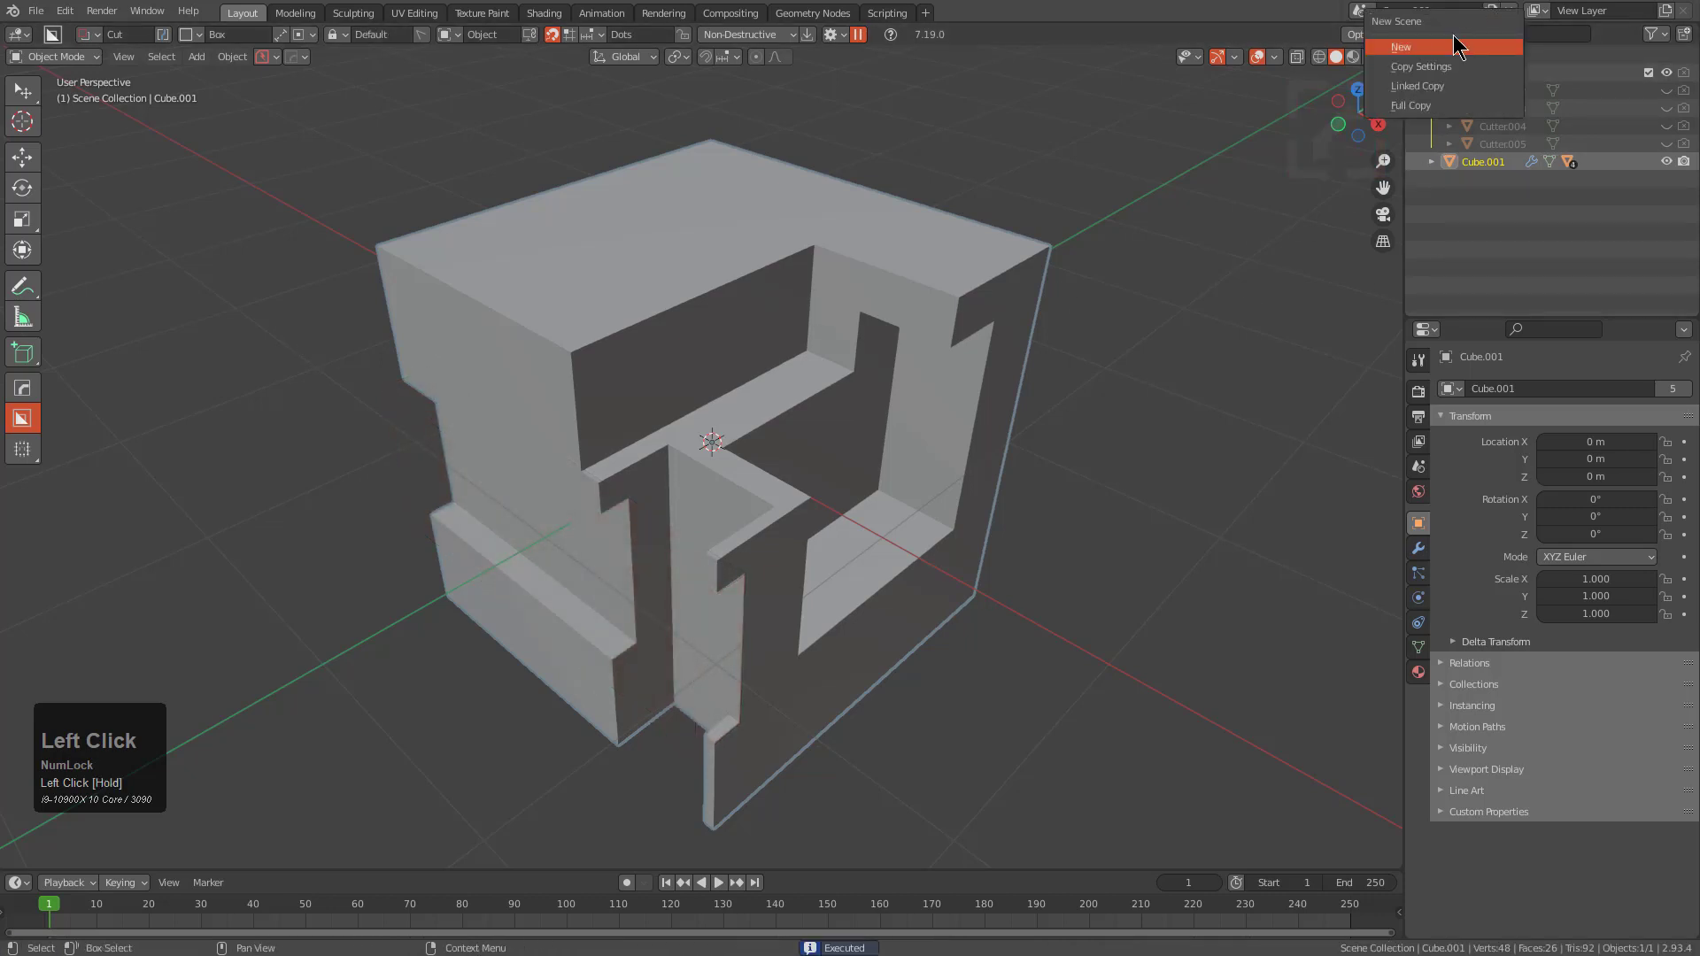
click(1452, 46)
key(shift+a)
mouse_move(733, 325)
click(801, 367)
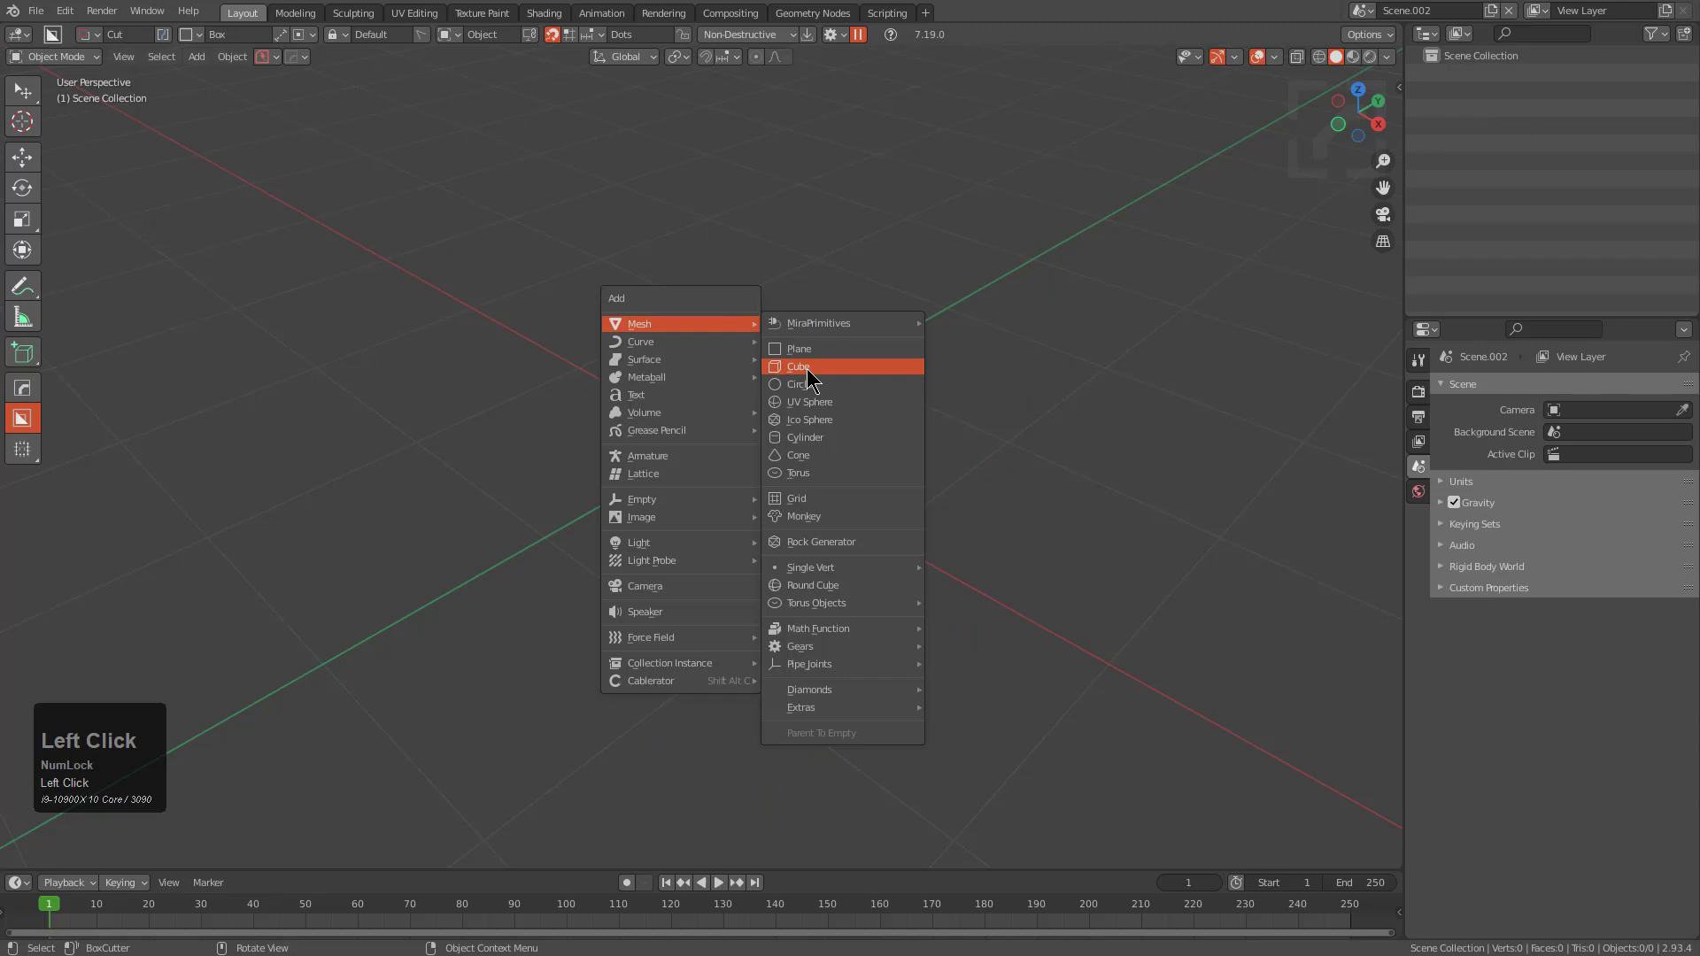
Step: Cut a notch across the cube's top, a lower notch and a downward front cut
drag(901, 236, 721, 543)
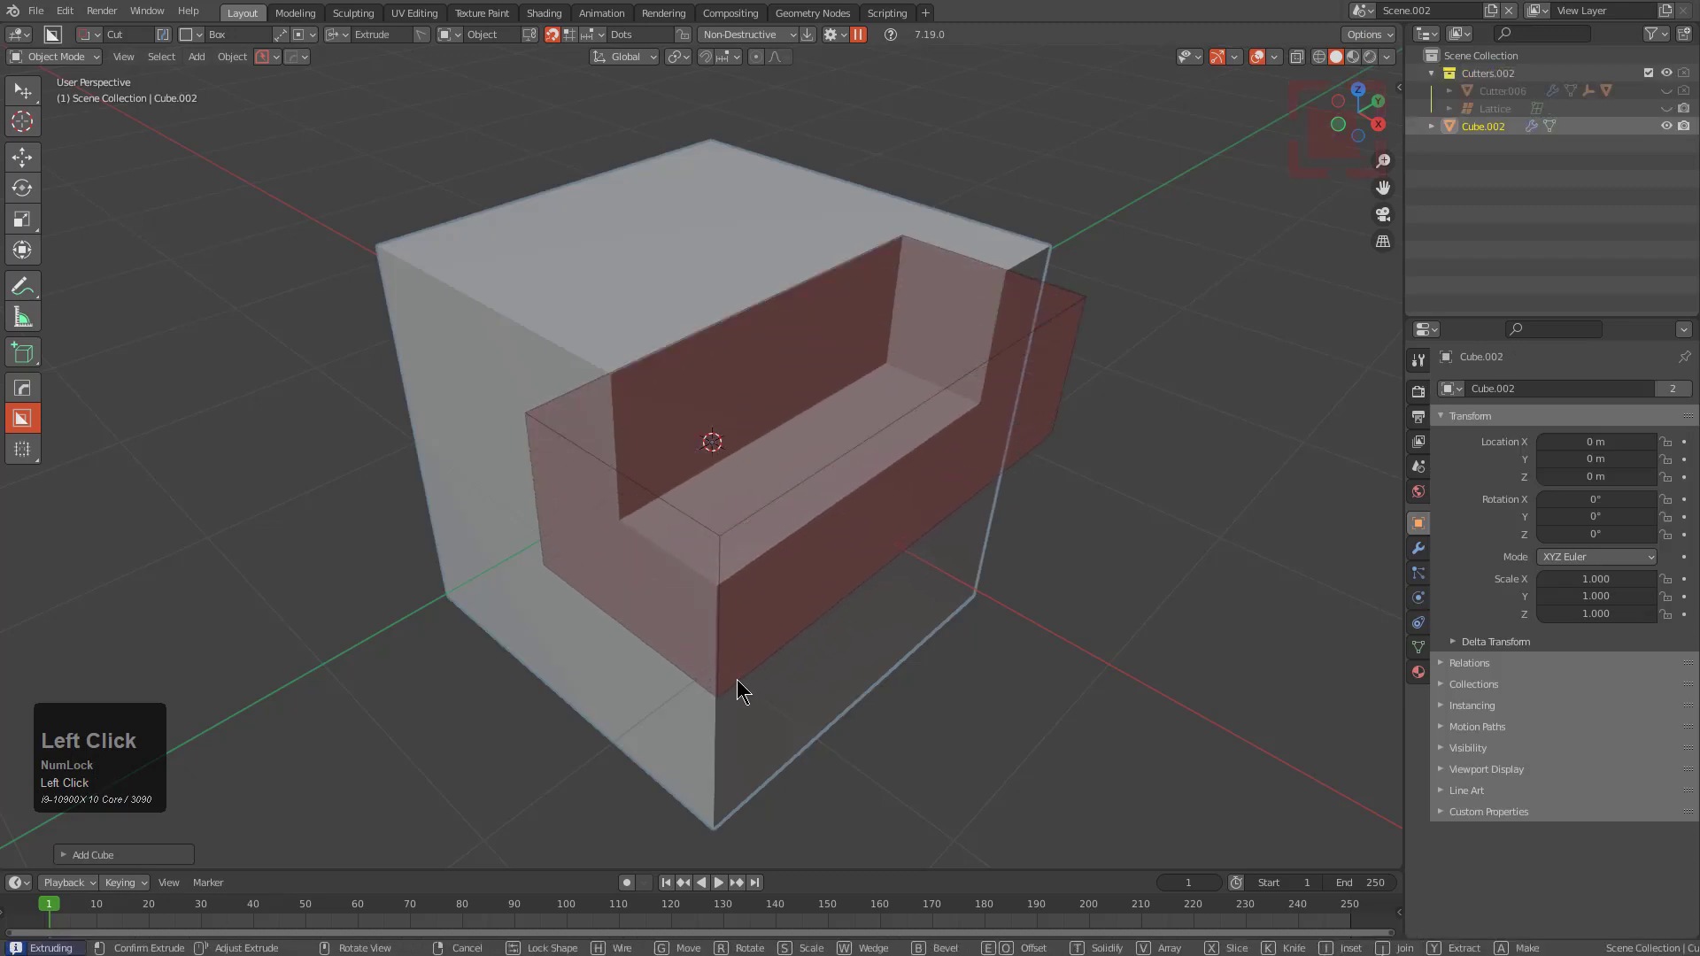
click(741, 684)
drag(745, 667, 645, 785)
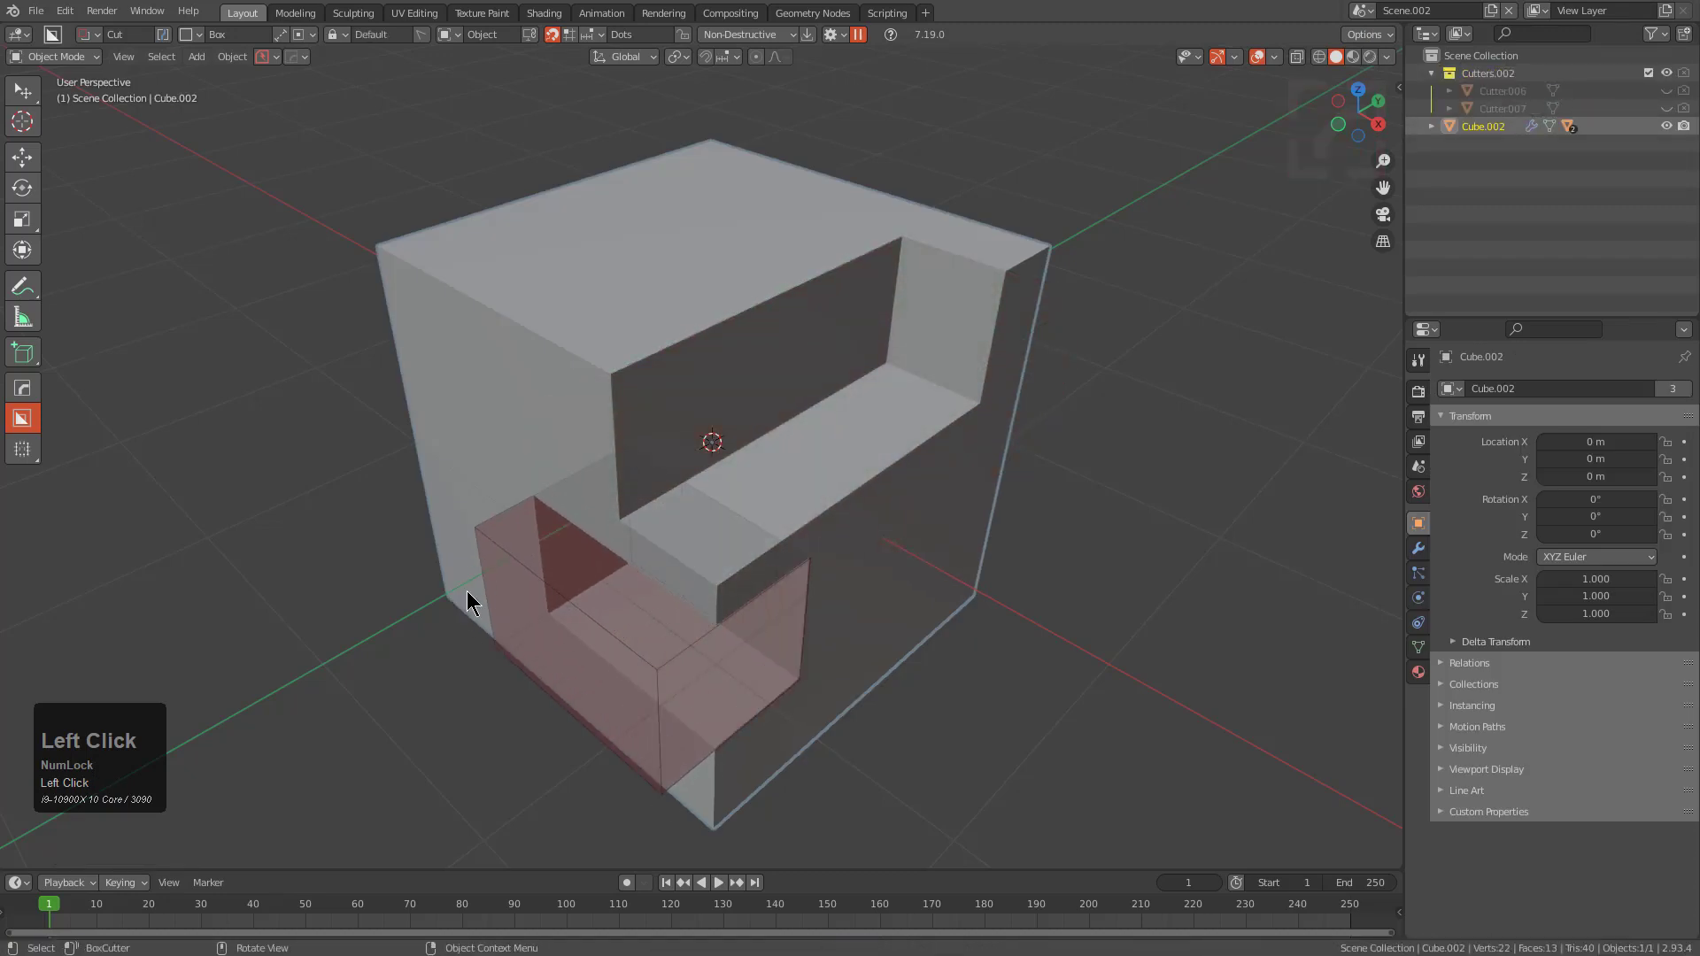
click(466, 592)
drag(729, 485, 635, 606)
click(636, 801)
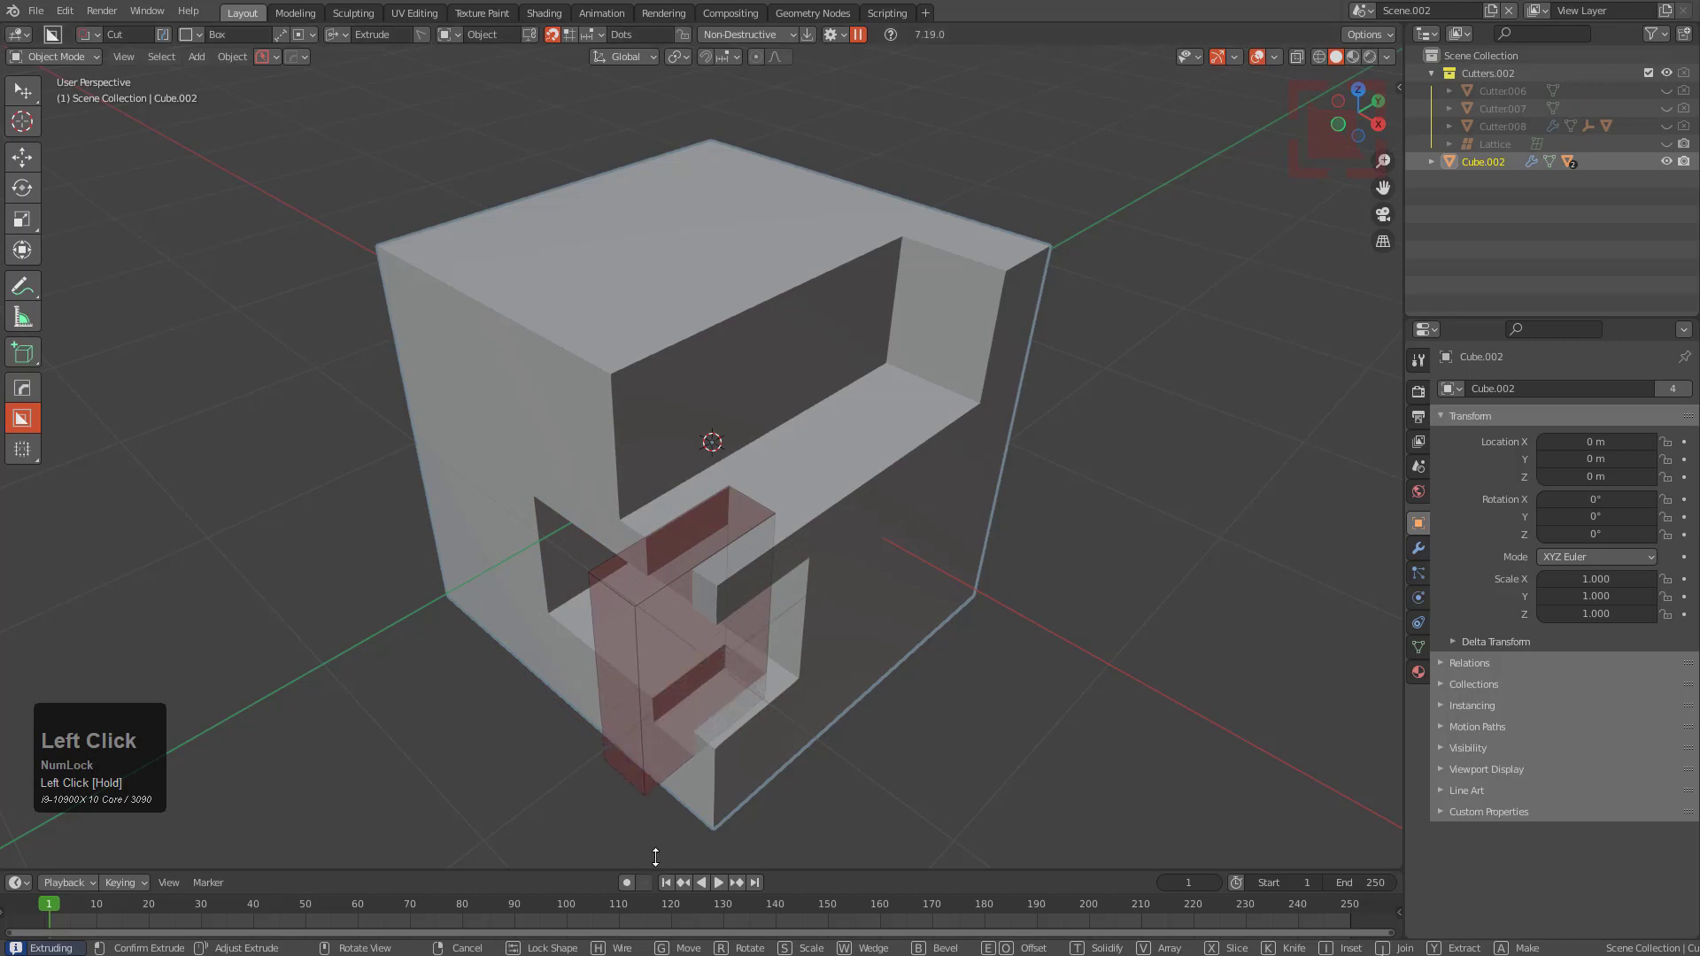
Step: Cut a thin slot into the cube's front face
scroll(667, 805, down, 4)
scroll(833, 475, up, 3)
scroll(833, 475, up, 2)
drag(827, 549, 879, 651)
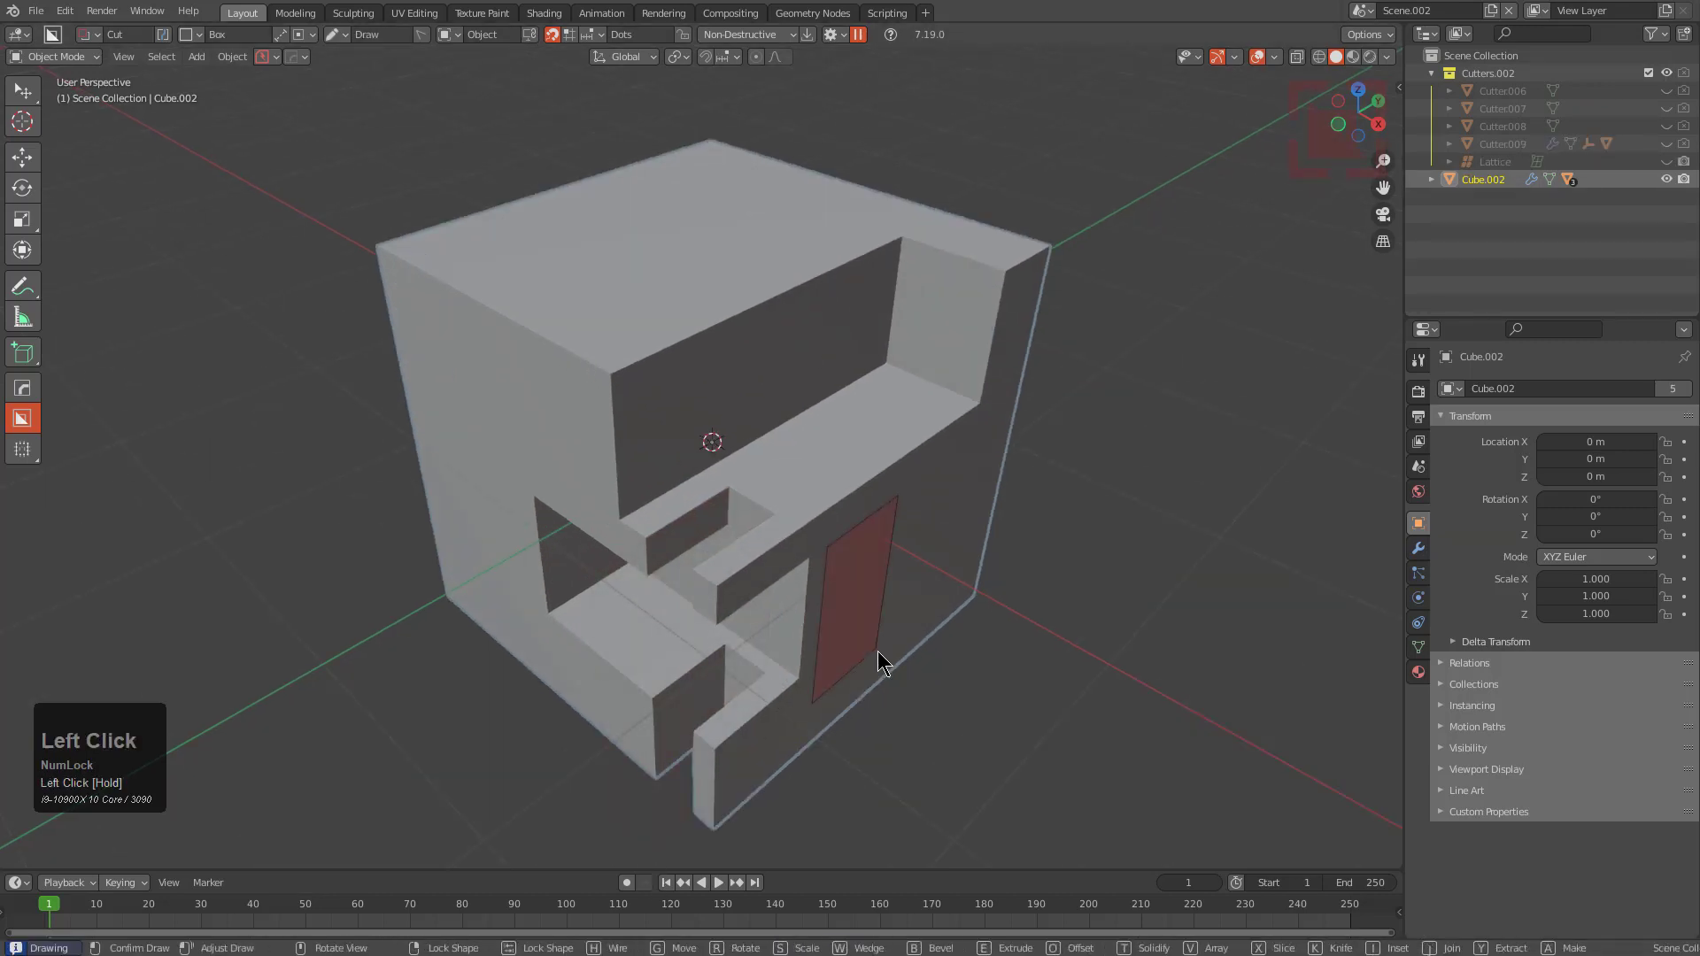
click(506, 317)
Step: Toggle the Cutters collection's visibility to hide and show the cutter wireframes
click(1667, 75)
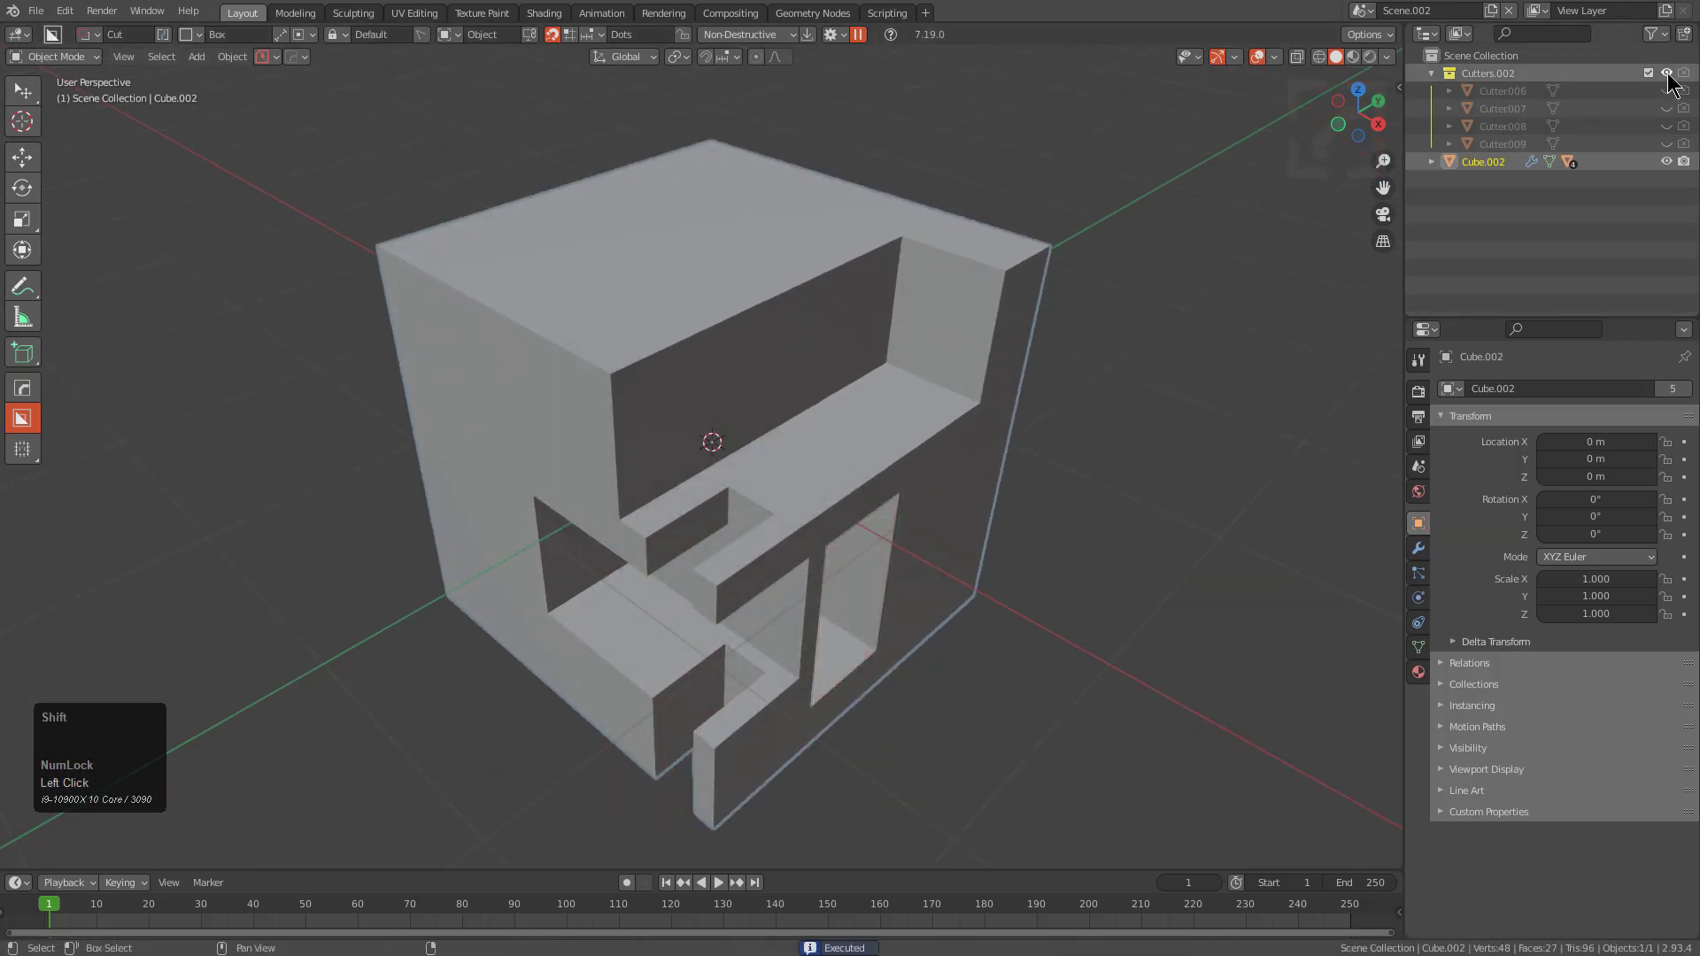
click(1668, 74)
shift+click(1665, 74)
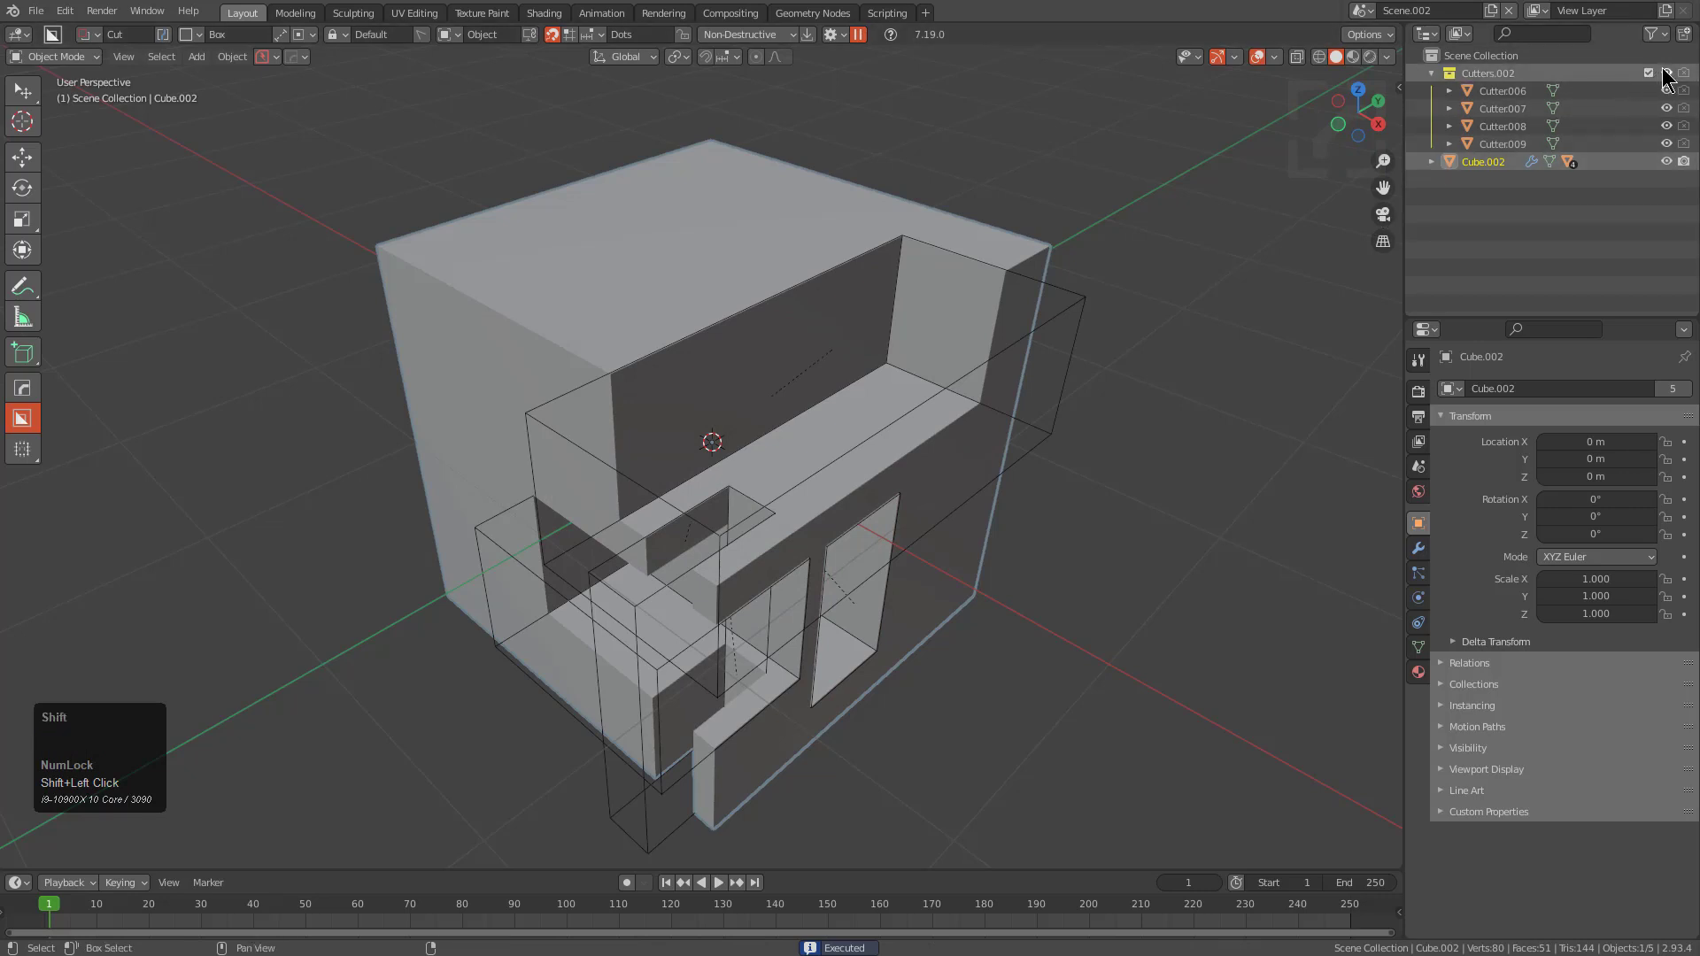
click(1666, 75)
click(1666, 75)
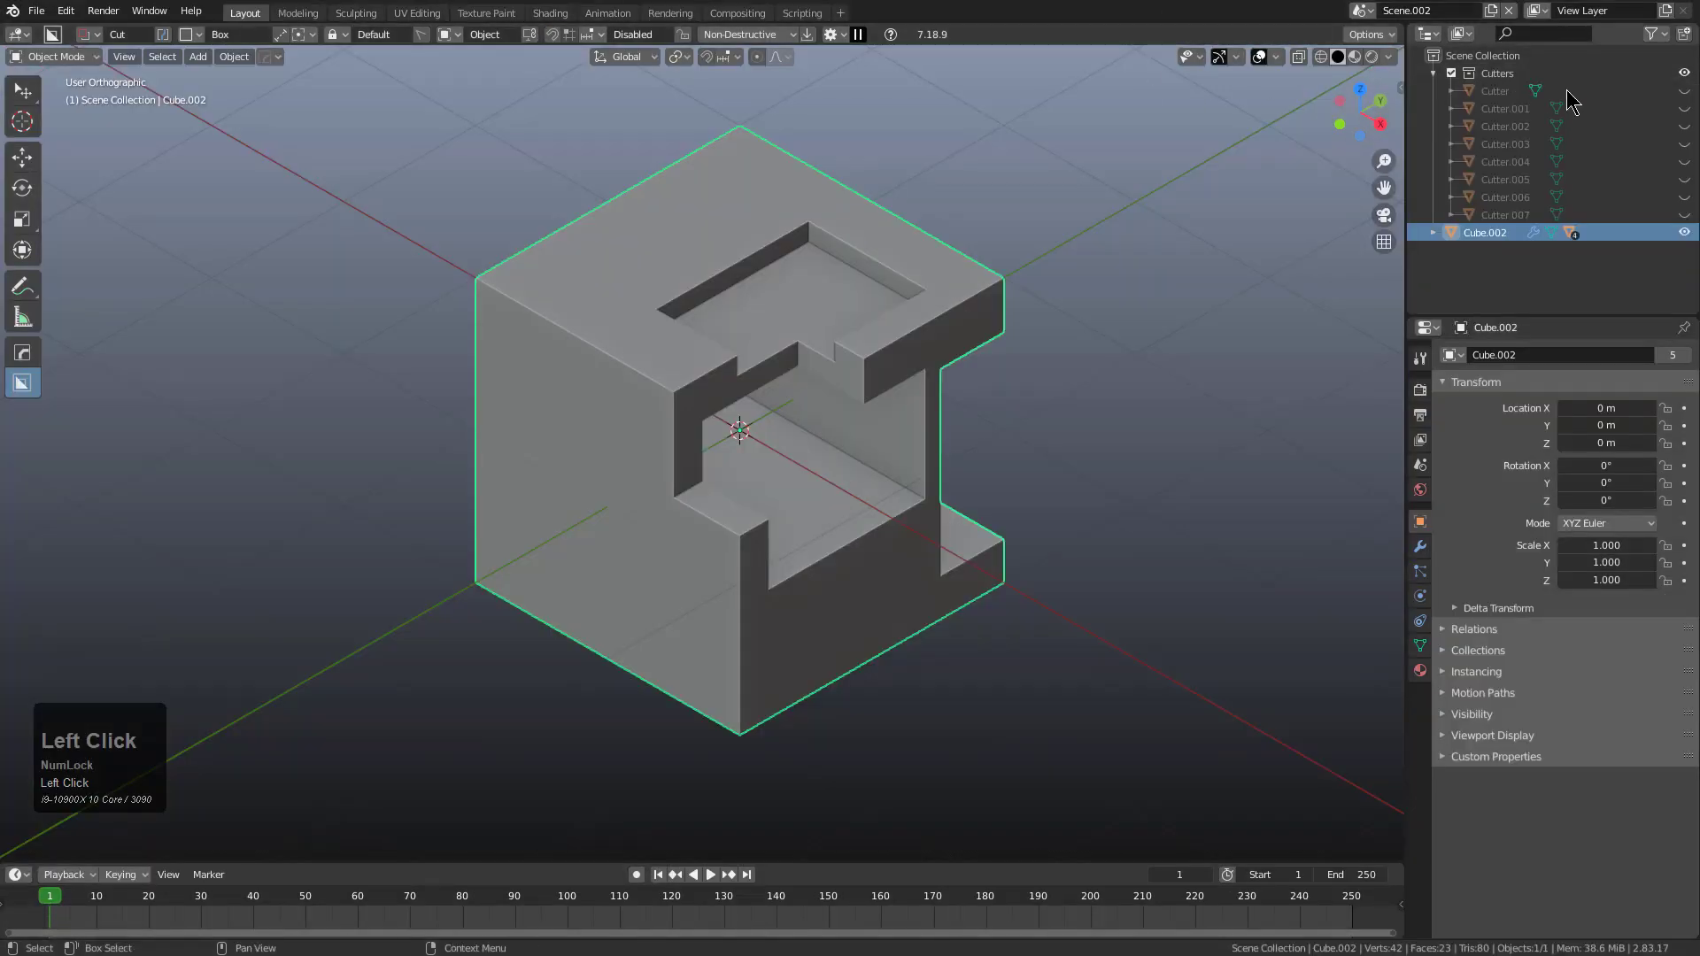
Step: Unhide the Cutters collection and drag Cutter.004 up-left over the cube
click(1682, 74)
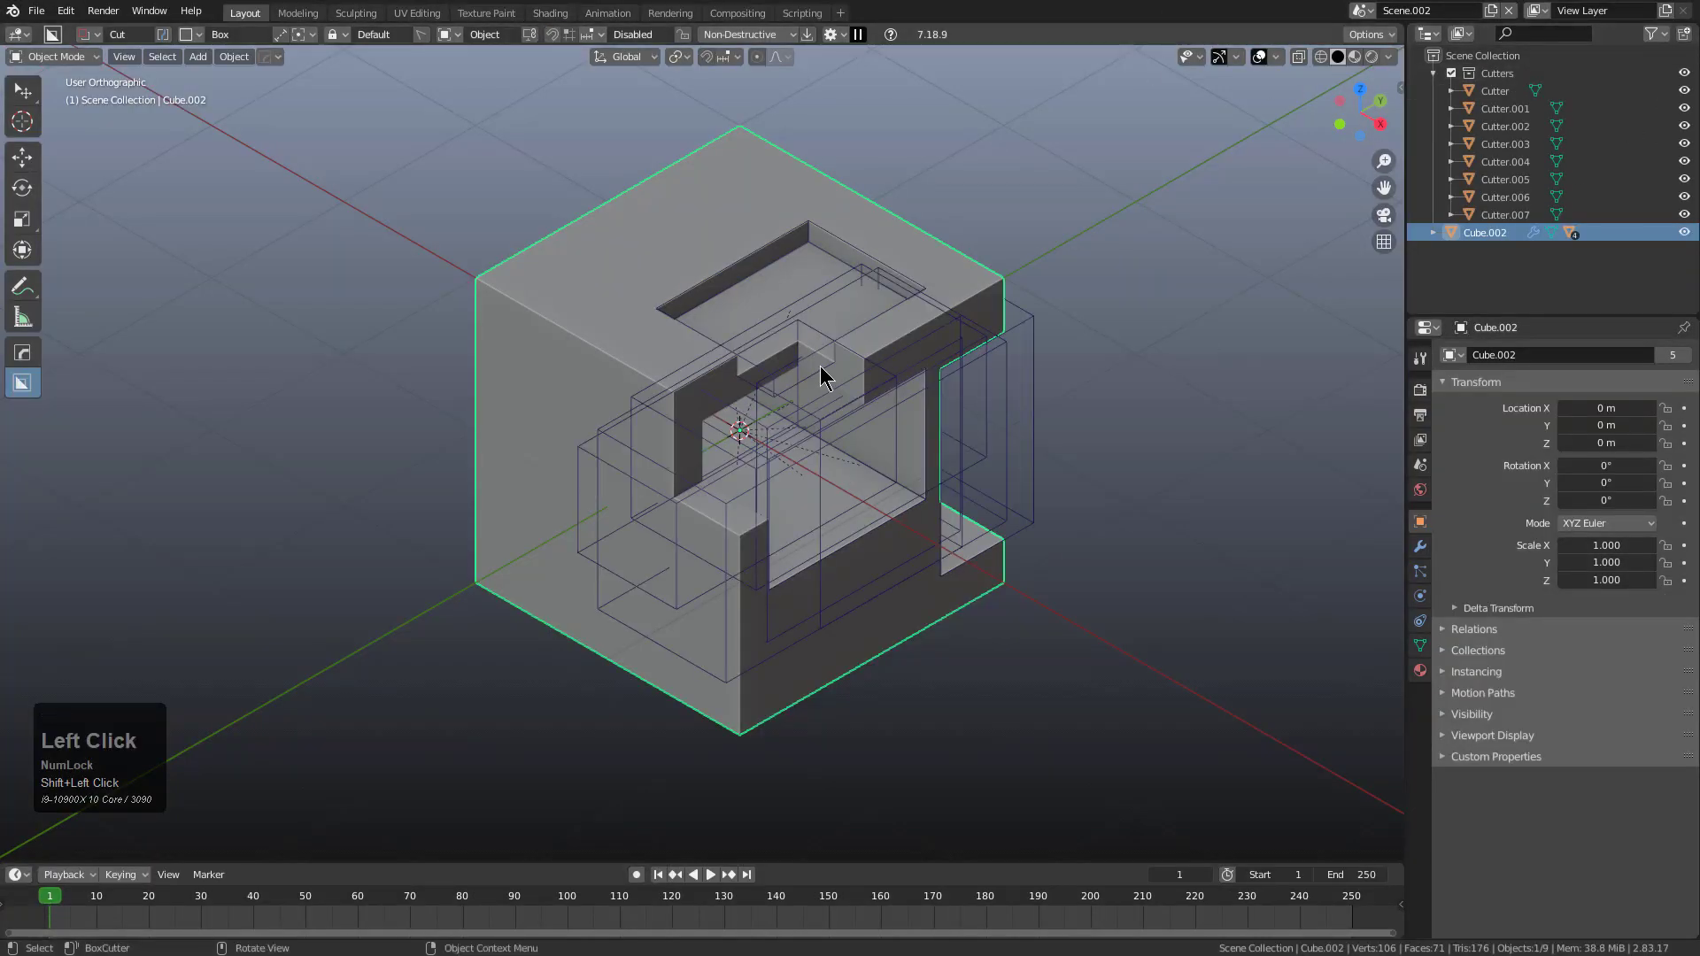
click(621, 481)
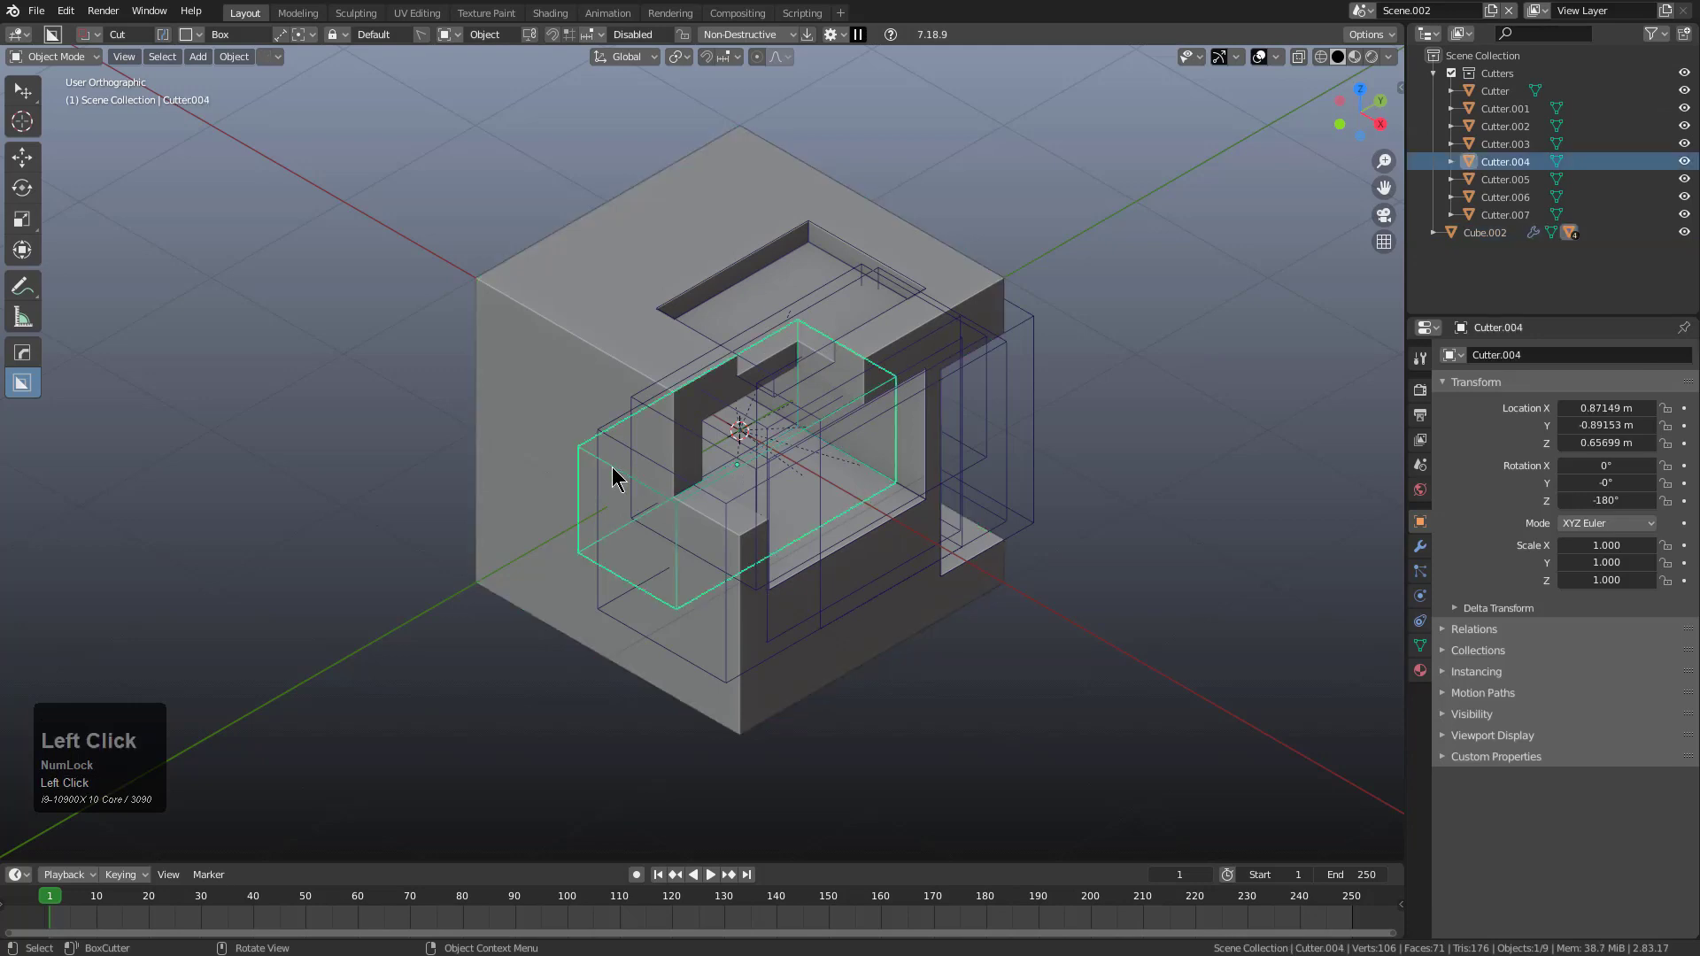
drag(622, 481, 690, 579)
Step: Move Cutter.002 and Cutter to new positions on the cube
click(724, 560)
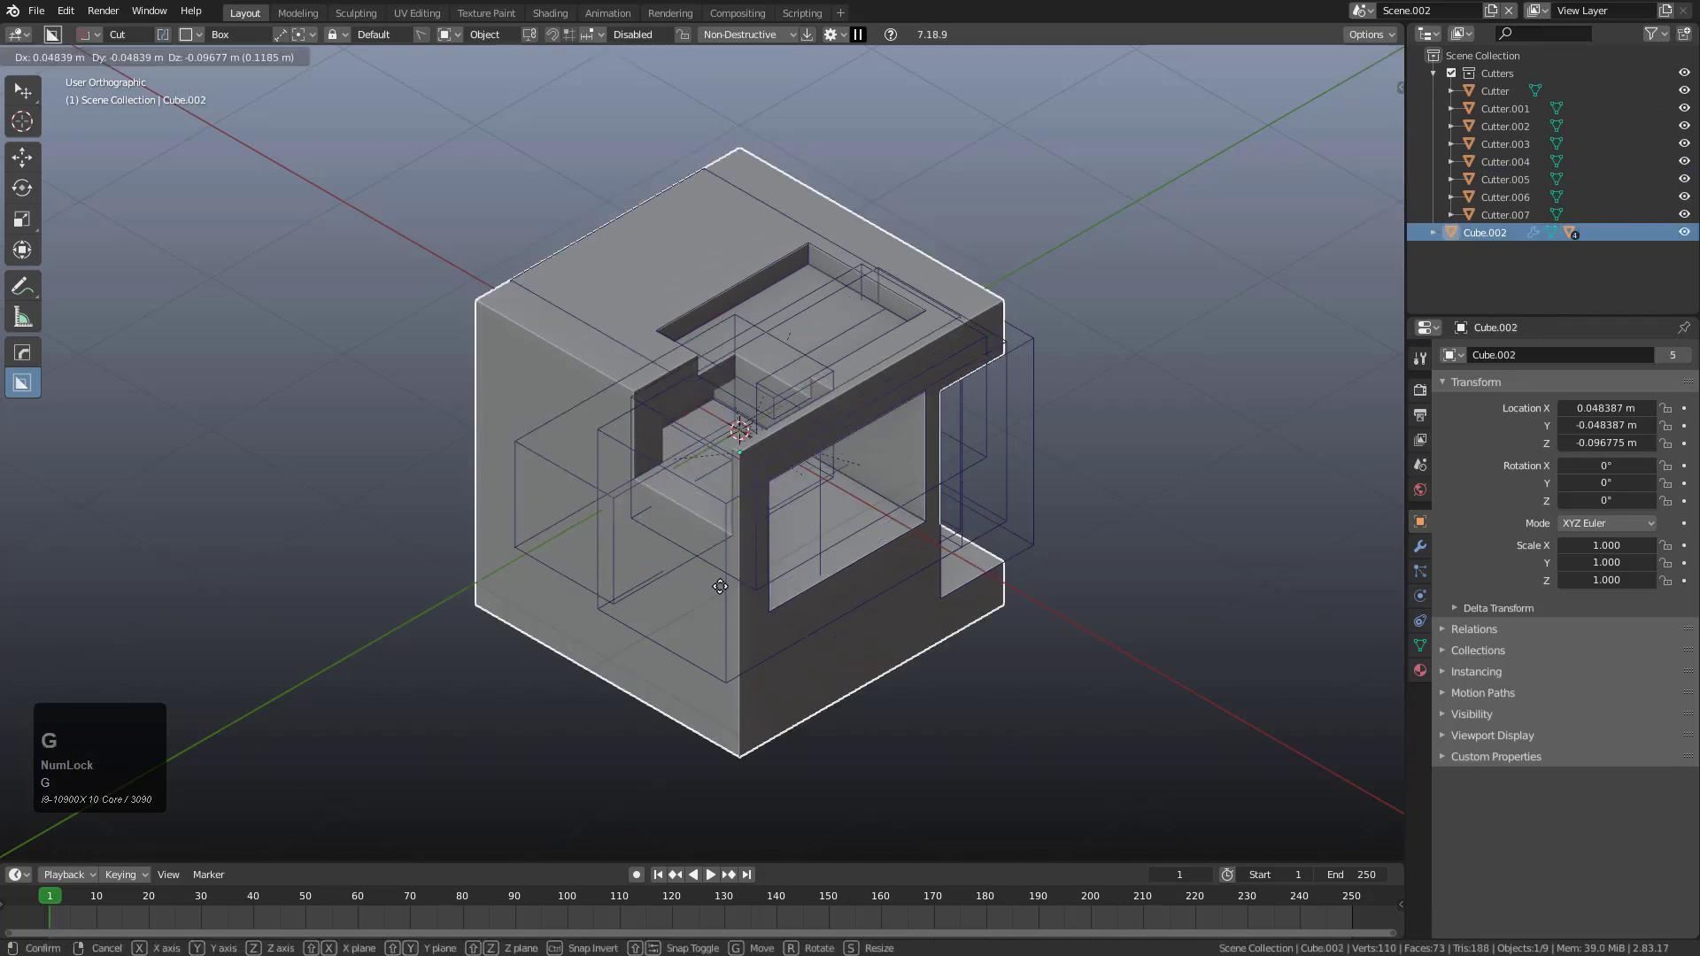
right_click(725, 588)
click(725, 588)
key(g)
click(728, 639)
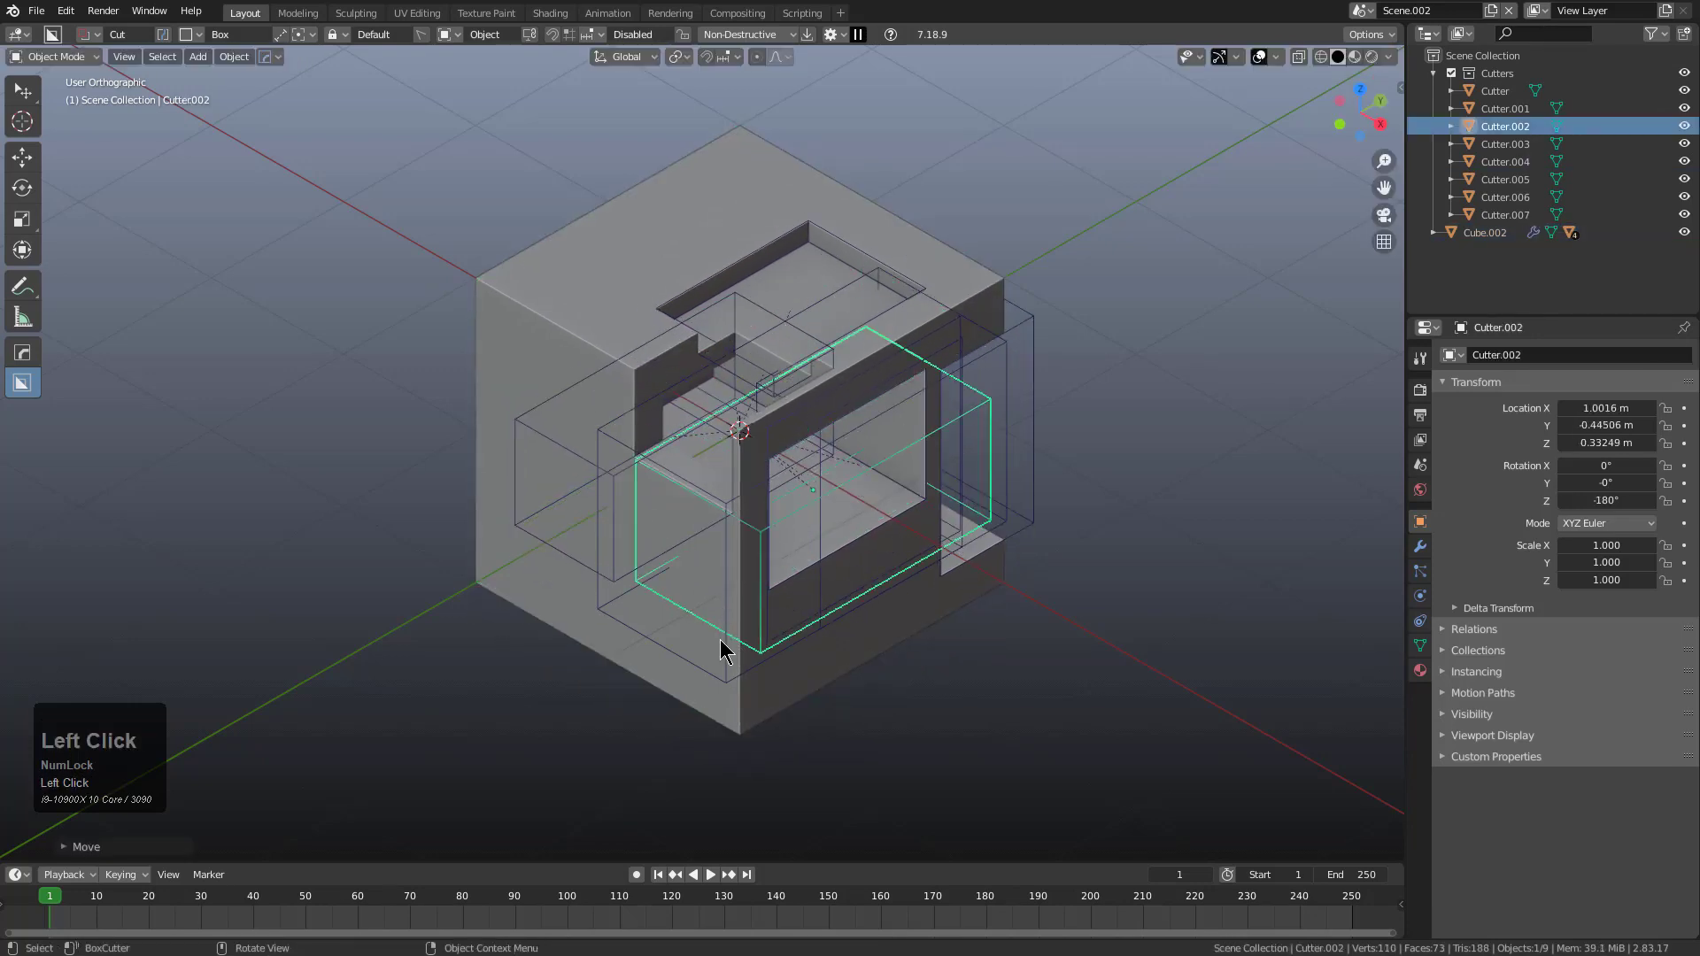
click(723, 644)
click(731, 644)
click(729, 643)
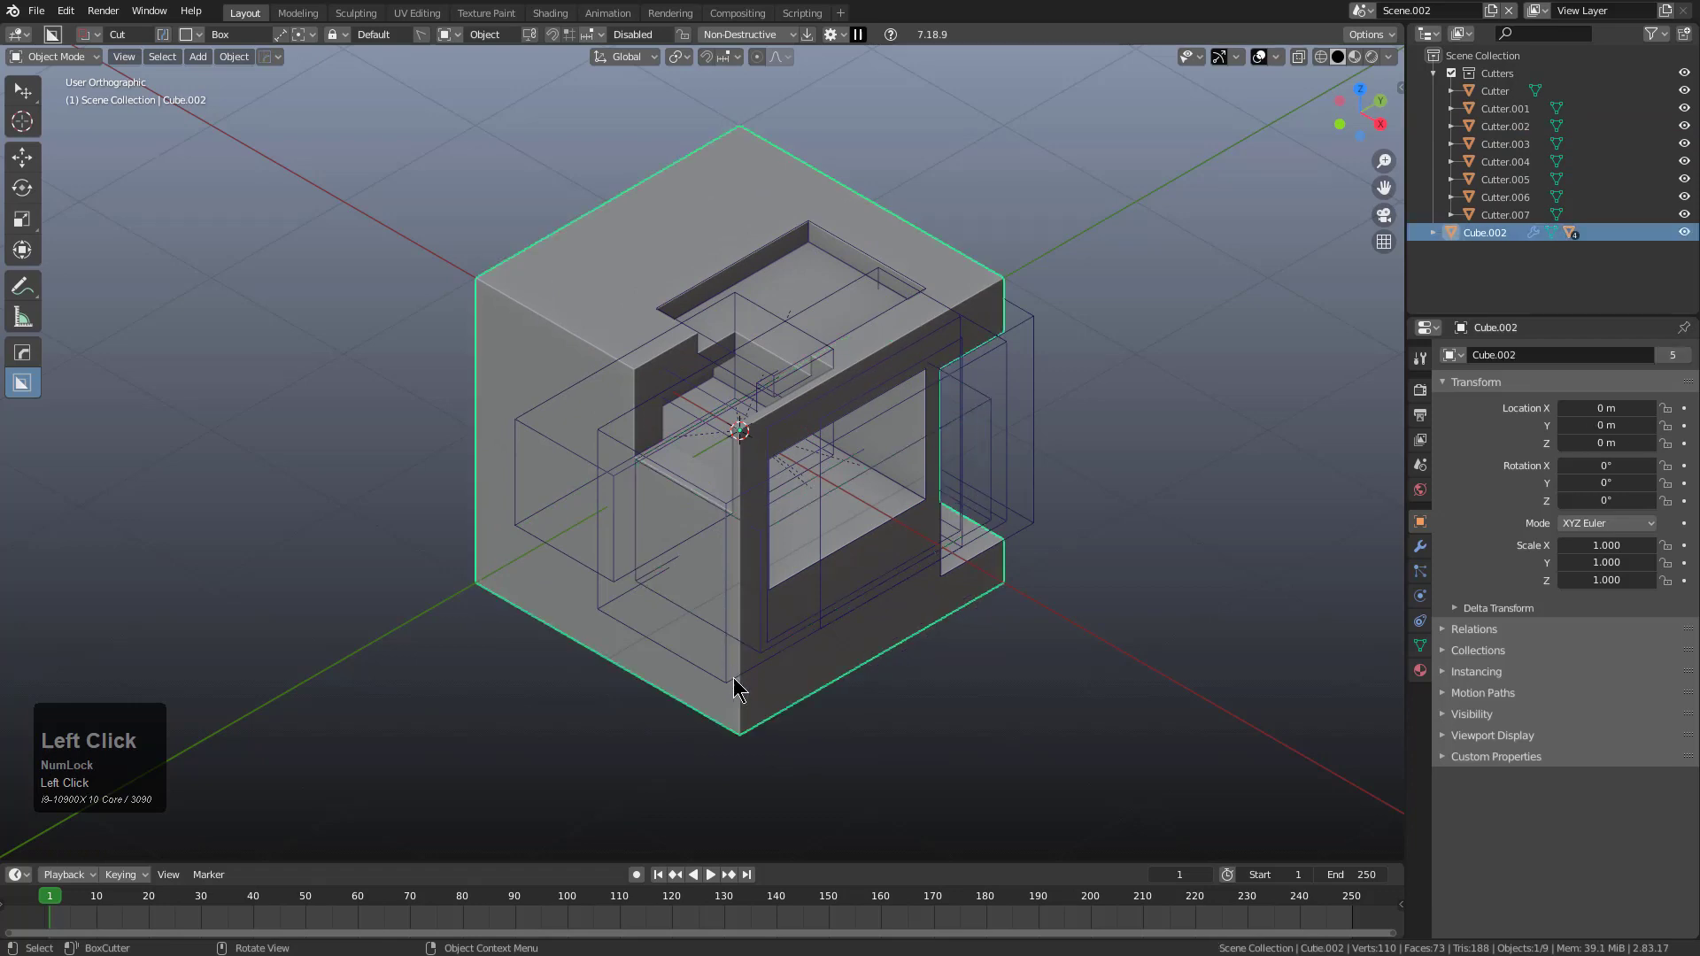
drag(735, 689, 680, 723)
Step: Switch to Scene.001, then back to the original Scene
click(1361, 10)
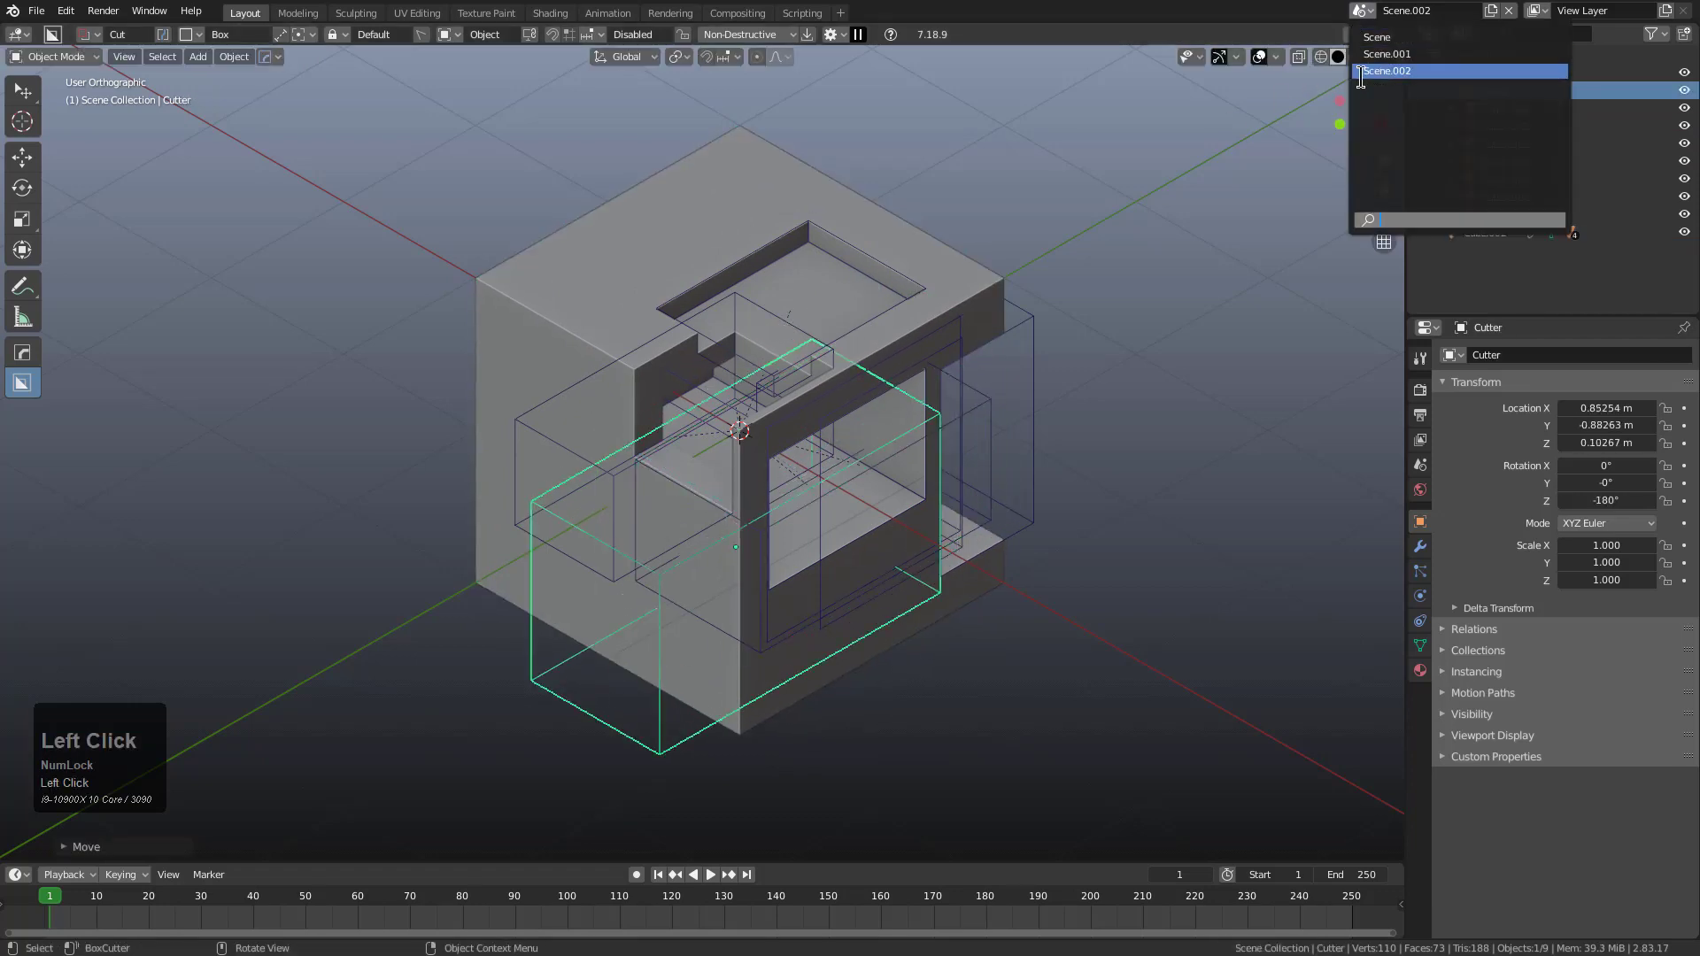
click(1382, 54)
click(1361, 11)
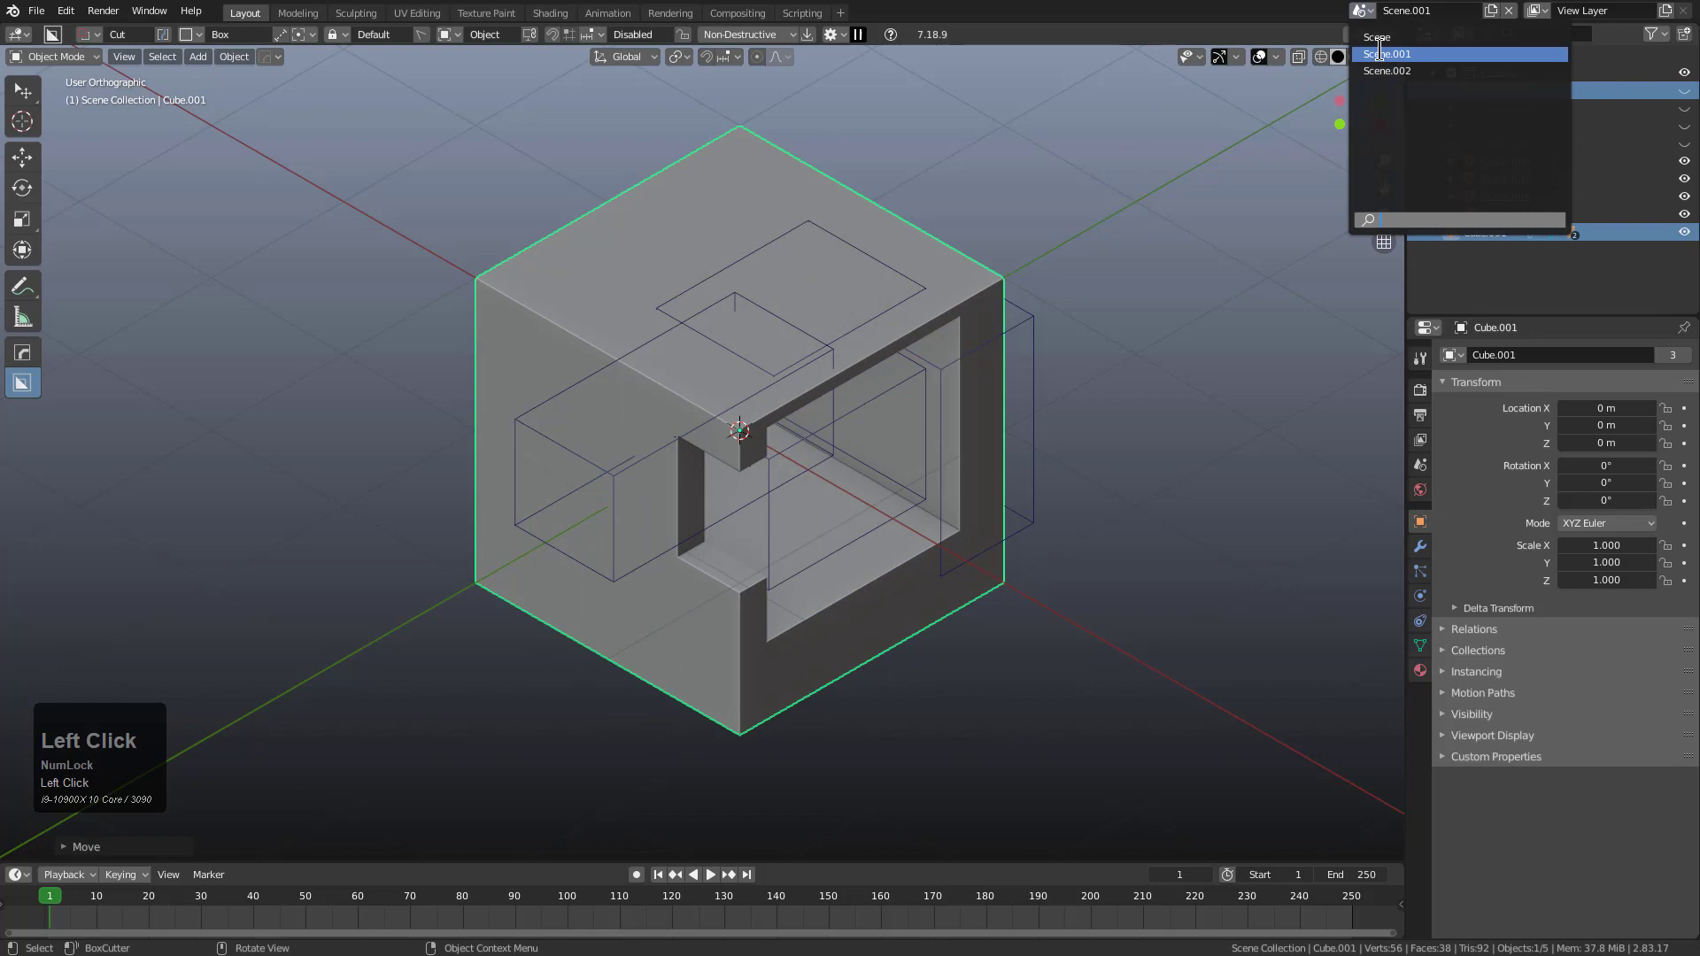
click(1382, 37)
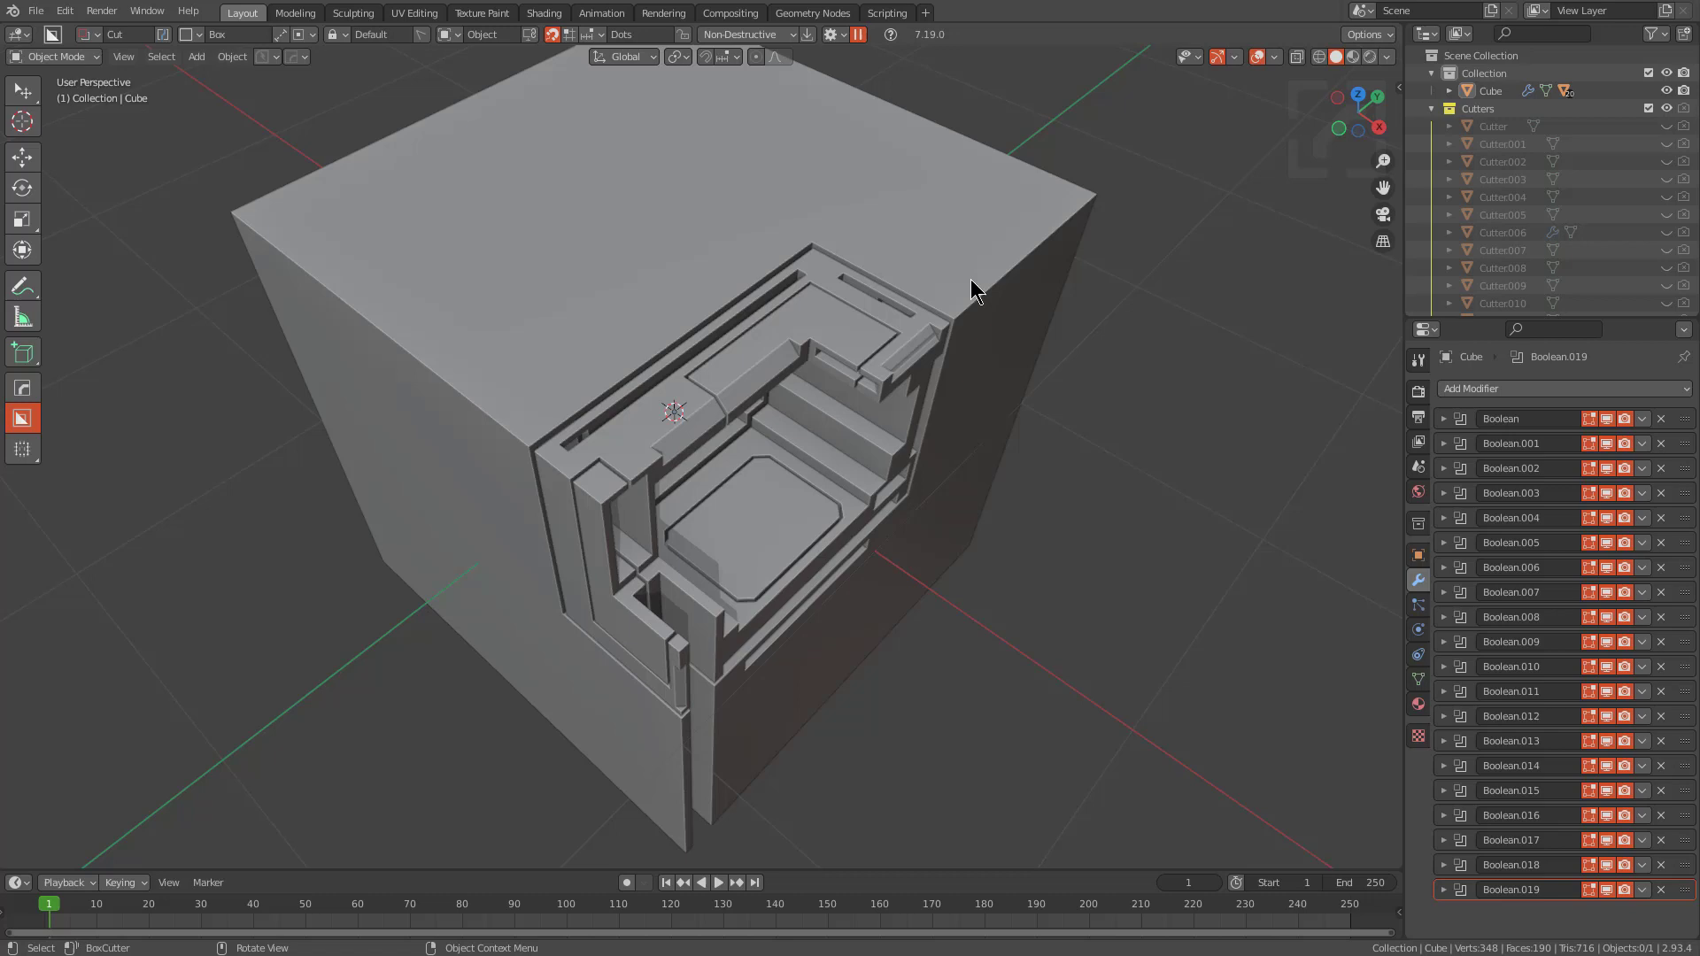
Step: Mirror the cut cube across X with Alt+X, then collapse the new Hops_Mirror panel
click(889, 345)
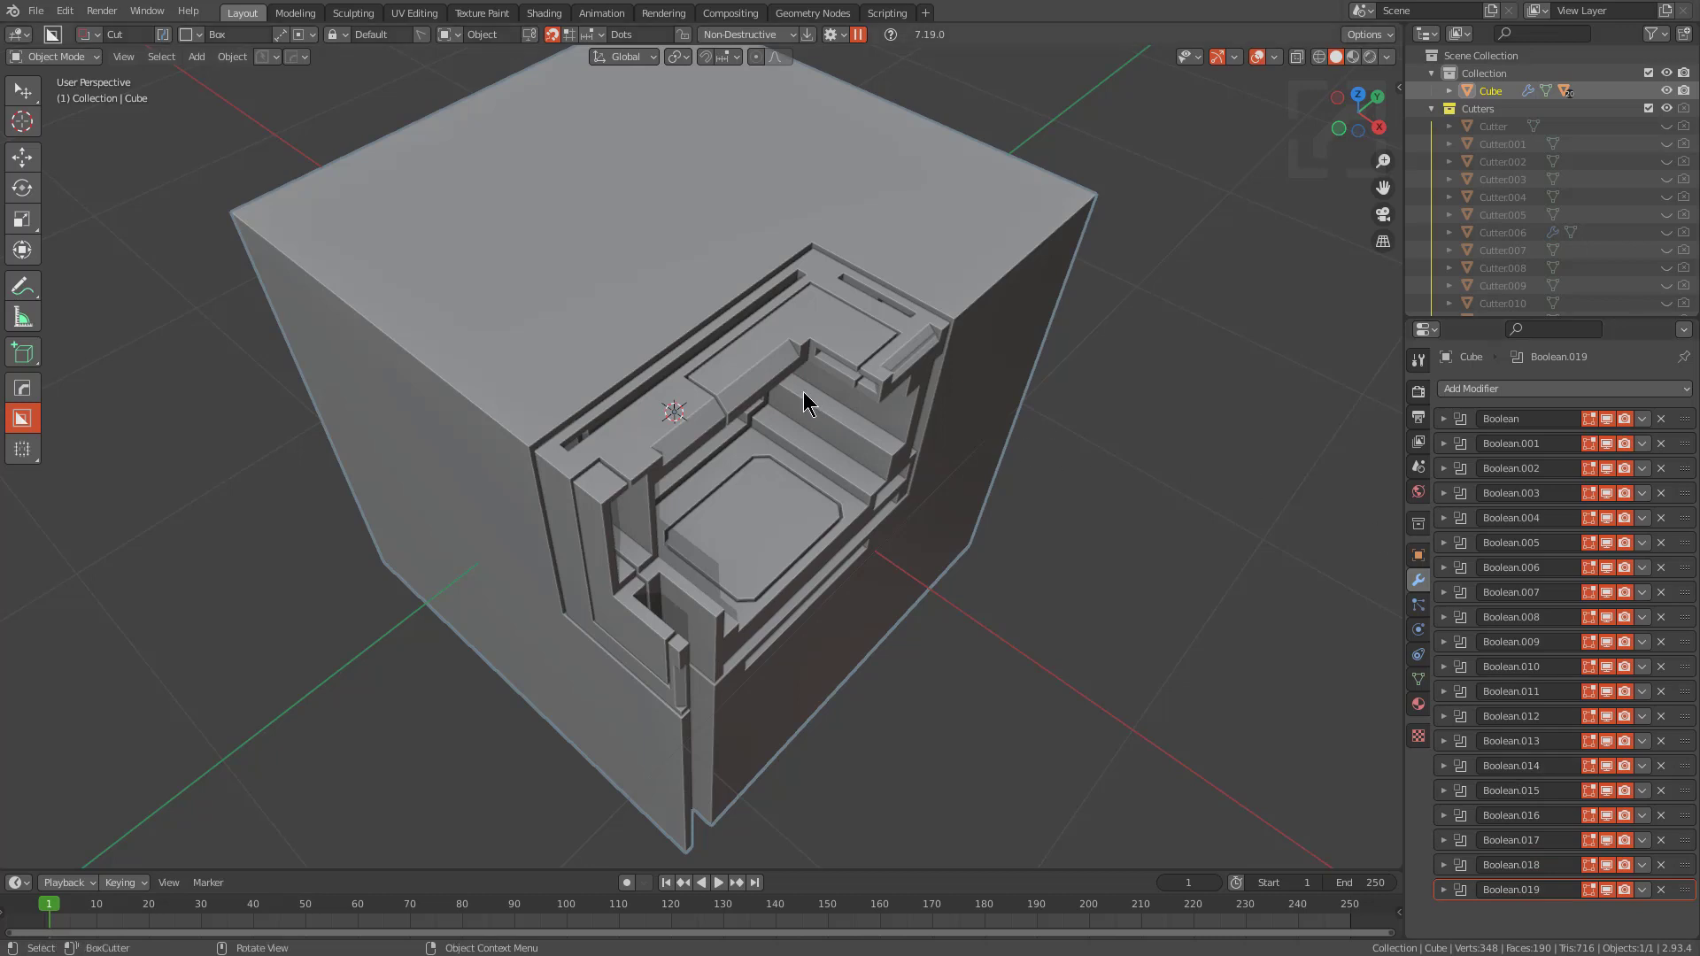
middle_drag(804, 392, 832, 370)
key(alt+x)
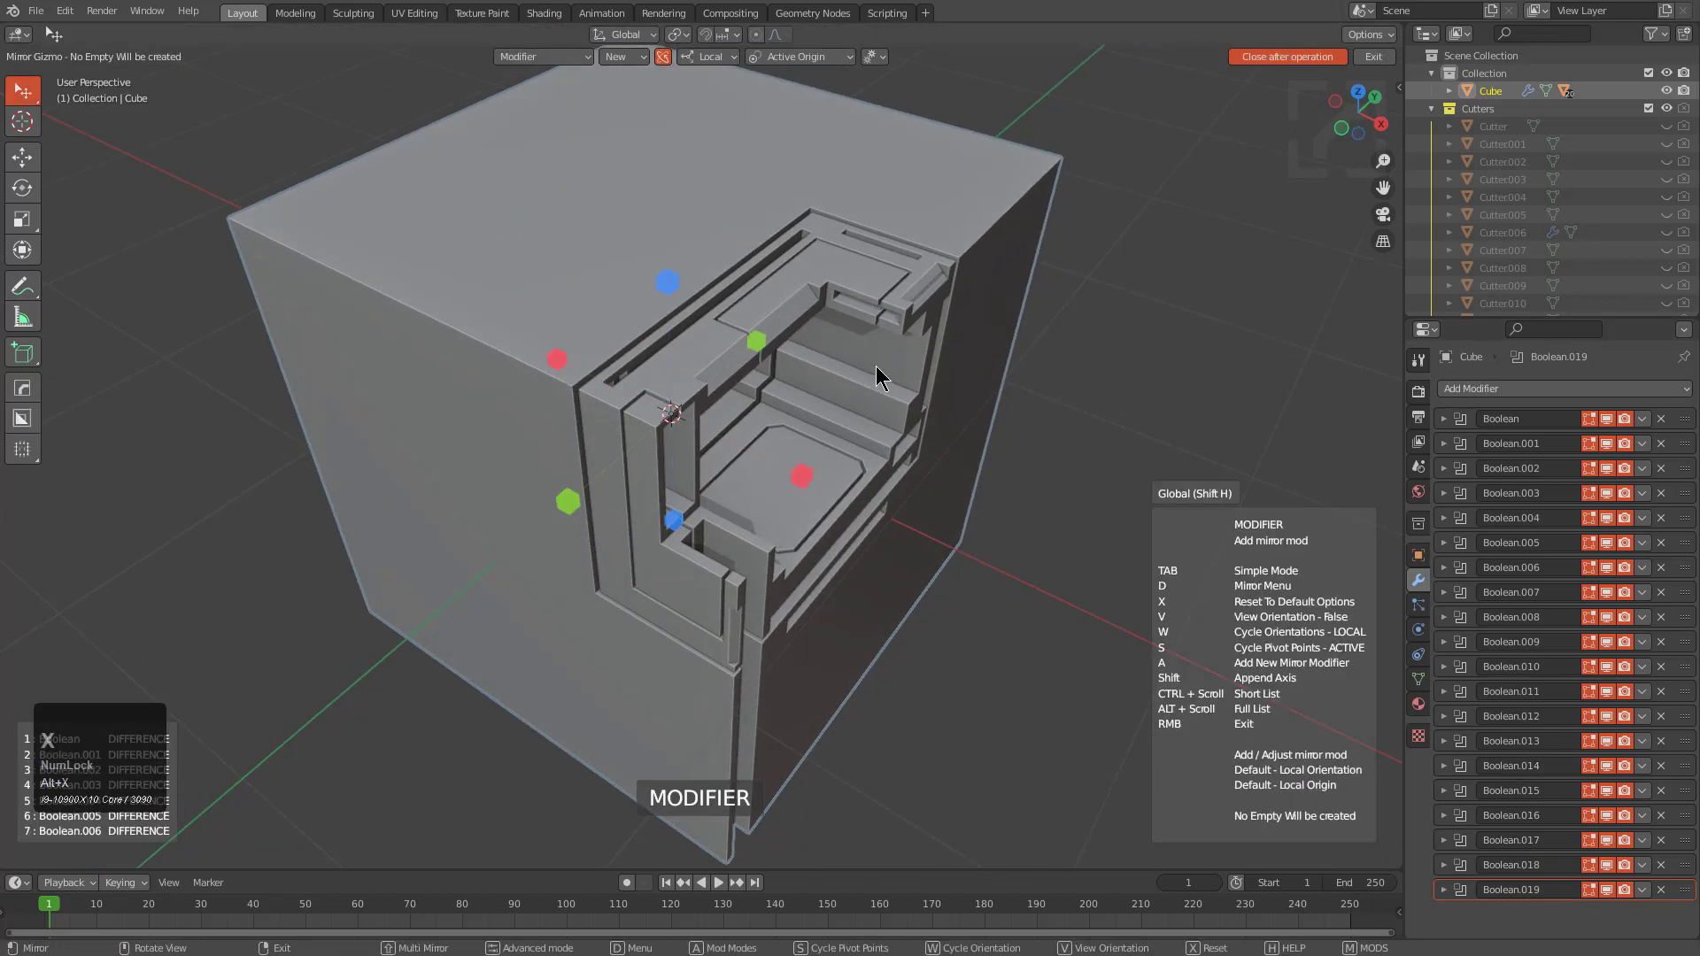
click(804, 492)
scroll(1503, 708, down, 5)
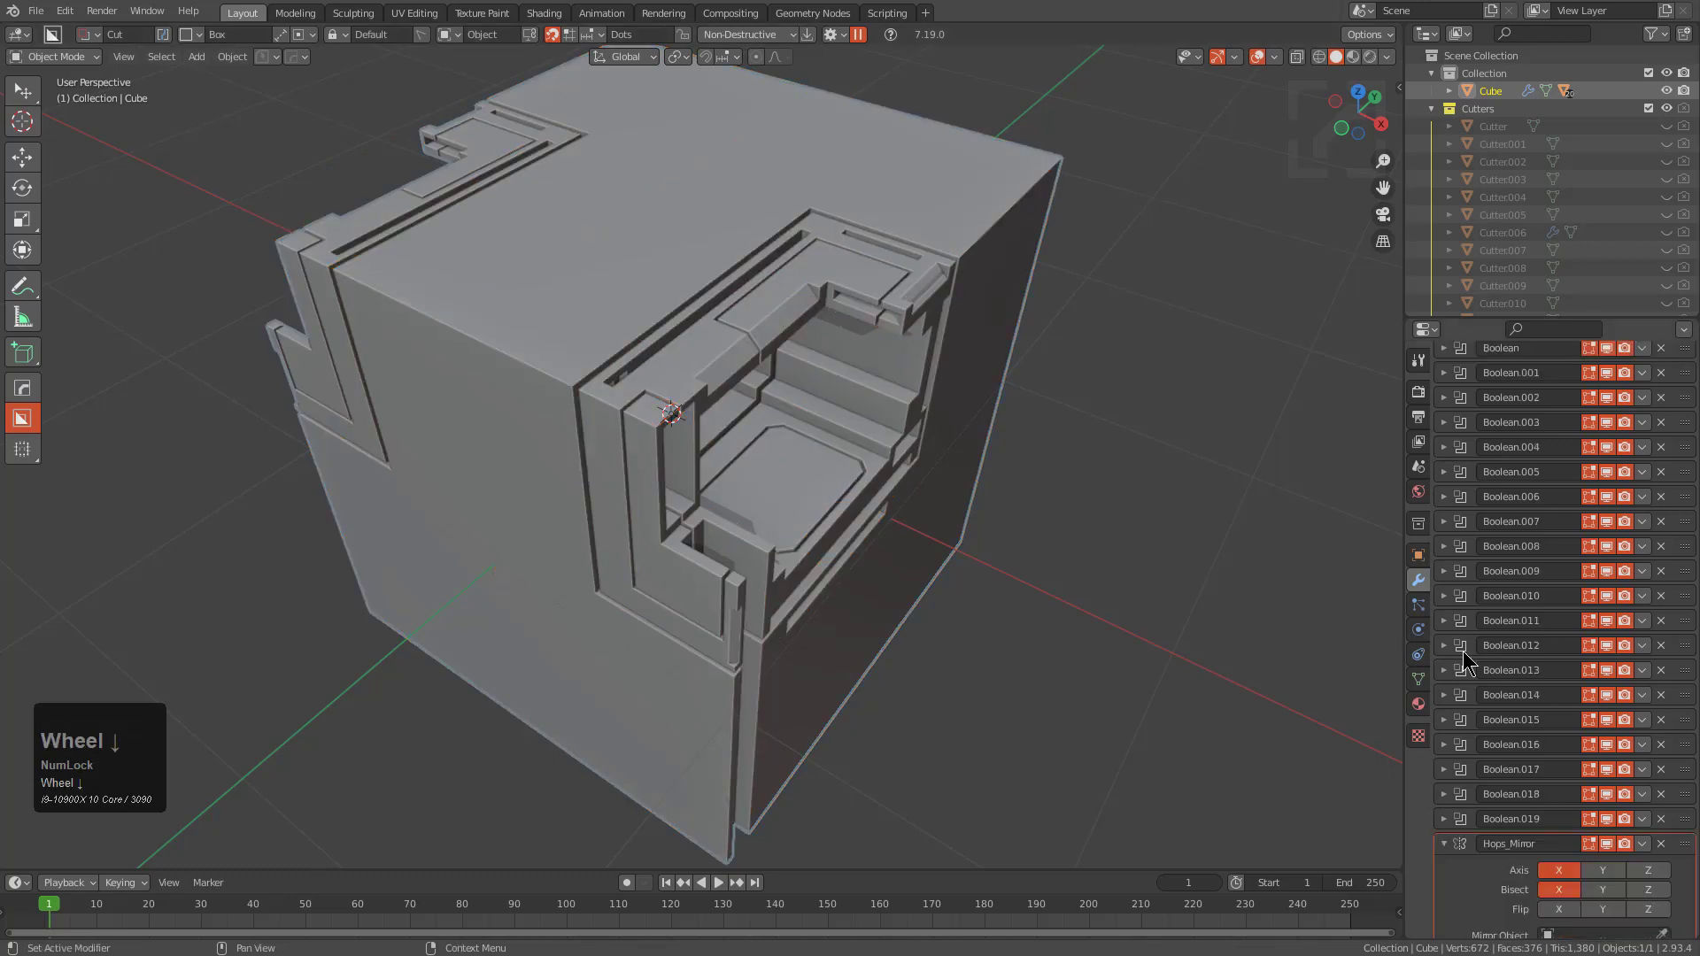
click(1447, 775)
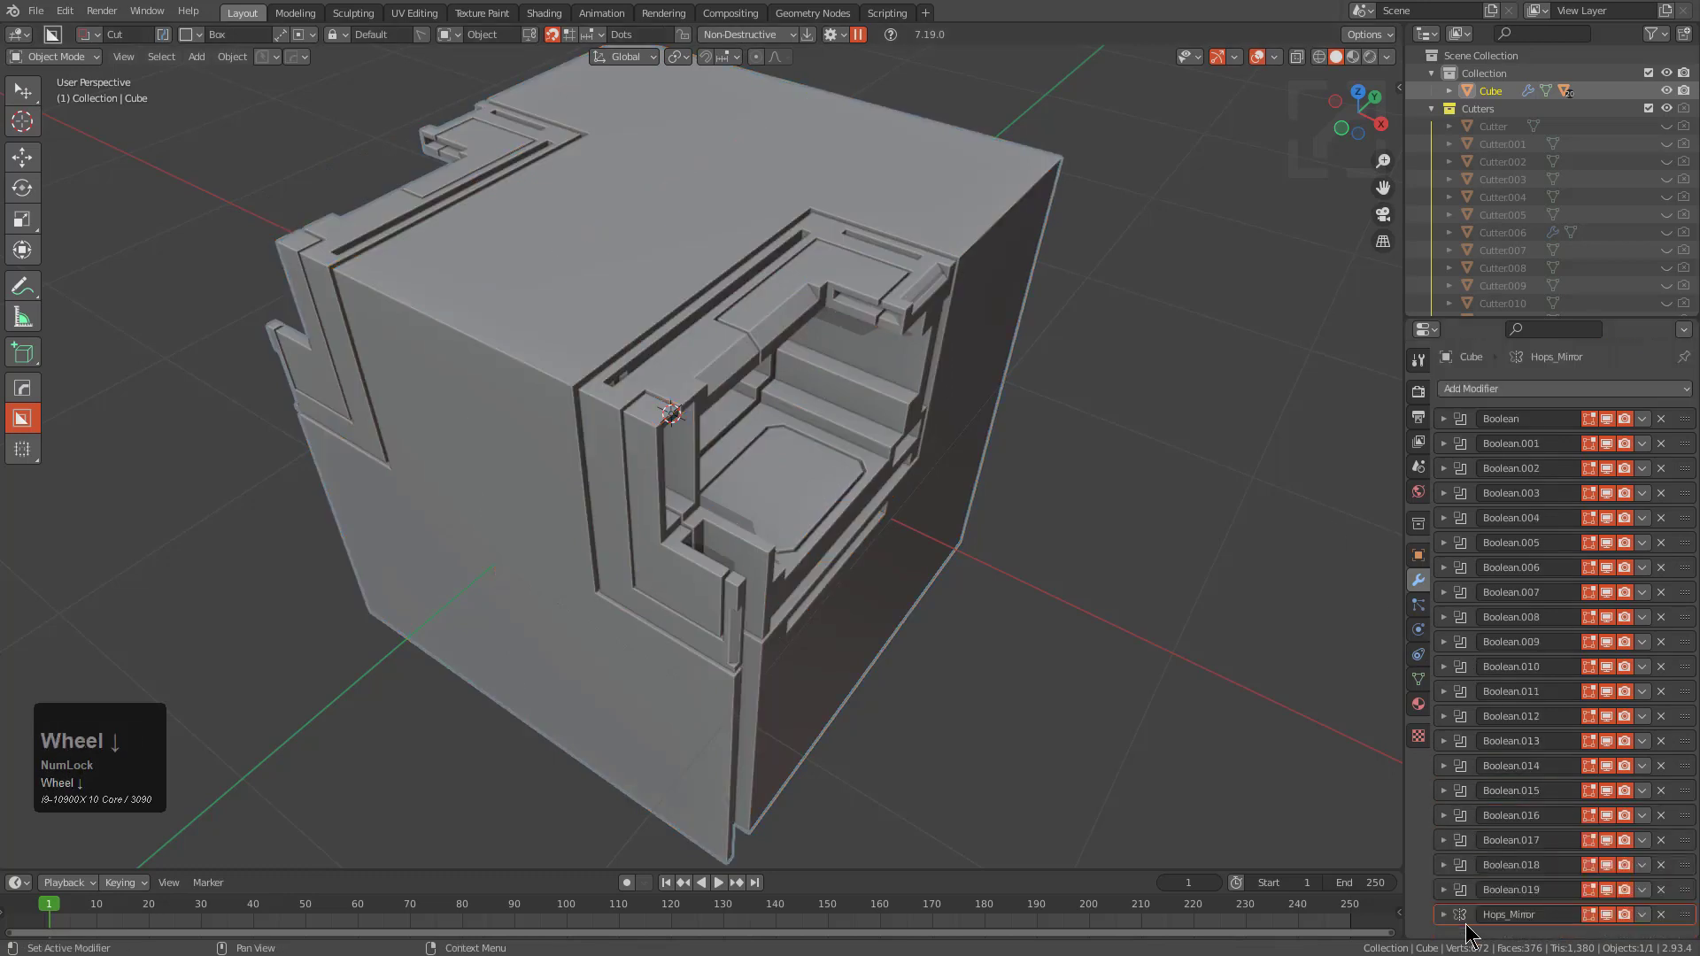
Step: With Sort Modifiers on, box-cut a recess into the cube's top as Boolean.020, then start renaming Hops_Mirror
click(836, 35)
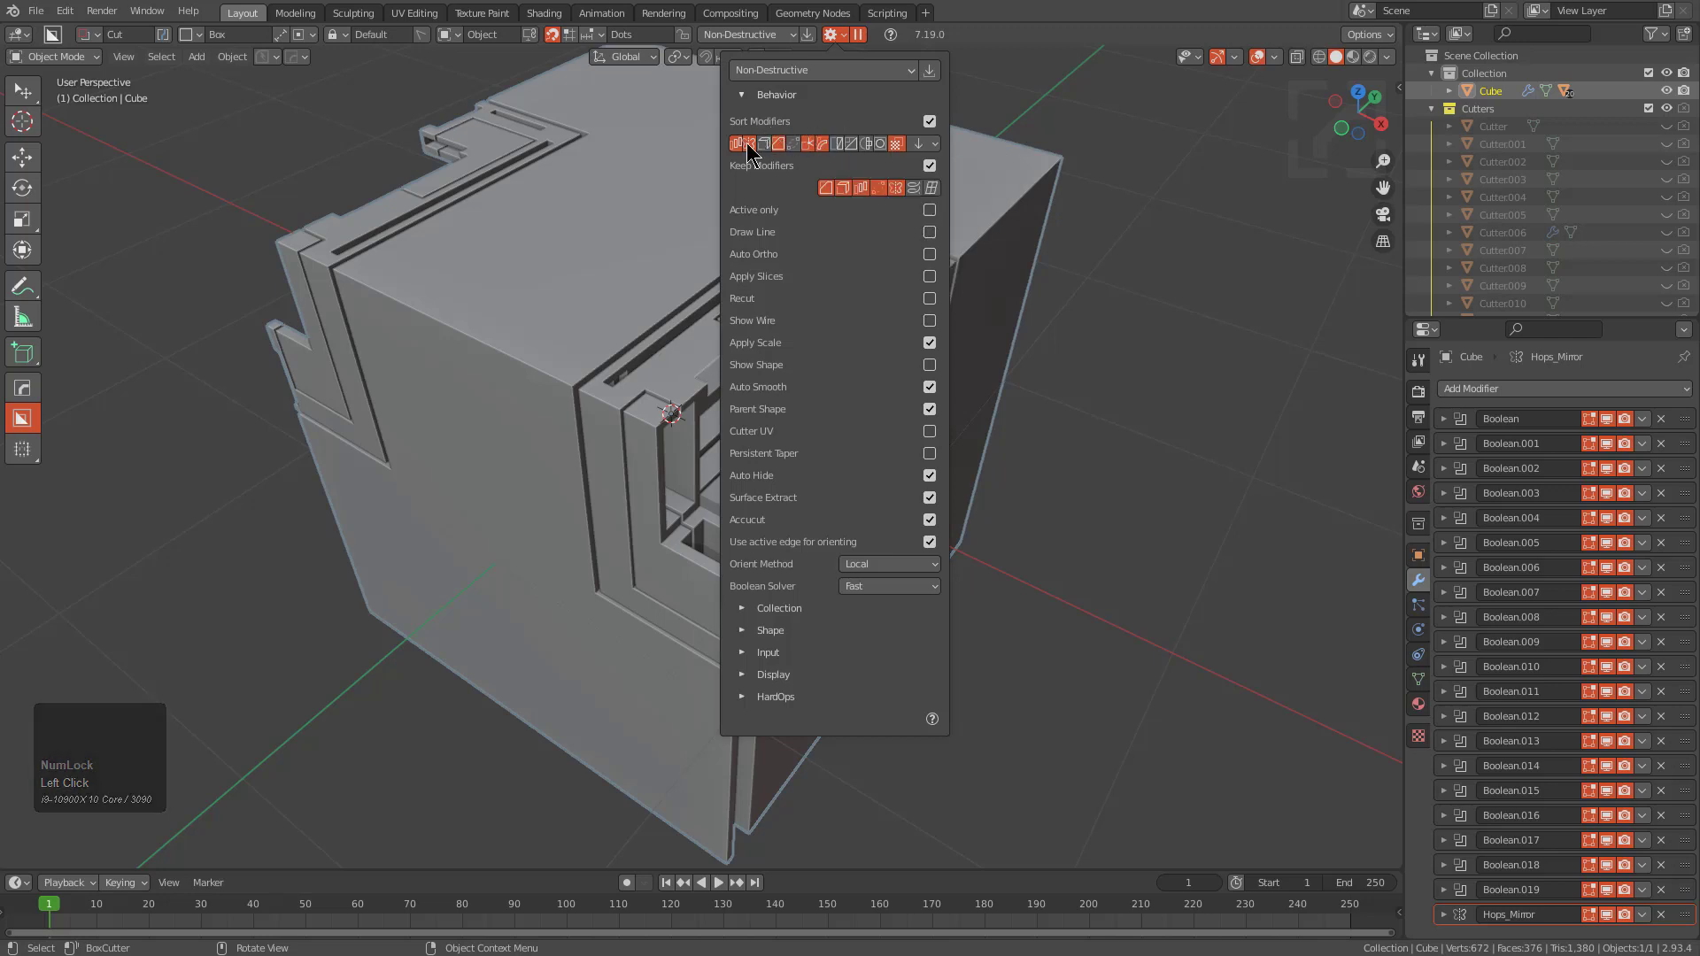
drag(836, 196, 990, 205)
drag(991, 263, 991, 269)
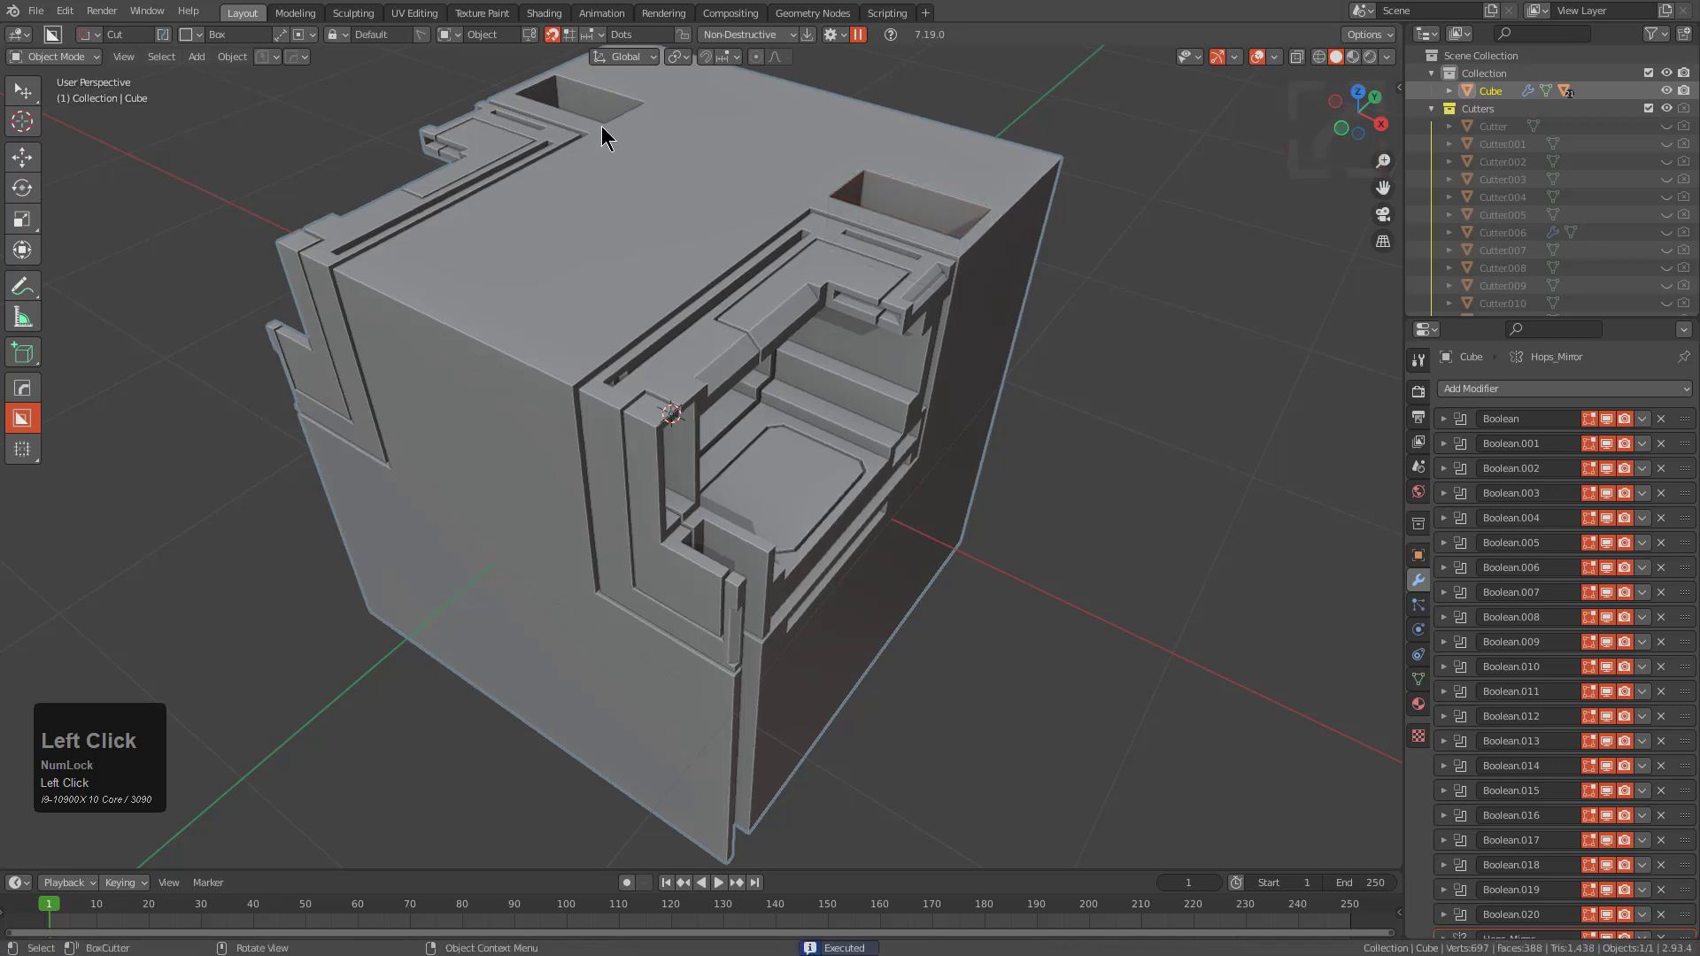
scroll(1530, 894, down, 1)
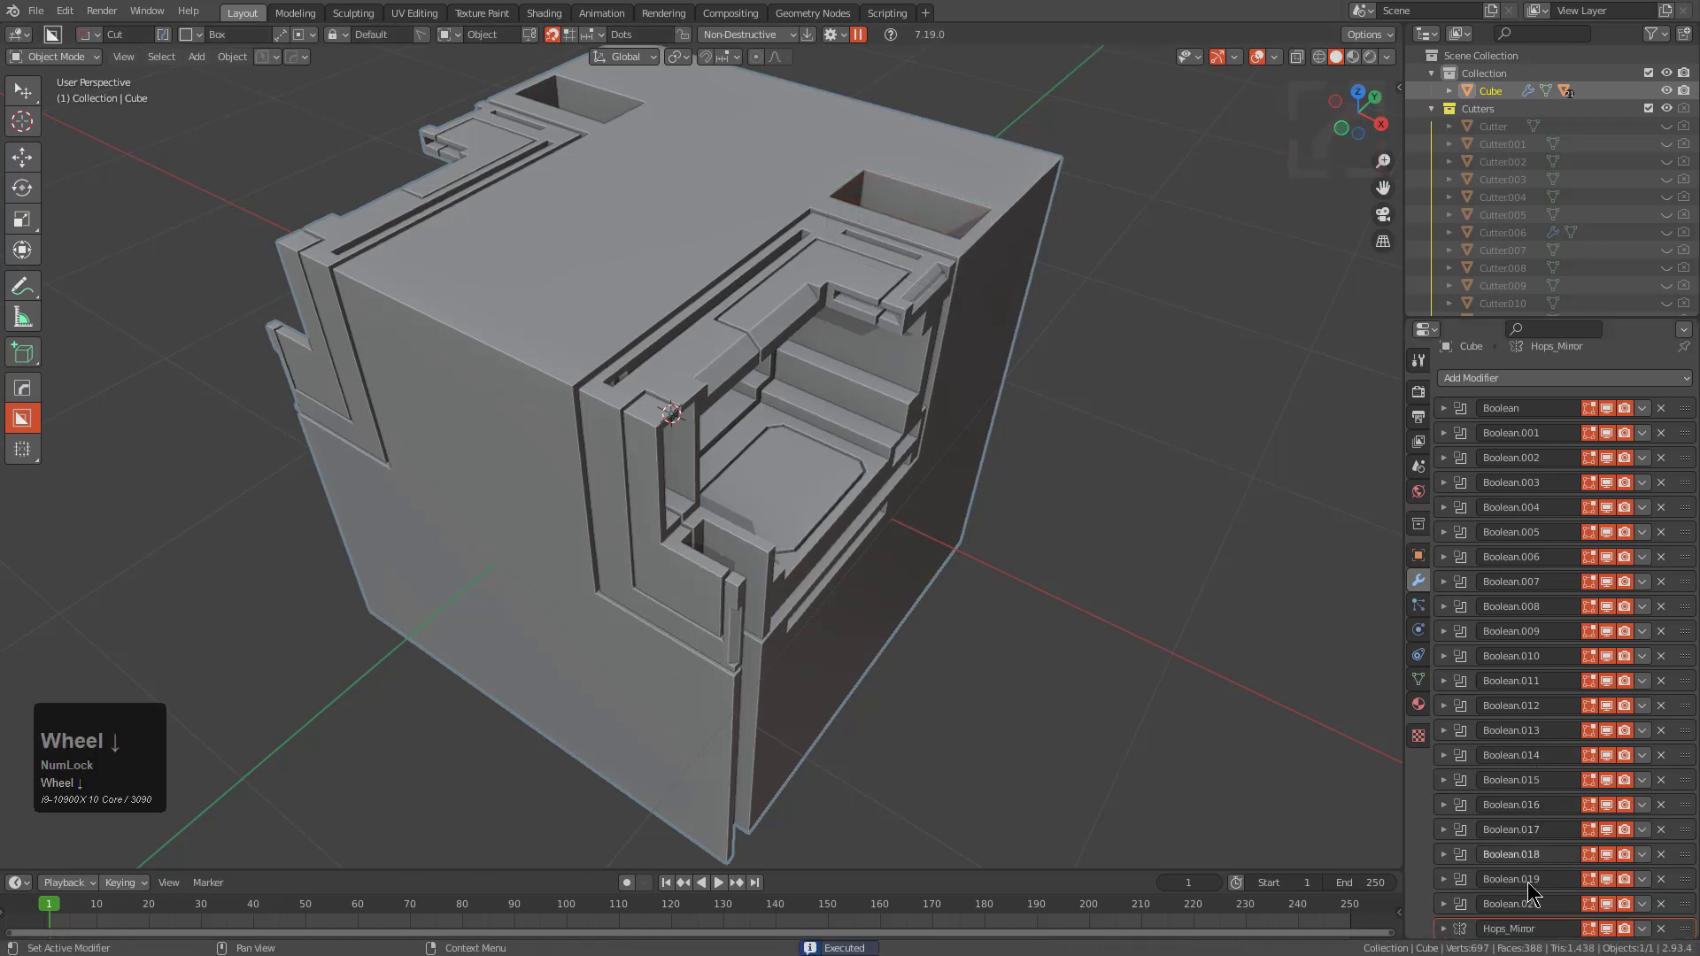
click(1494, 930)
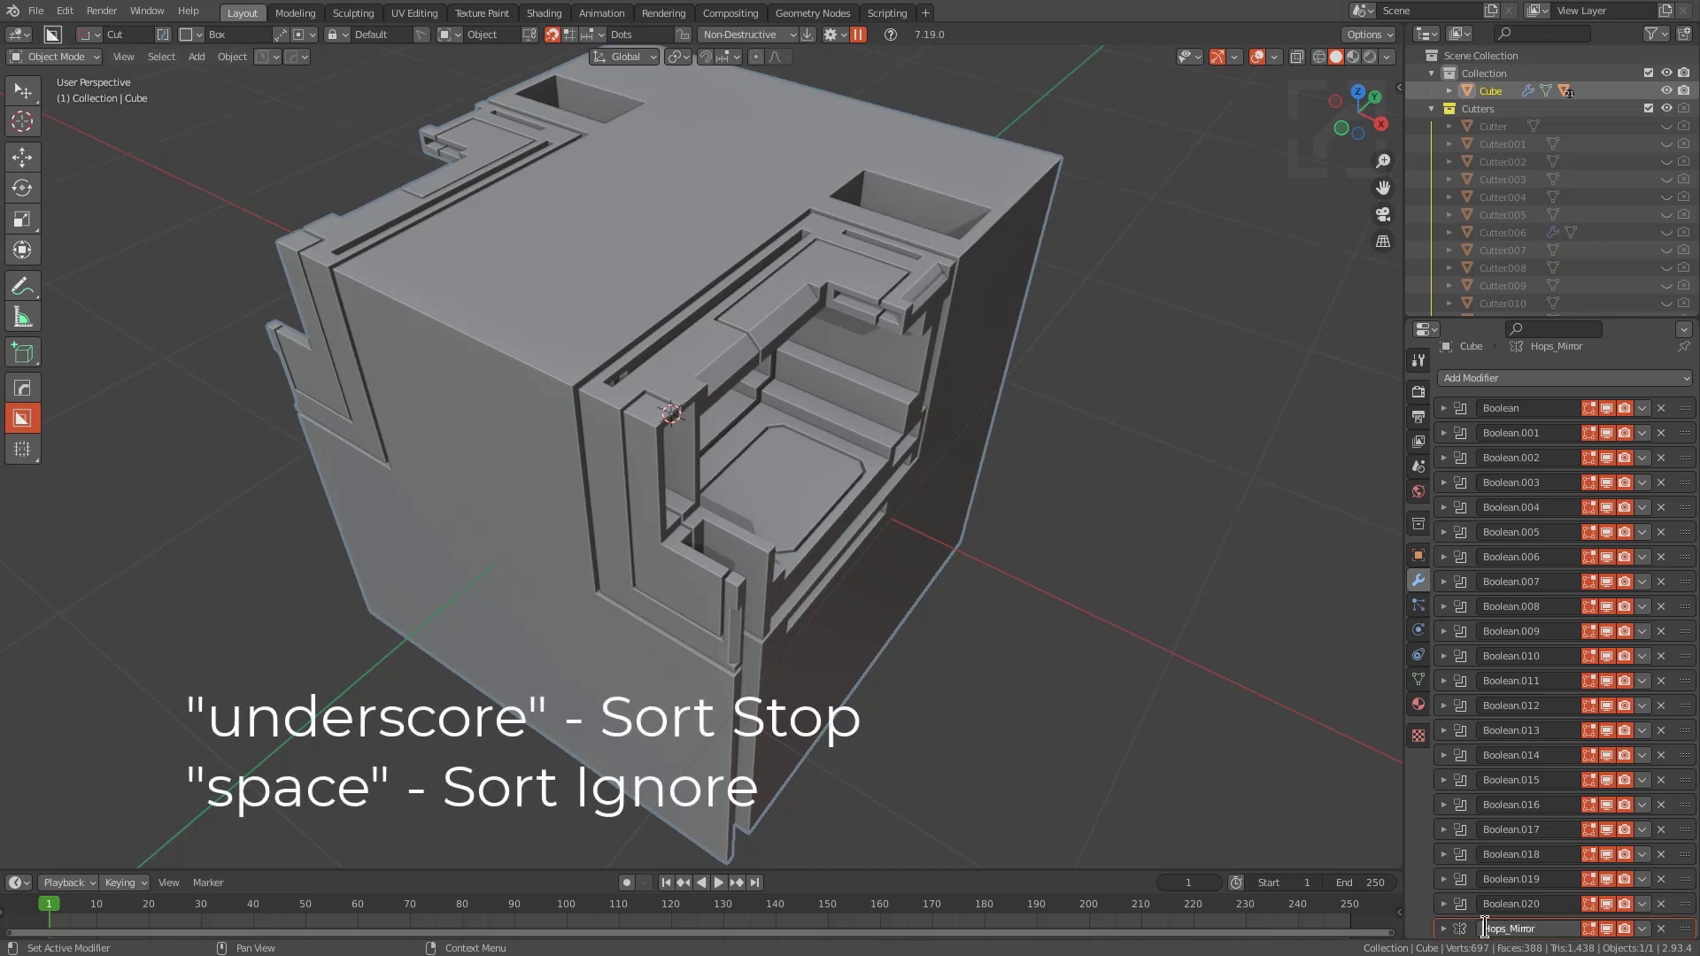
Step: Confirm the modifier name and box-cut into the top-right recess as Boolean.021
key(KP_Enter)
middle_drag(806, 412, 885, 354)
drag(928, 210, 983, 266)
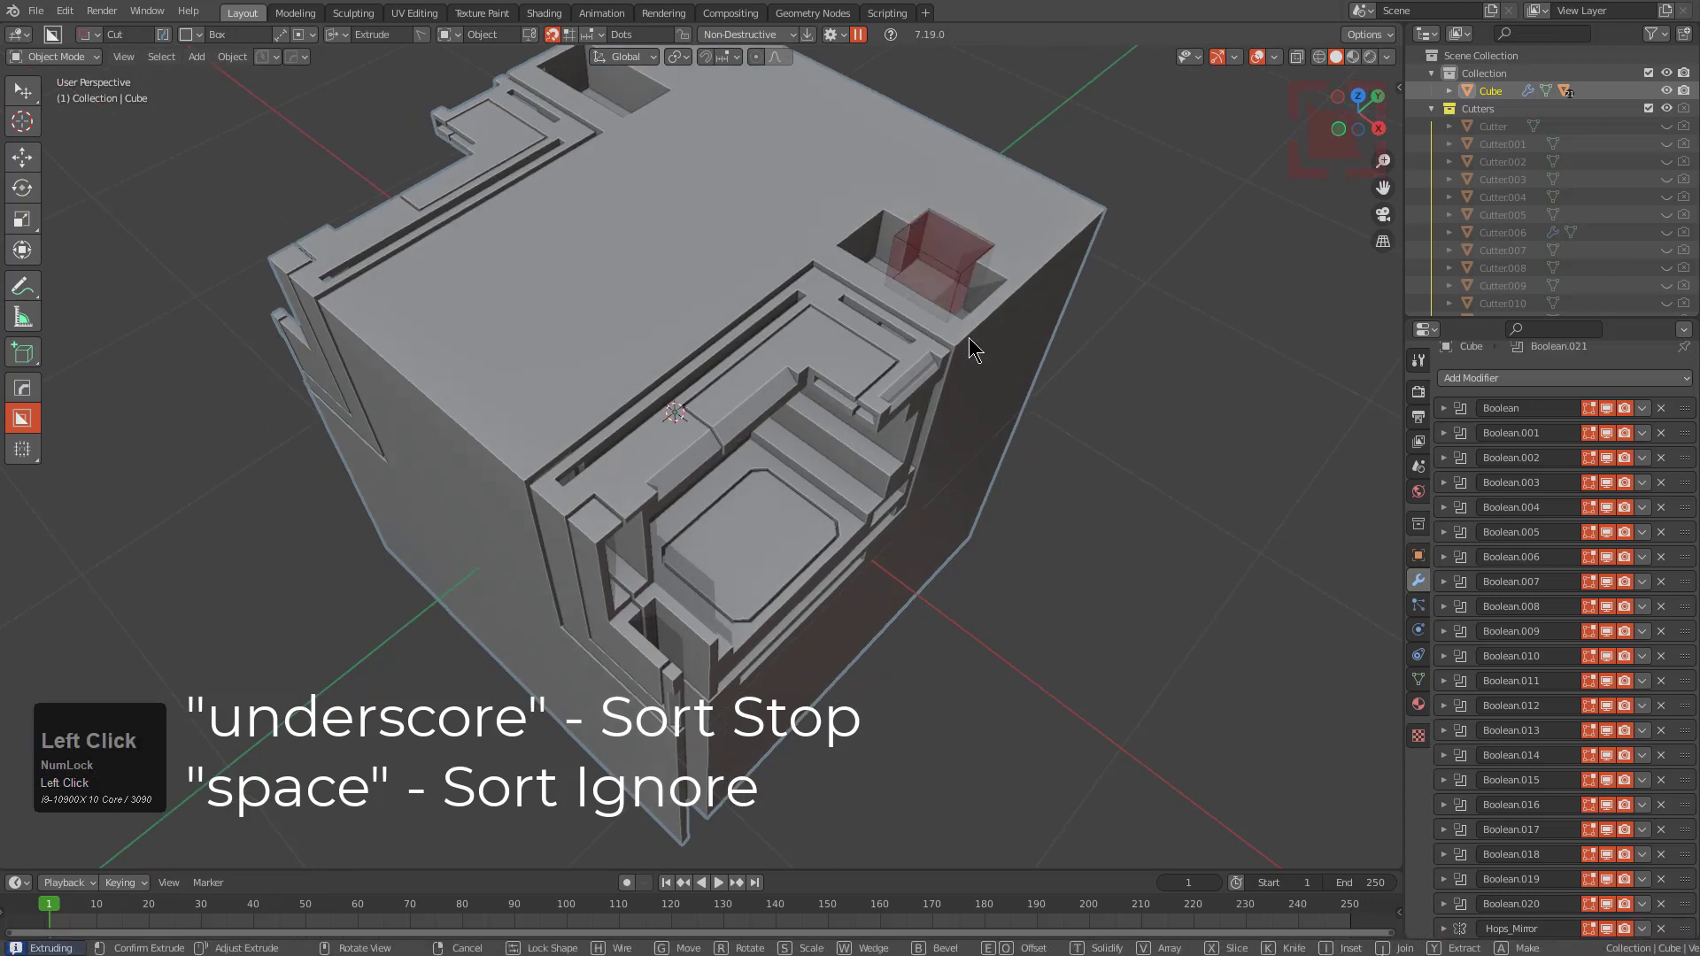
click(974, 348)
Step: Cut a broad stepped recess over the cube's right side, then set the mirror gizmo to add mode
middle_drag(551, 256, 665, 270)
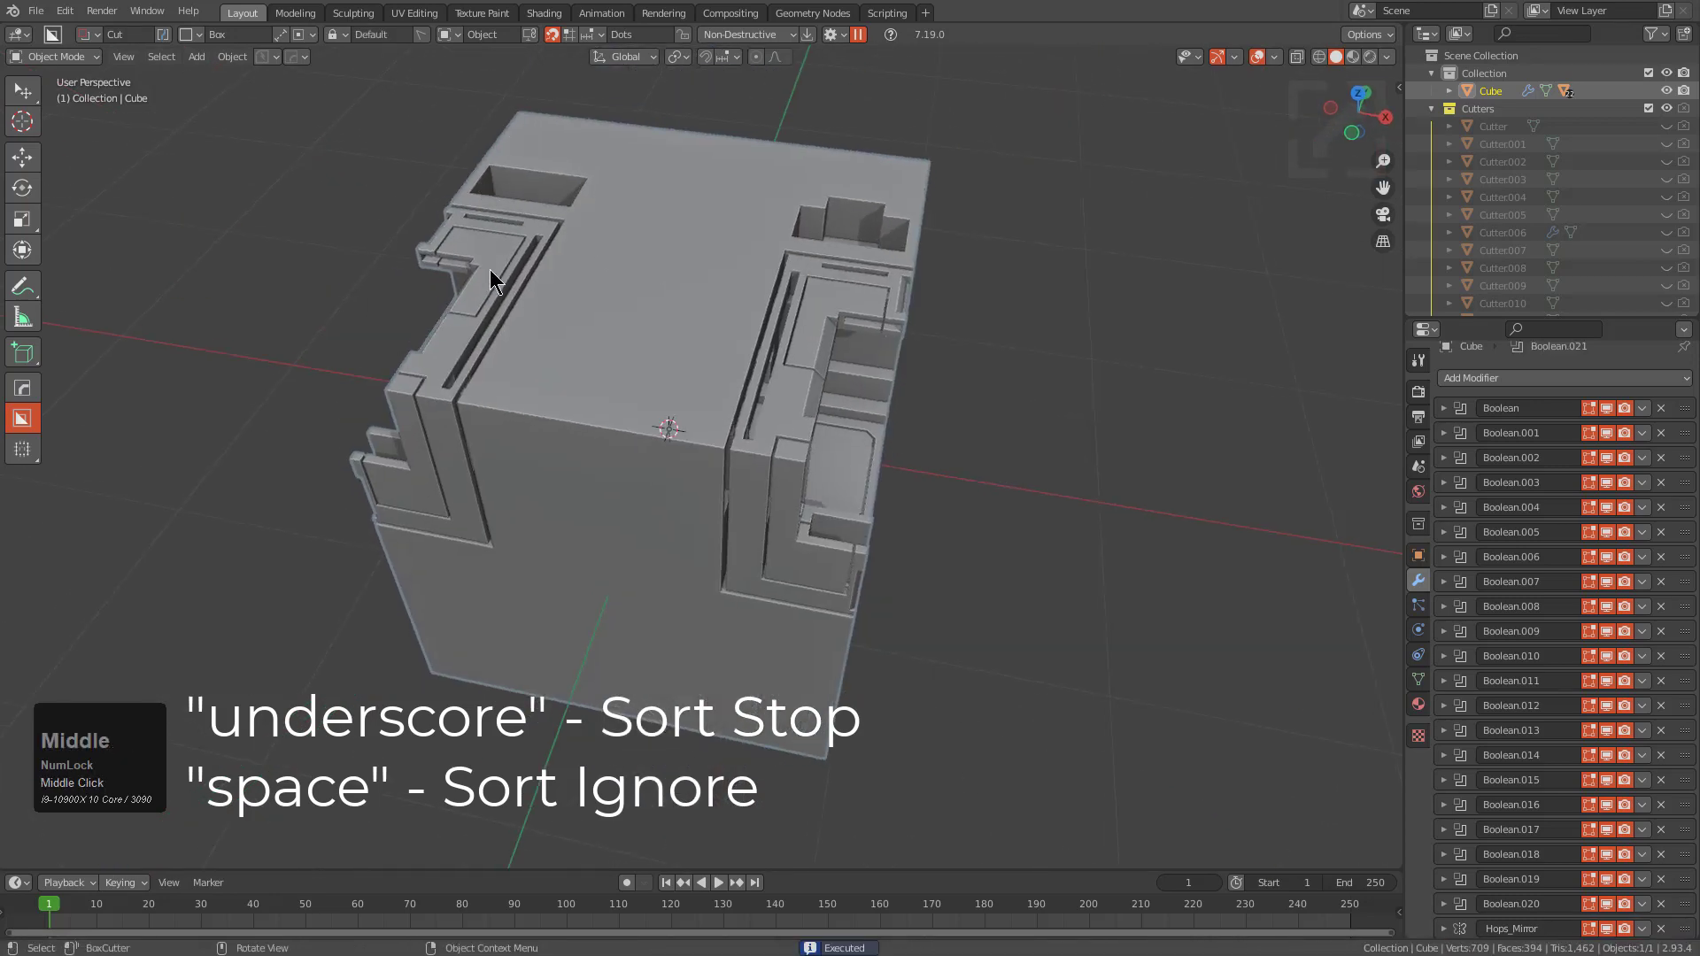
drag(802, 182, 959, 562)
middle_drag(959, 561, 885, 408)
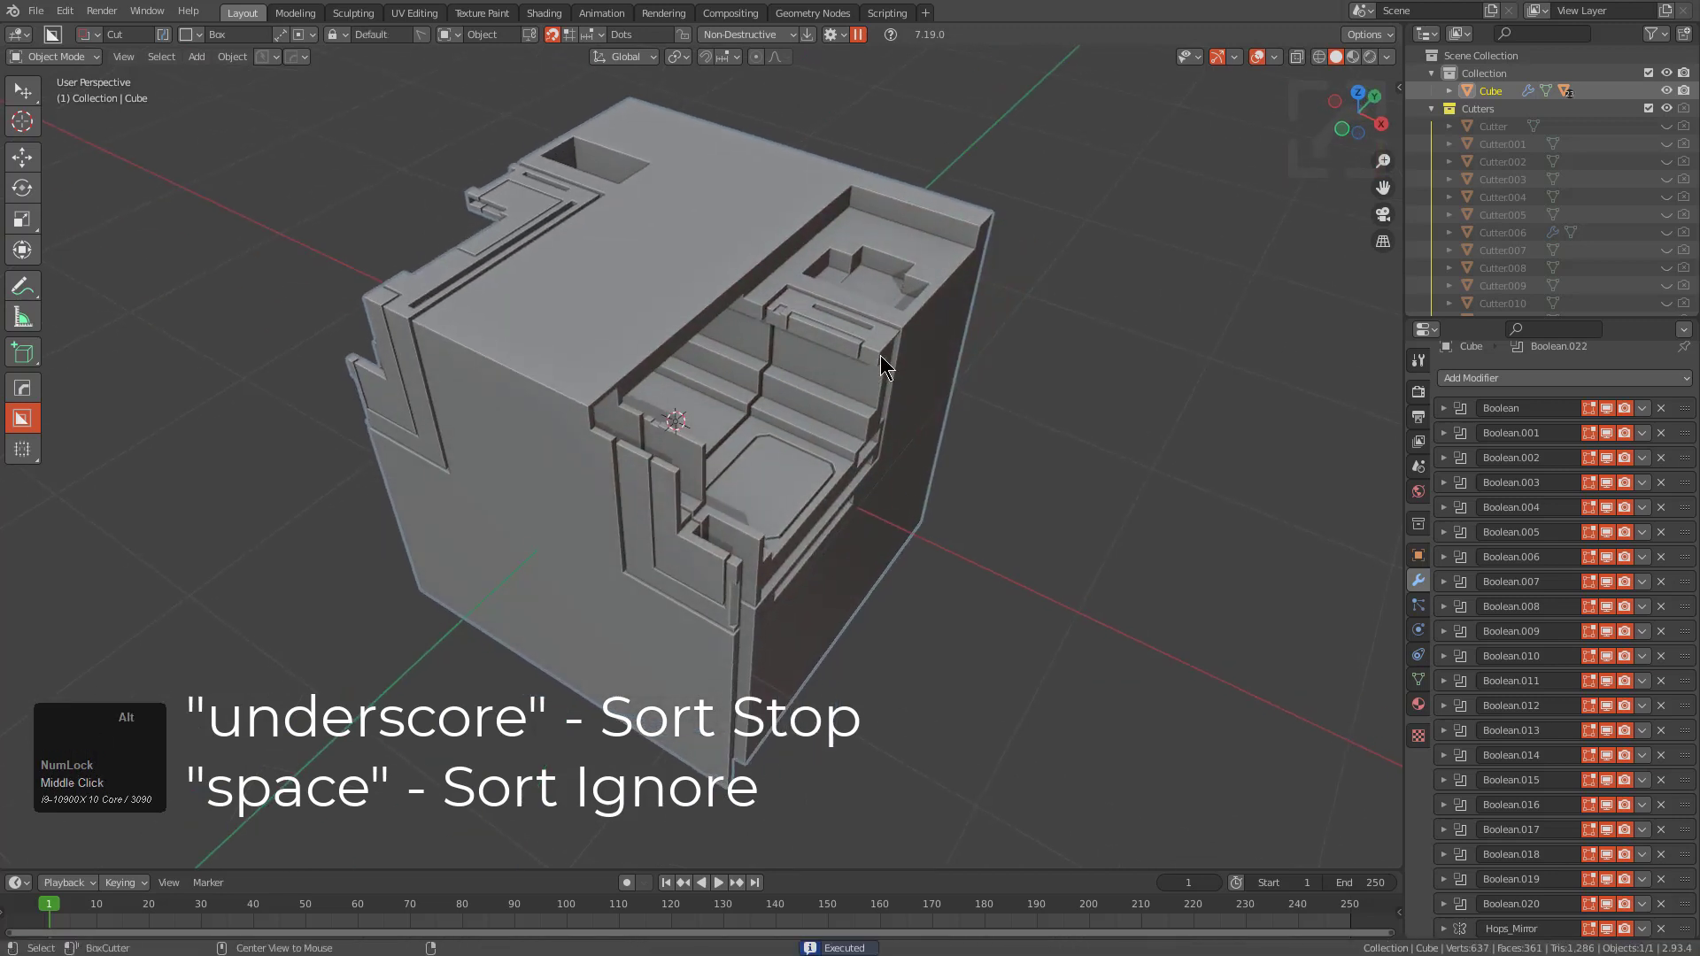
key(alt+x)
key(a)
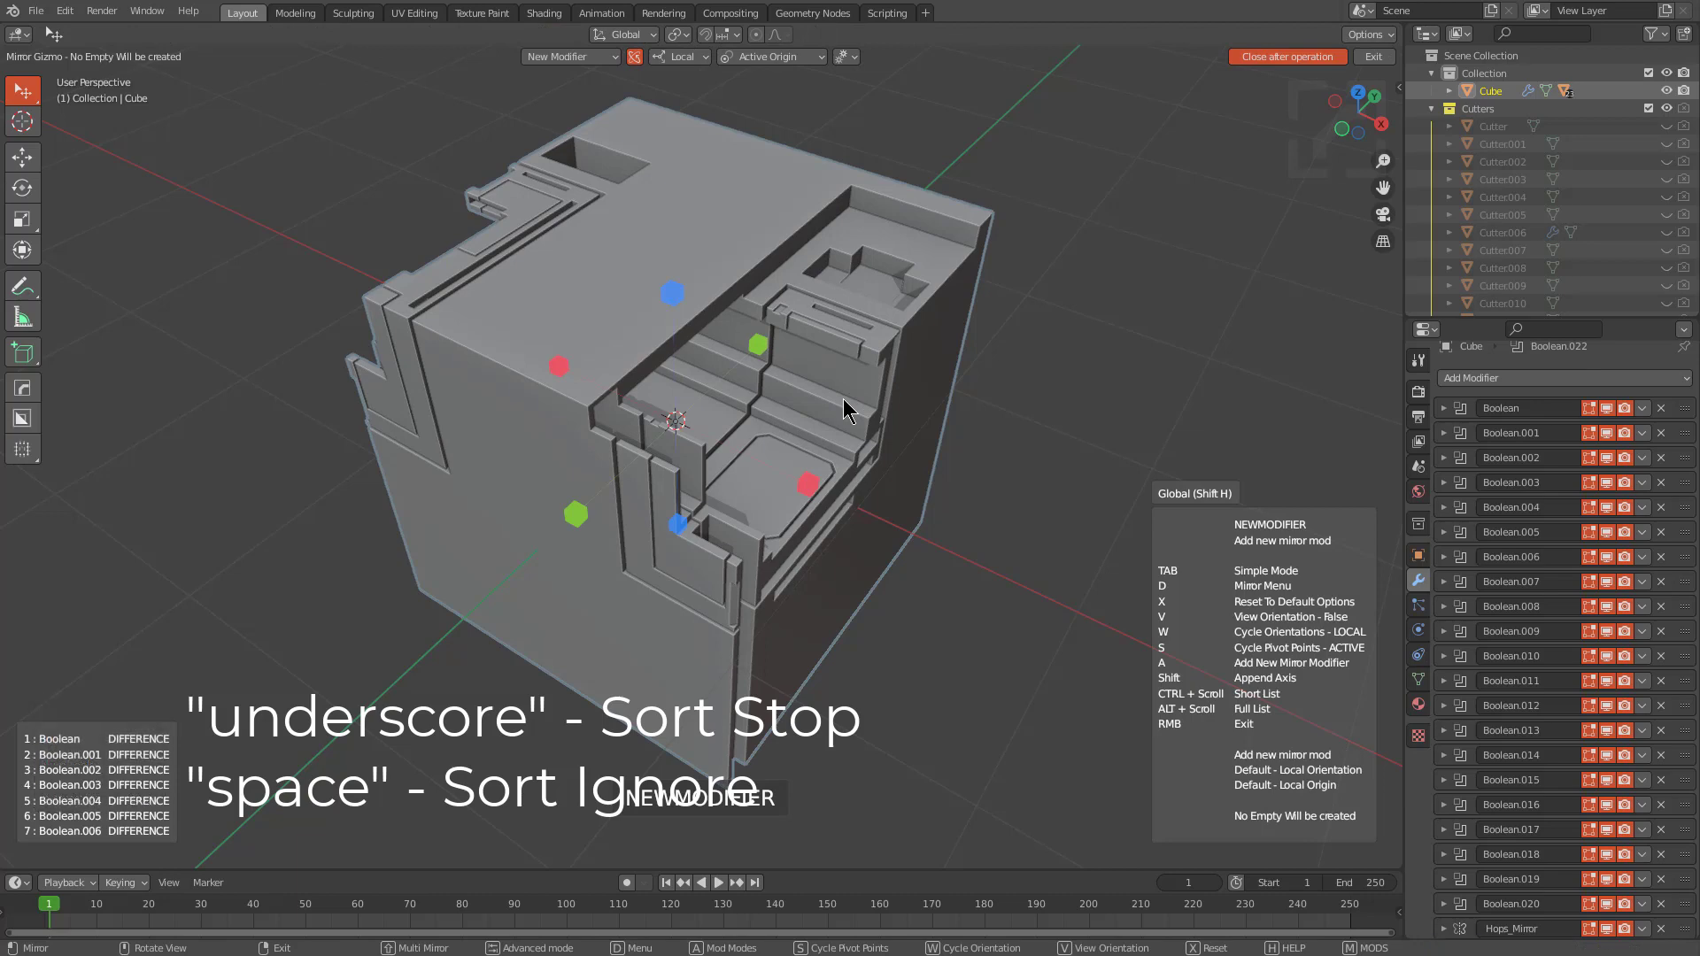
Step: Add a new Hops_Mirror on Z and cut a thin slot along the top edge
click(671, 292)
middle_drag(833, 446, 801, 403)
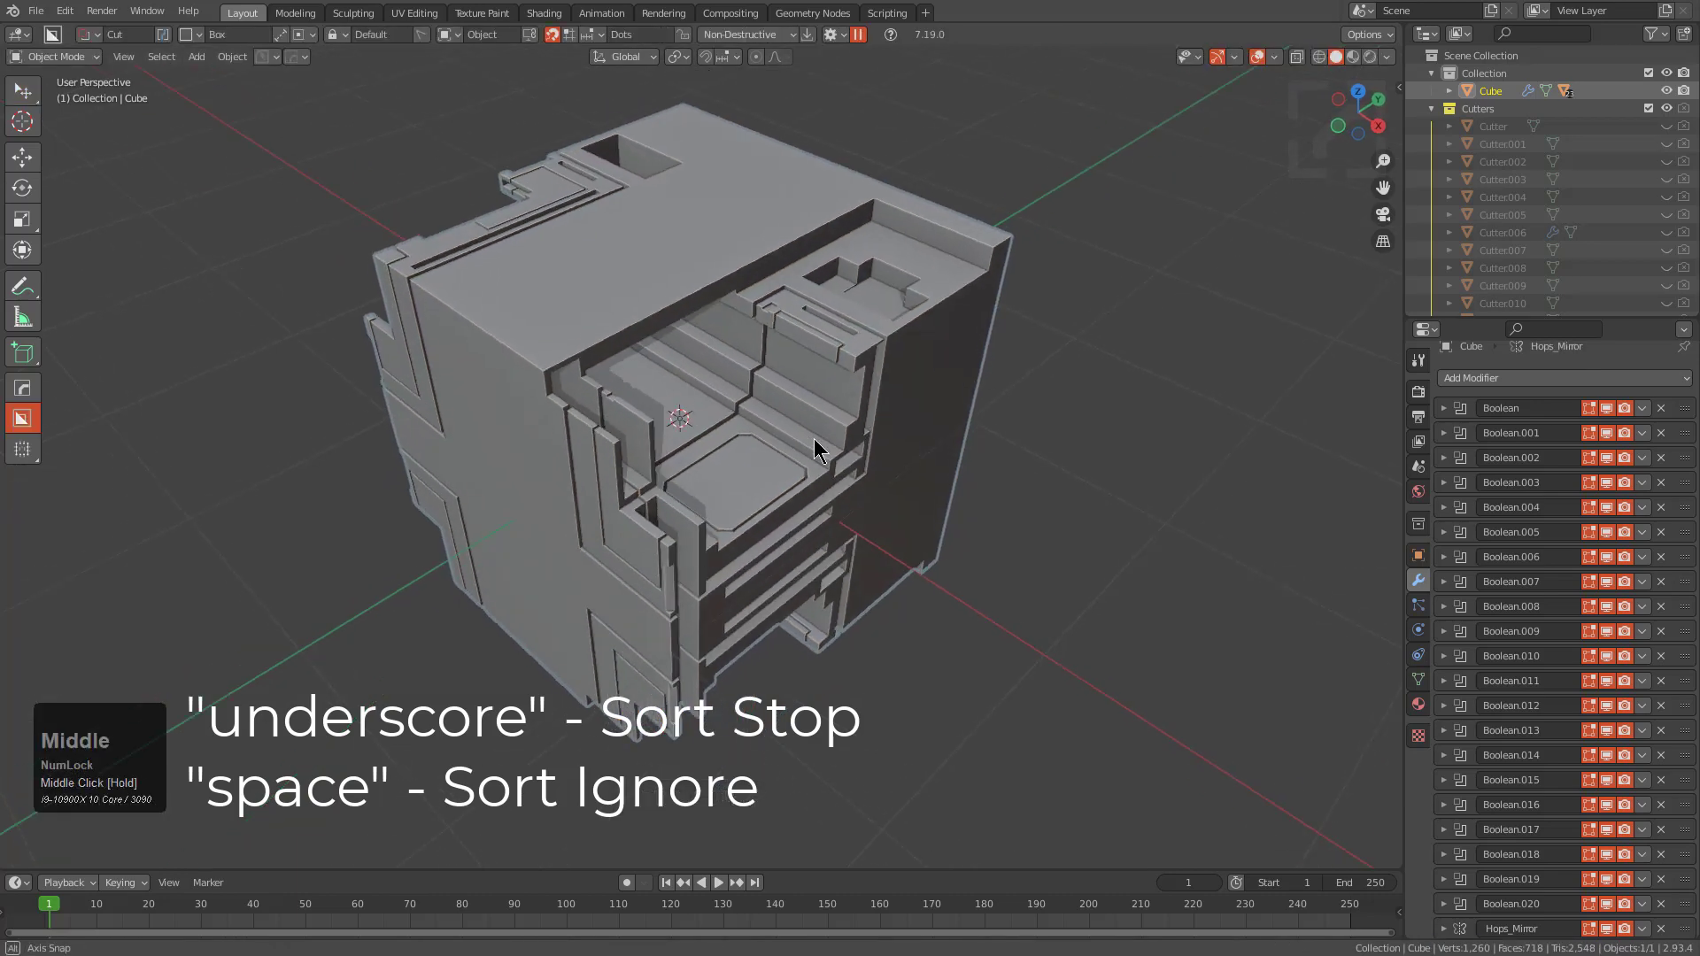
scroll(781, 299, up, 3)
drag(757, 231, 1054, 189)
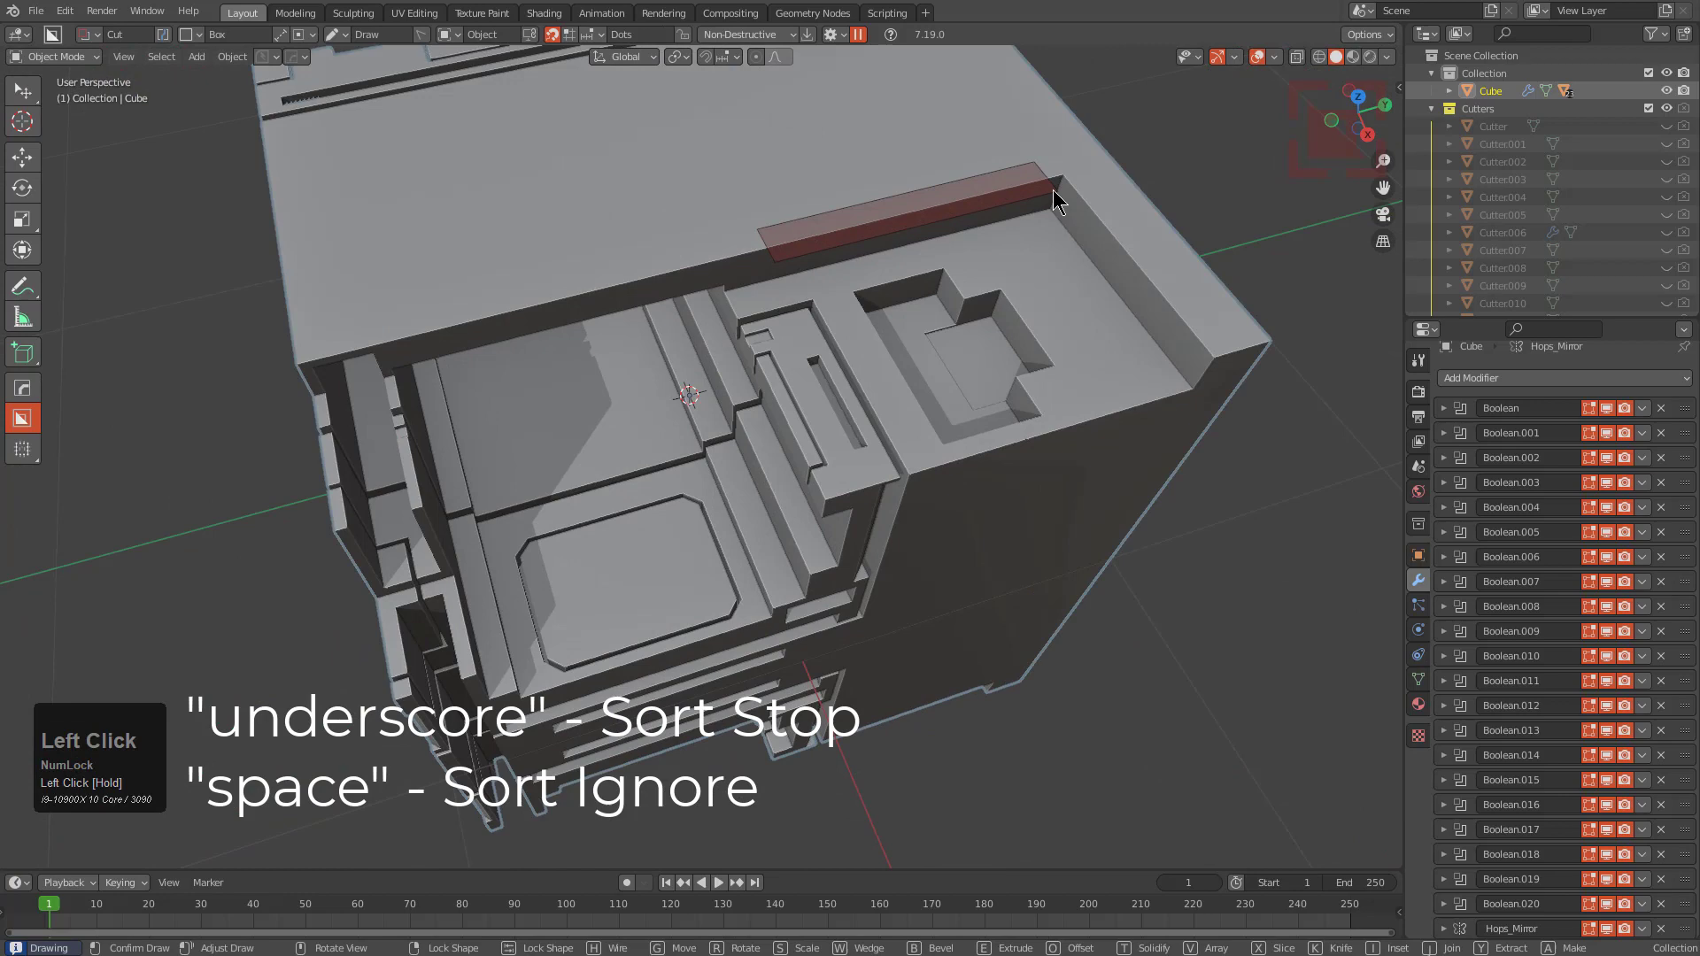
drag(1054, 296, 897, 296)
scroll(896, 296, down, 3)
Step: Cut a second slot into the cube's top face as Boolean.024
middle_drag(896, 296, 789, 258)
scroll(809, 292, down, 2)
scroll(817, 166, up, 3)
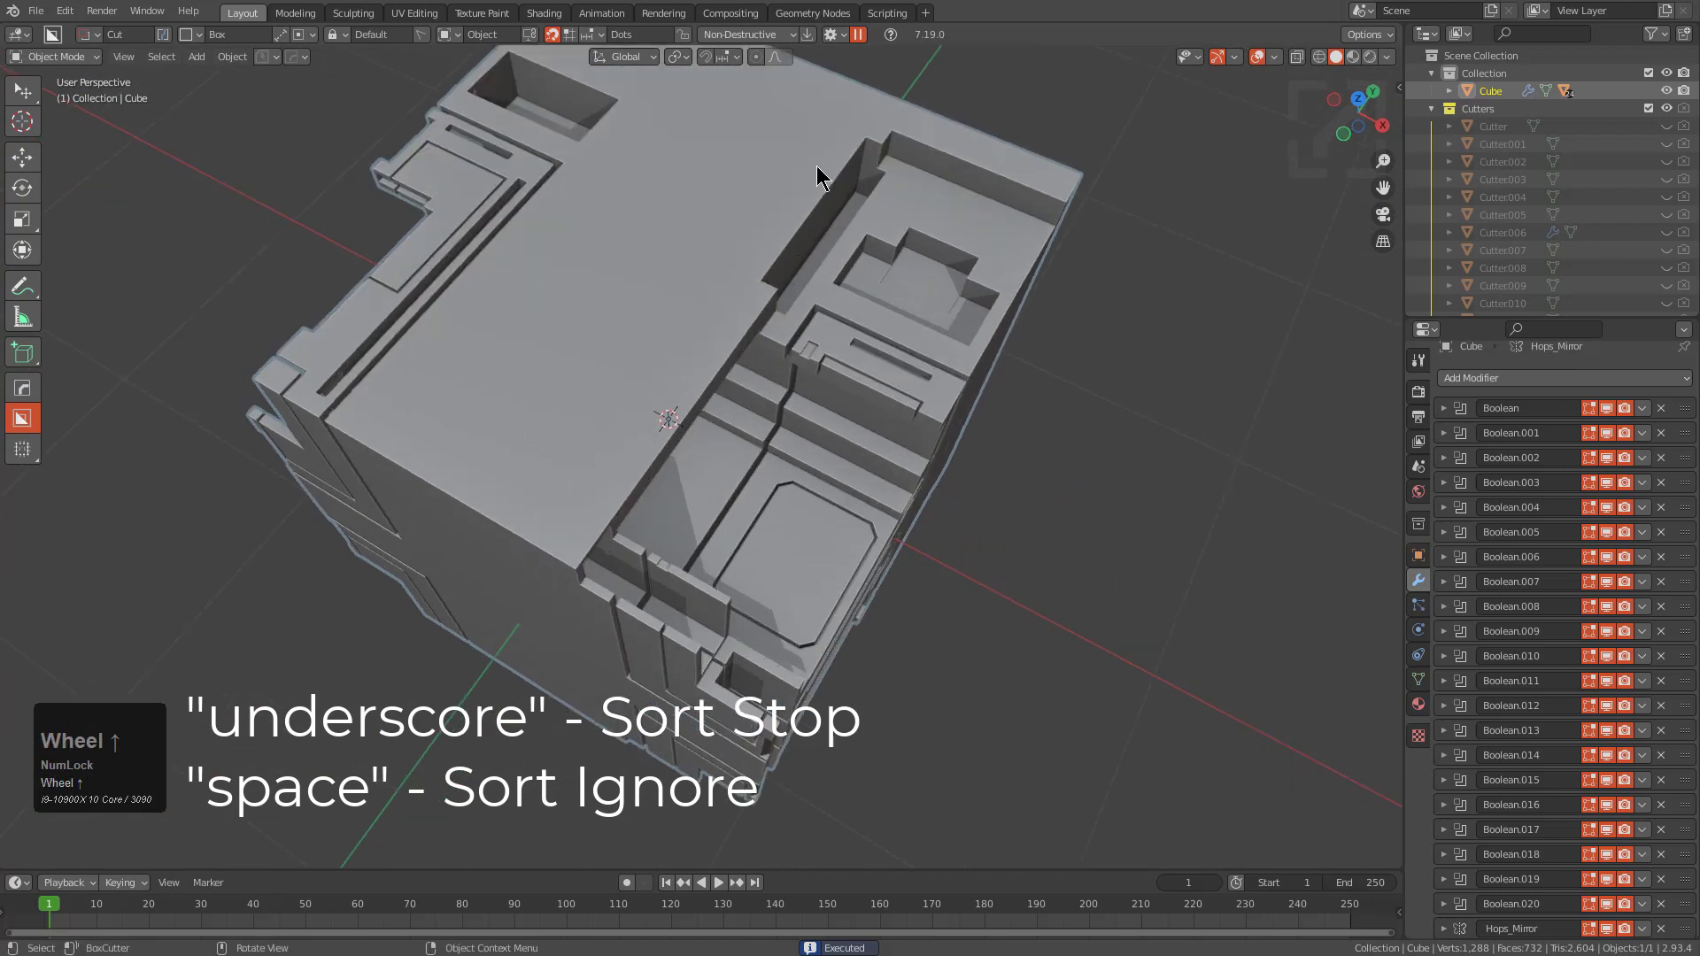
drag(817, 166, 800, 252)
click(1222, 531)
scroll(1572, 671, down, 3)
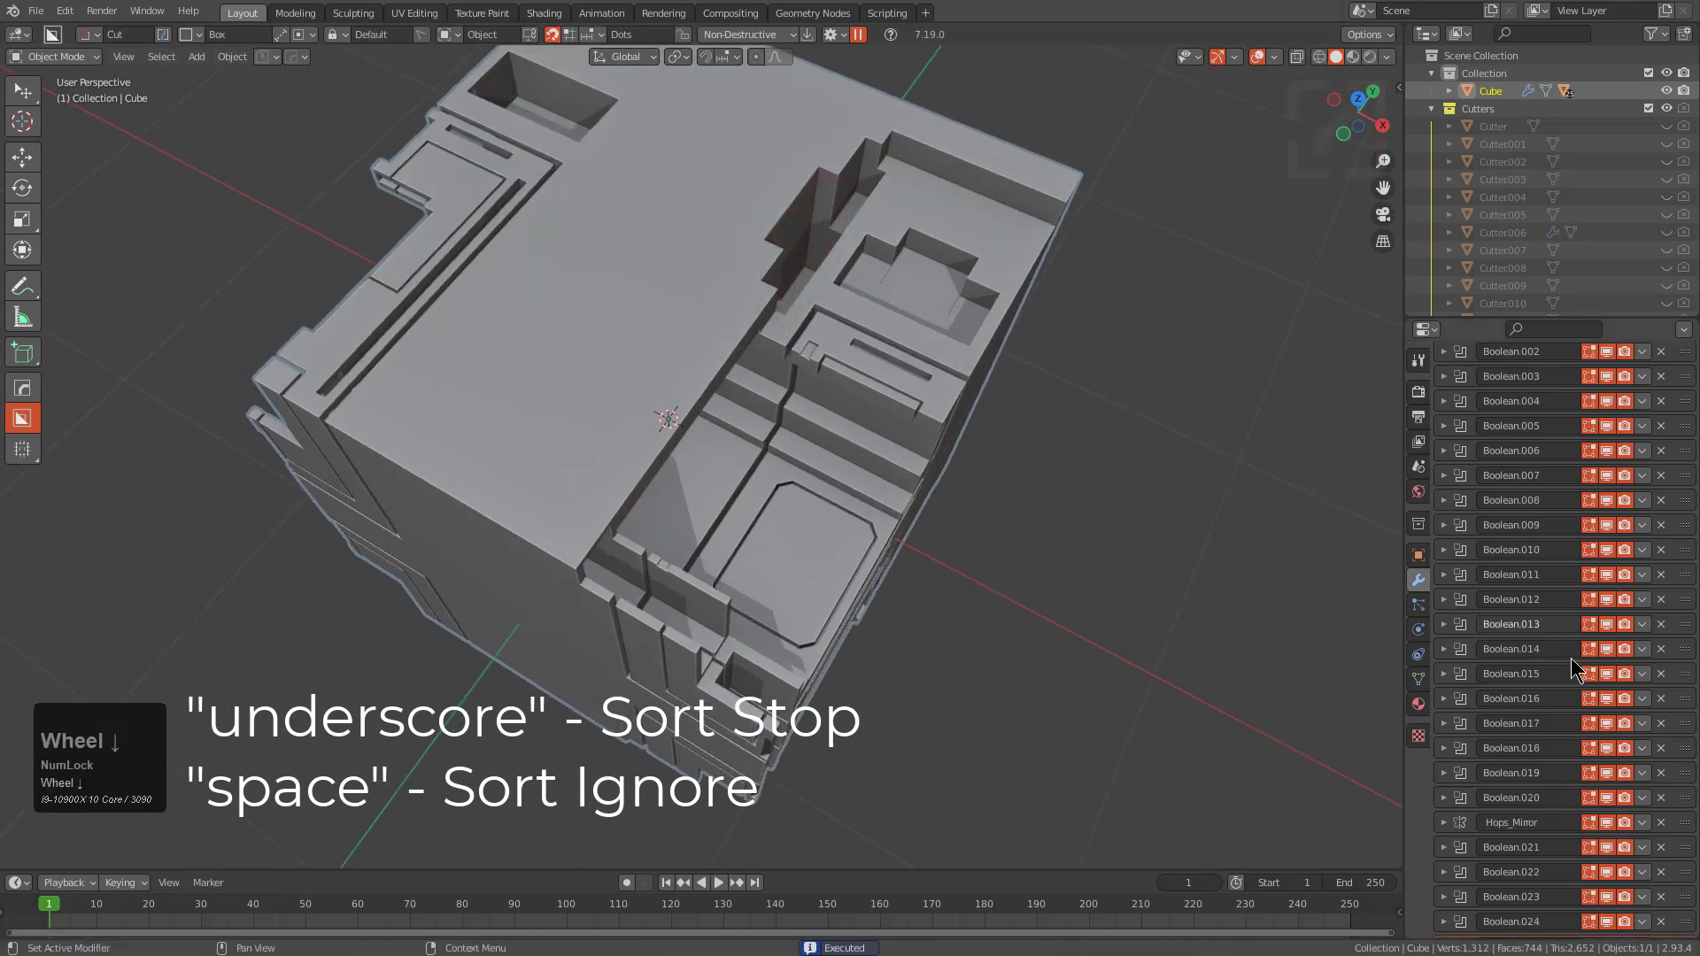
scroll(1572, 670, down, 1)
Step: Rename the new mirror modifier to _Hops_Mirror
click(1483, 912)
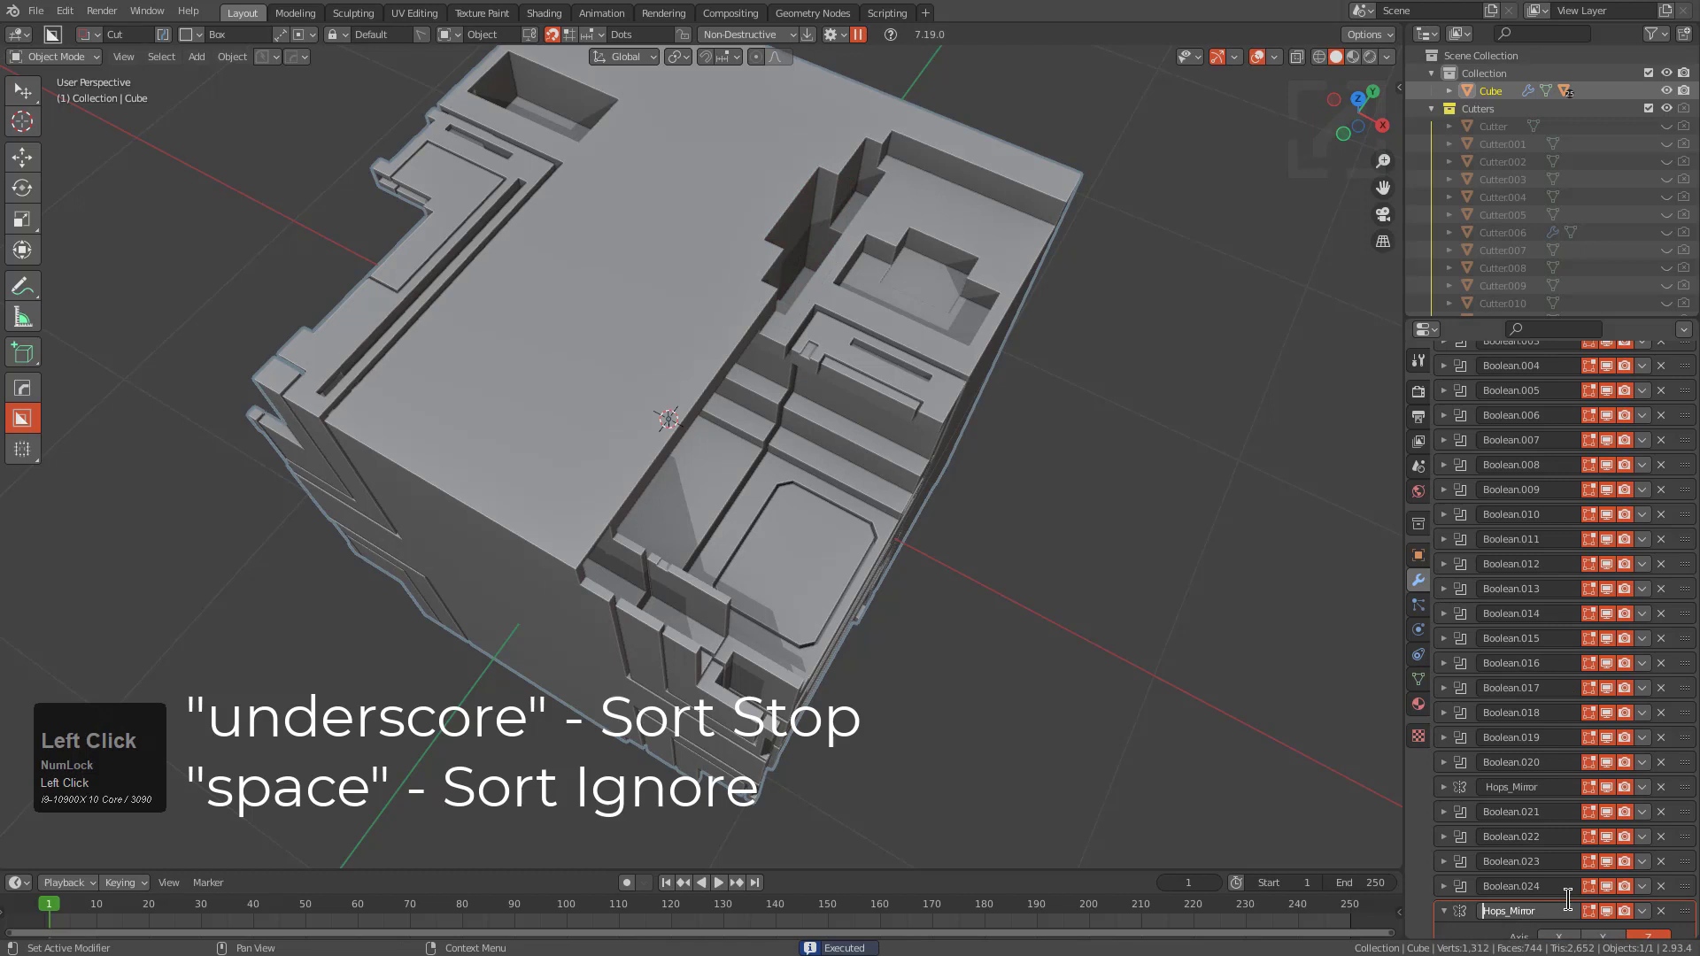
key(shift)
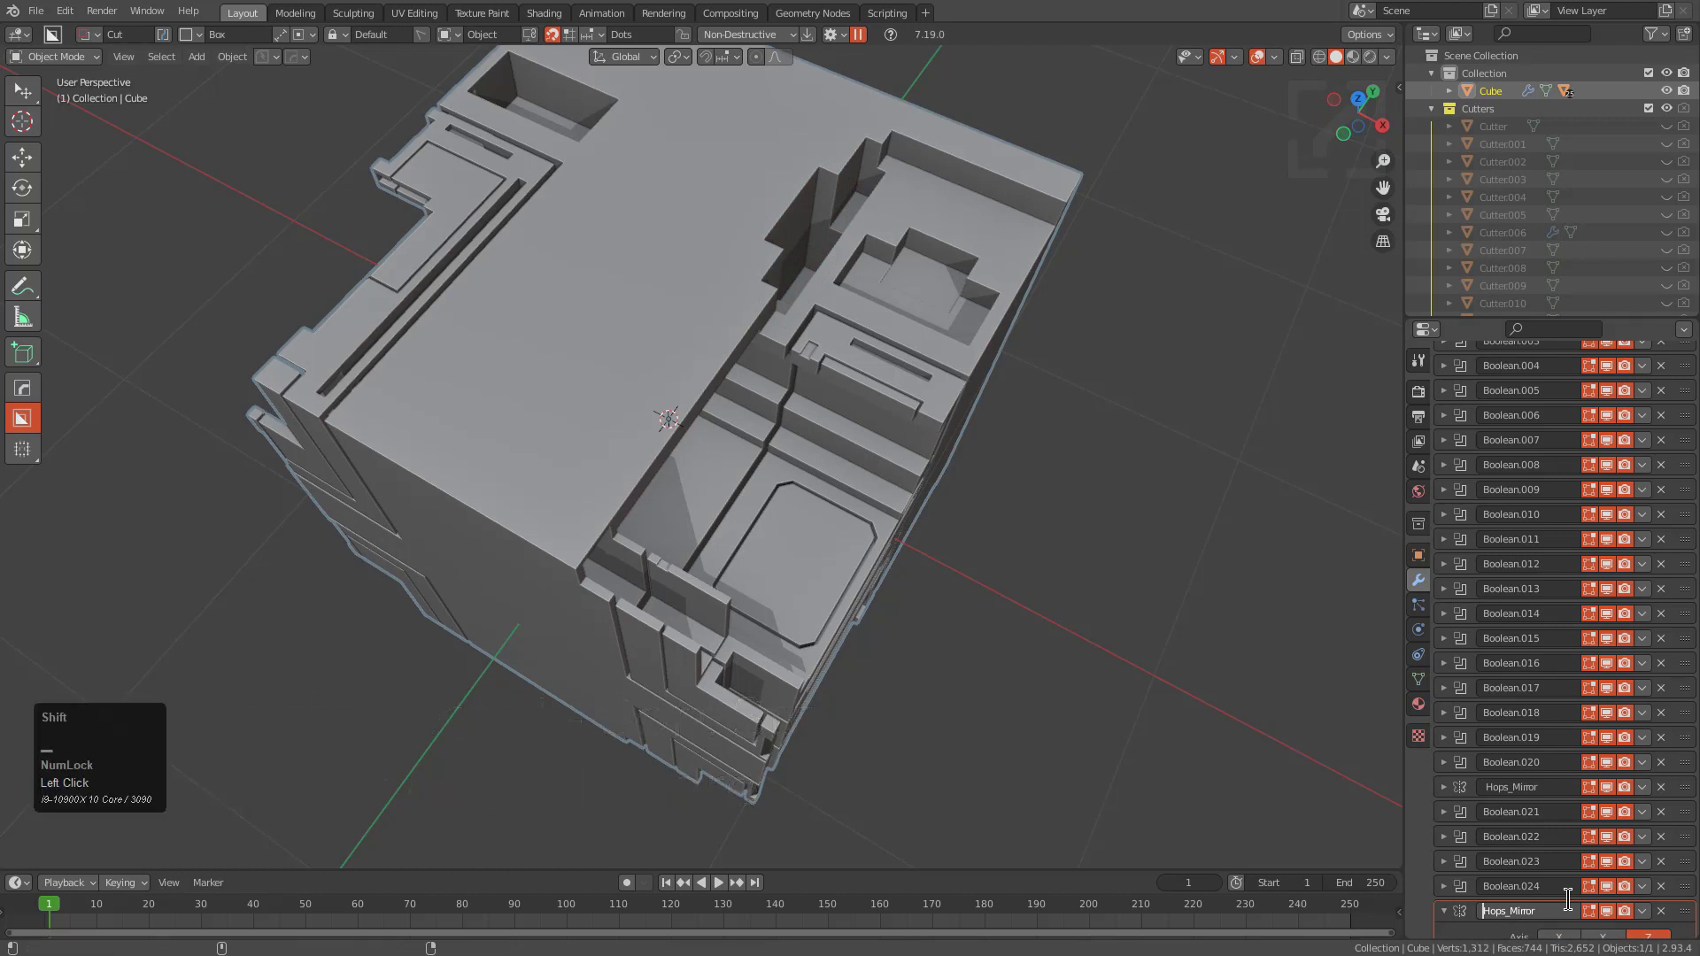
scroll(1493, 852, down, 4)
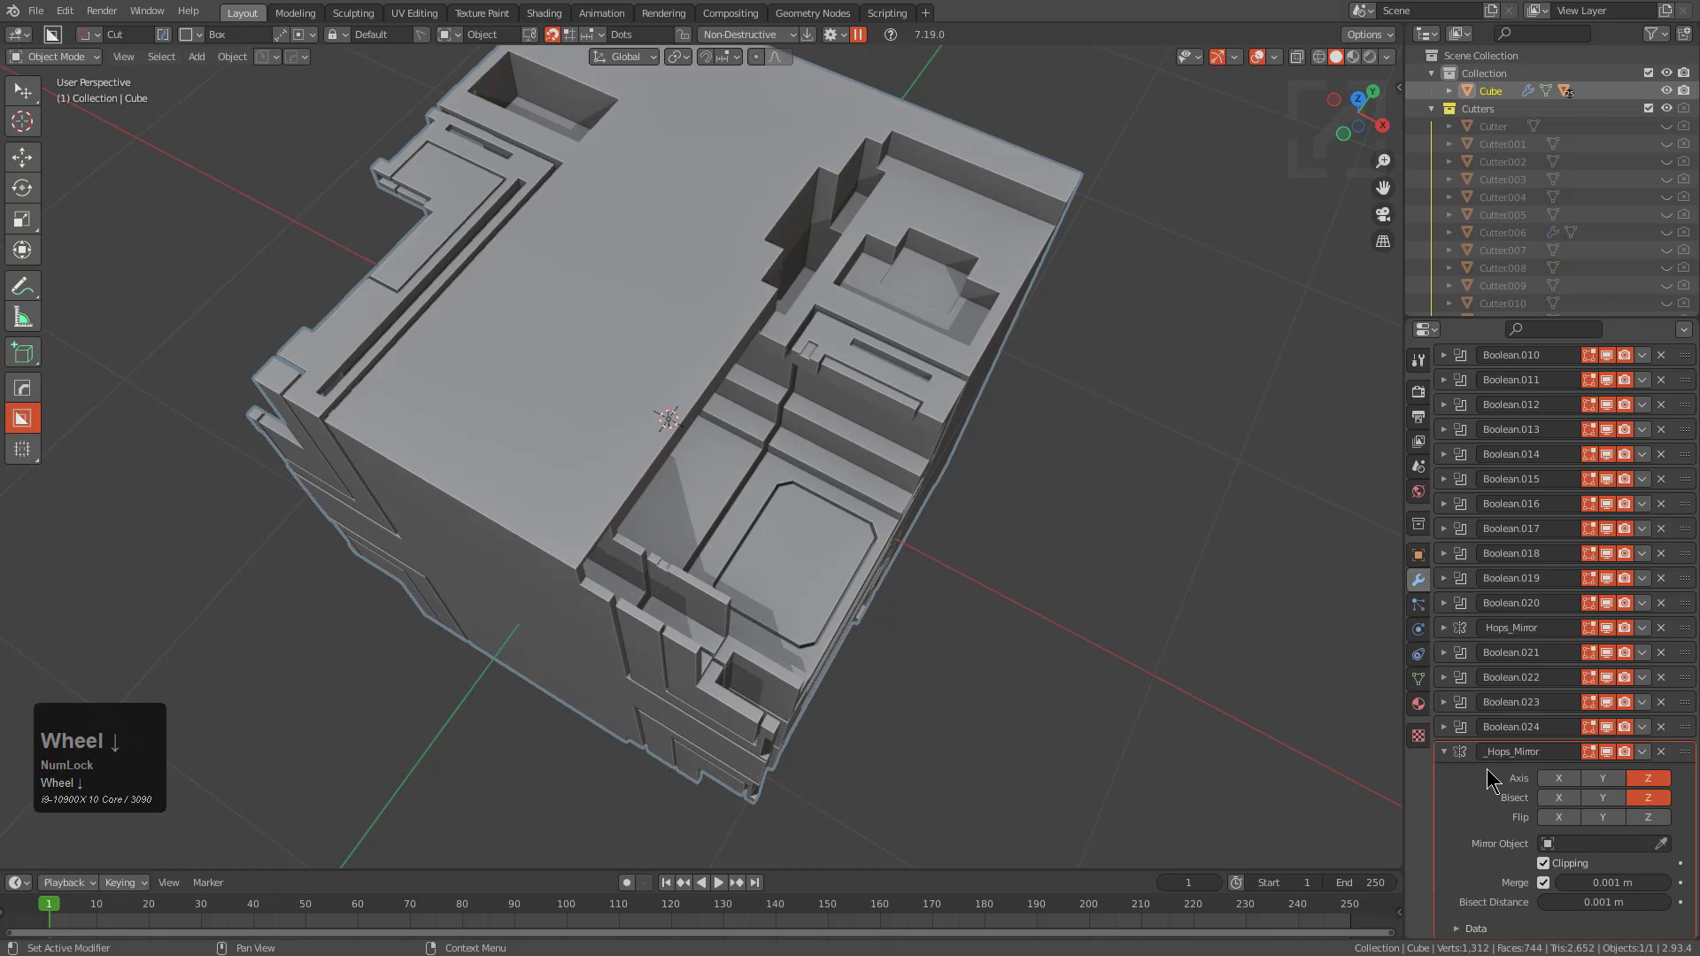
Step: Collapse _Hops_Mirror, cut a long narrow top slot, and keep the older mirror named Hops_Mirror
click(1443, 760)
mouse_move(930, 638)
middle_down()
mouse_move(812, 576)
mouse_move(713, 315)
middle_up()
drag(713, 315, 651, 365)
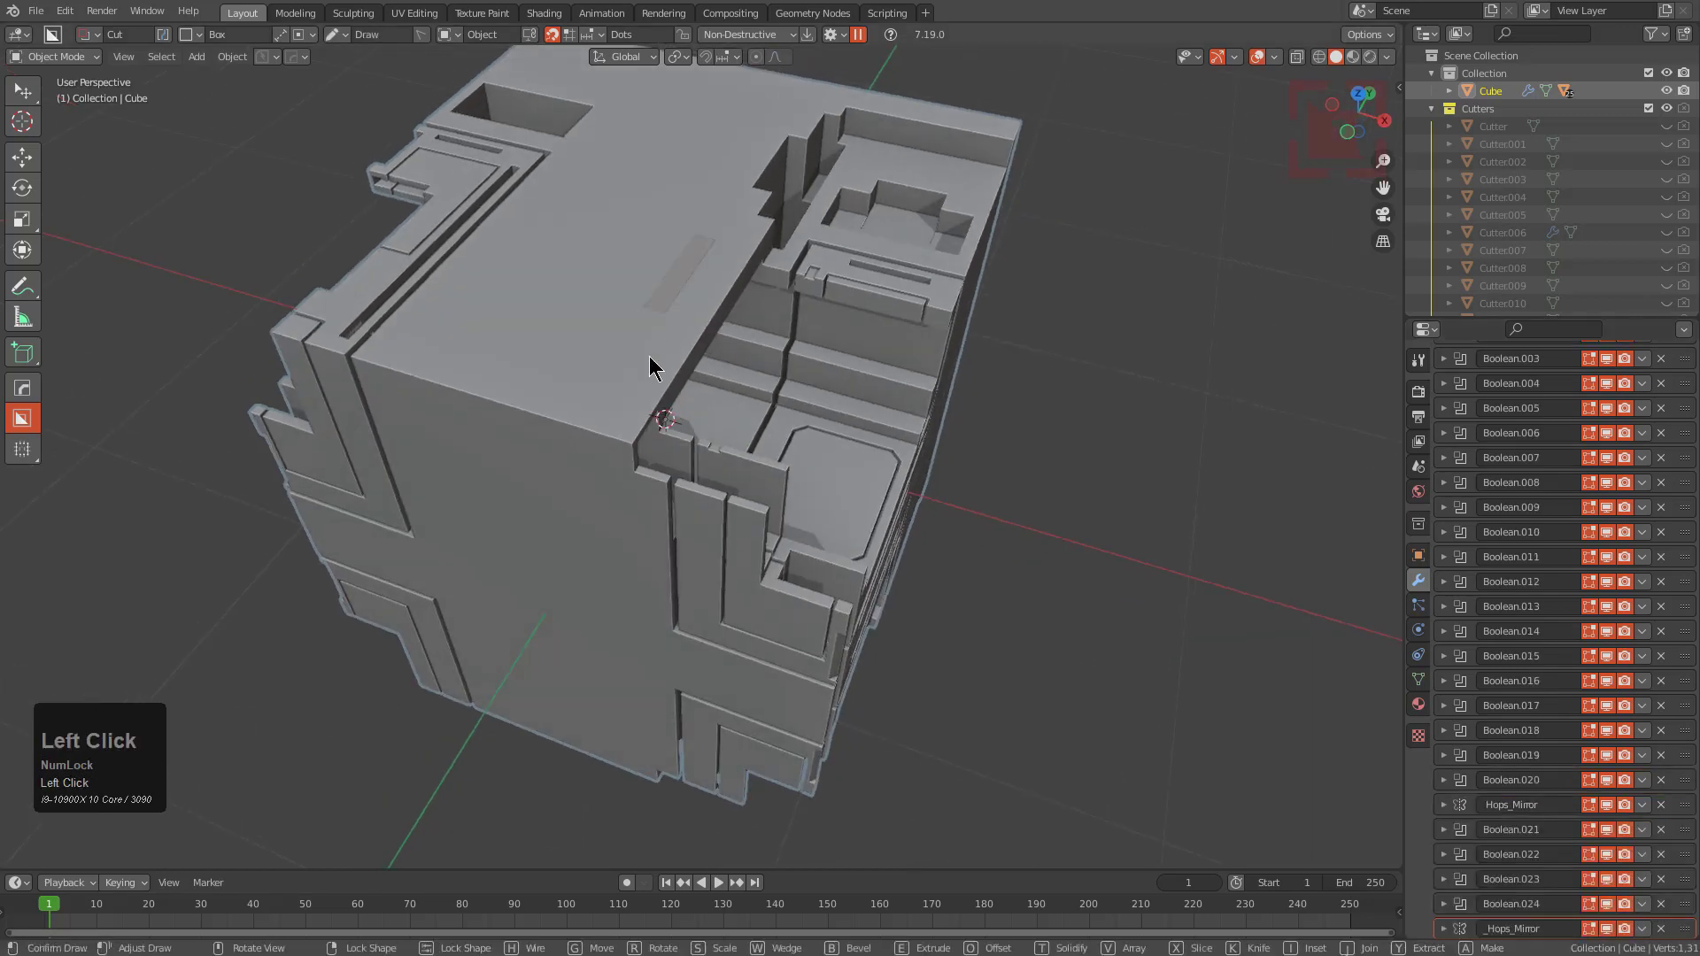
click(629, 482)
scroll(1508, 890, down, 1)
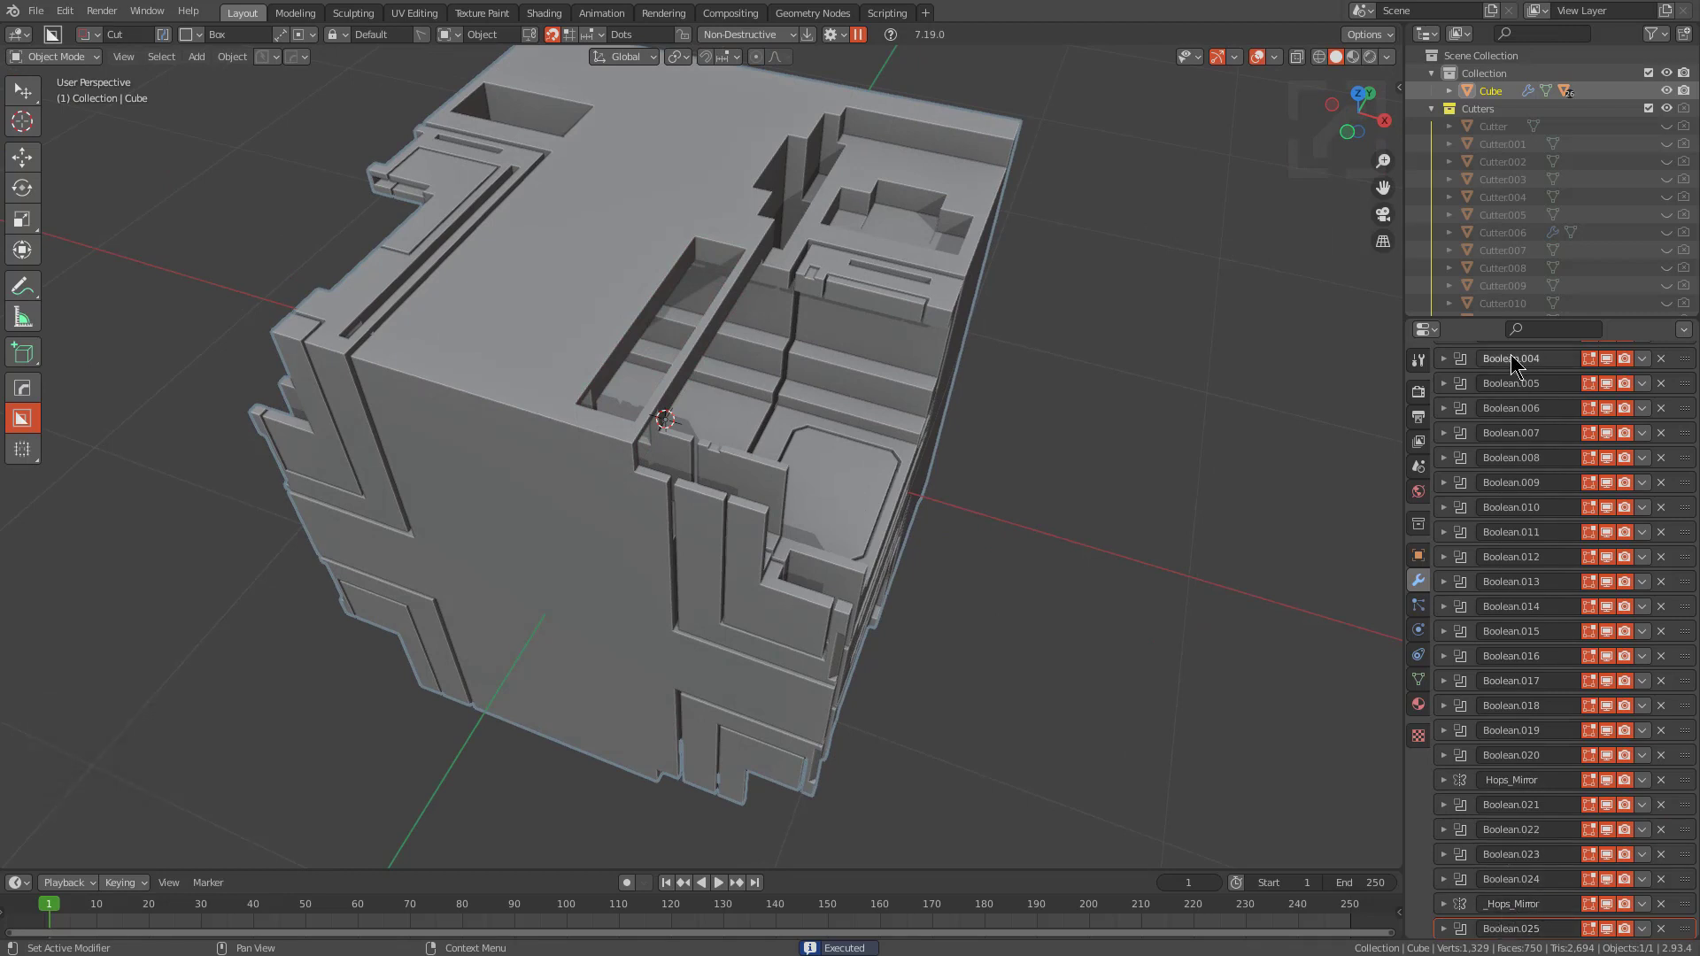
click(1489, 780)
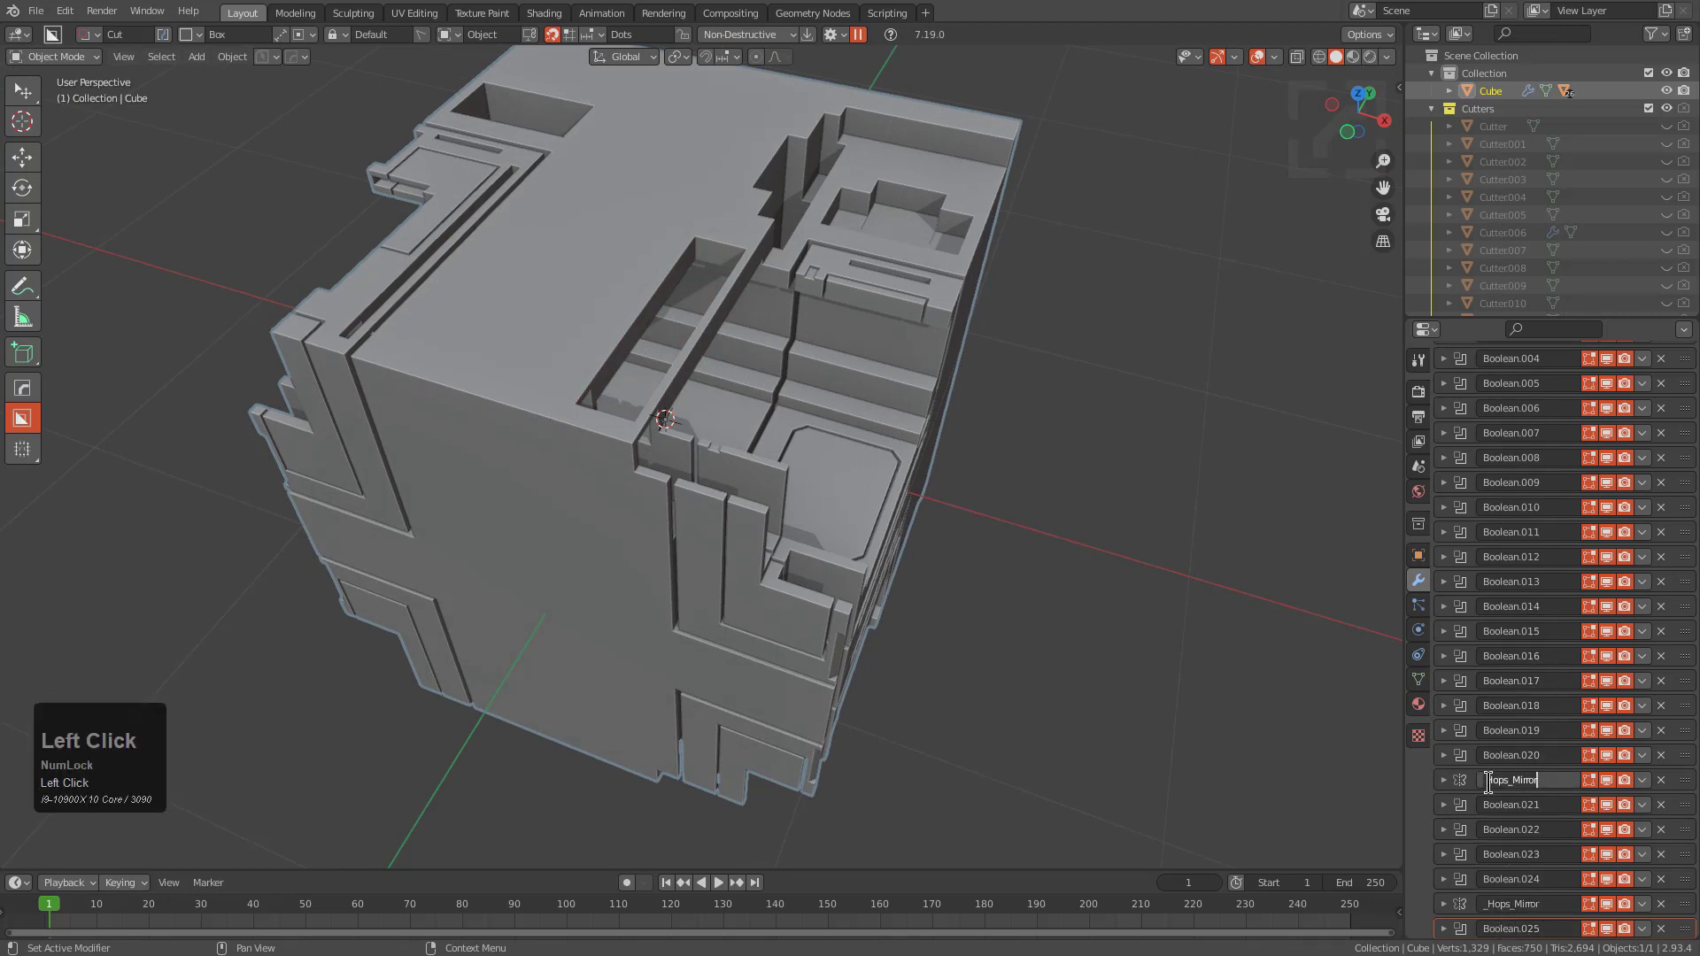
key(Return)
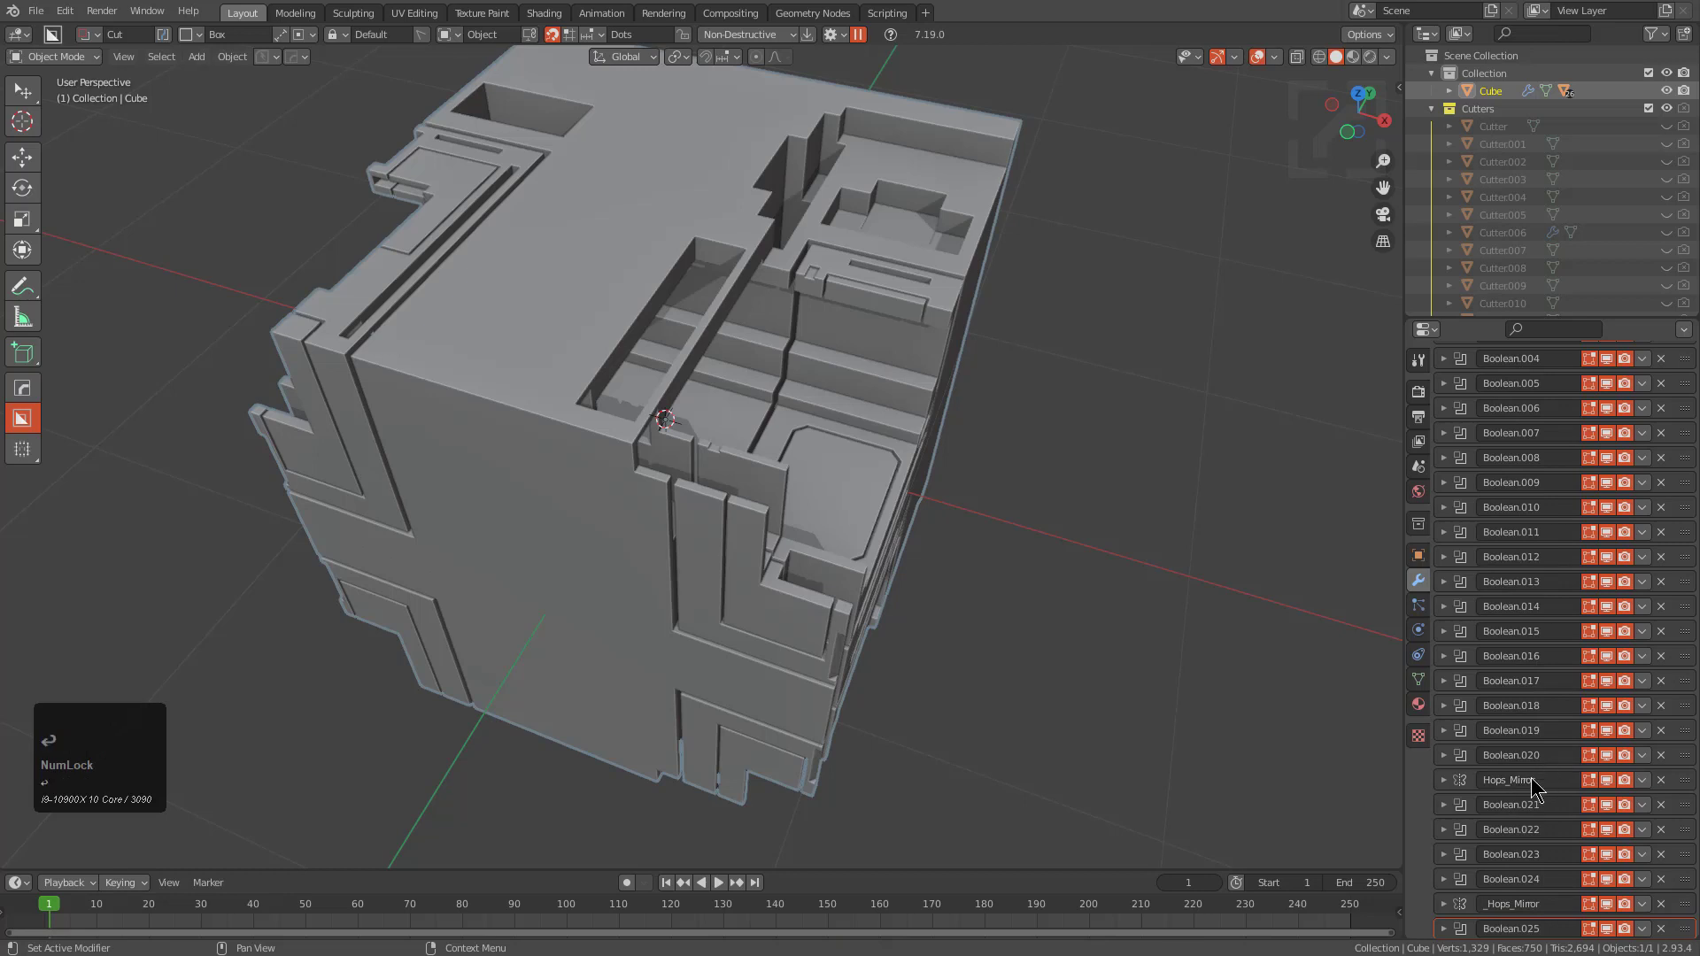
Step: Cut more top-face slots, including a long cut beside the recess and a broad upper-right cut
drag(732, 216, 734, 231)
click(741, 296)
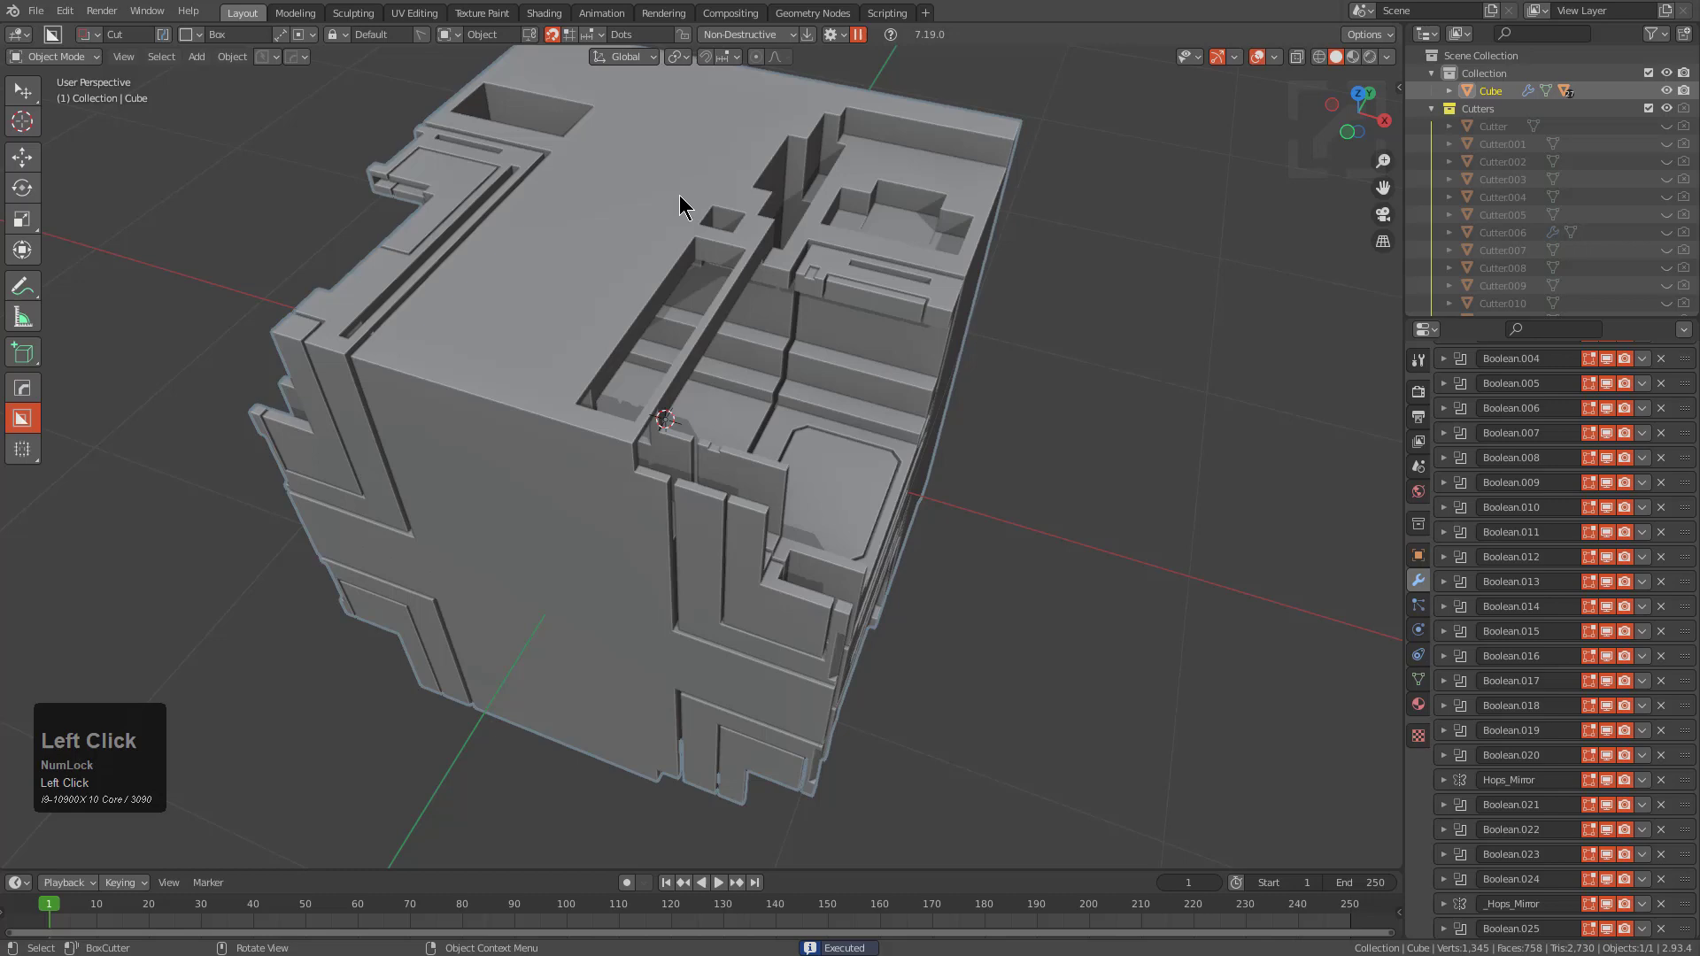
mouse_move(680, 207)
mouse_down()
mouse_move(571, 403)
mouse_move(567, 454)
mouse_up()
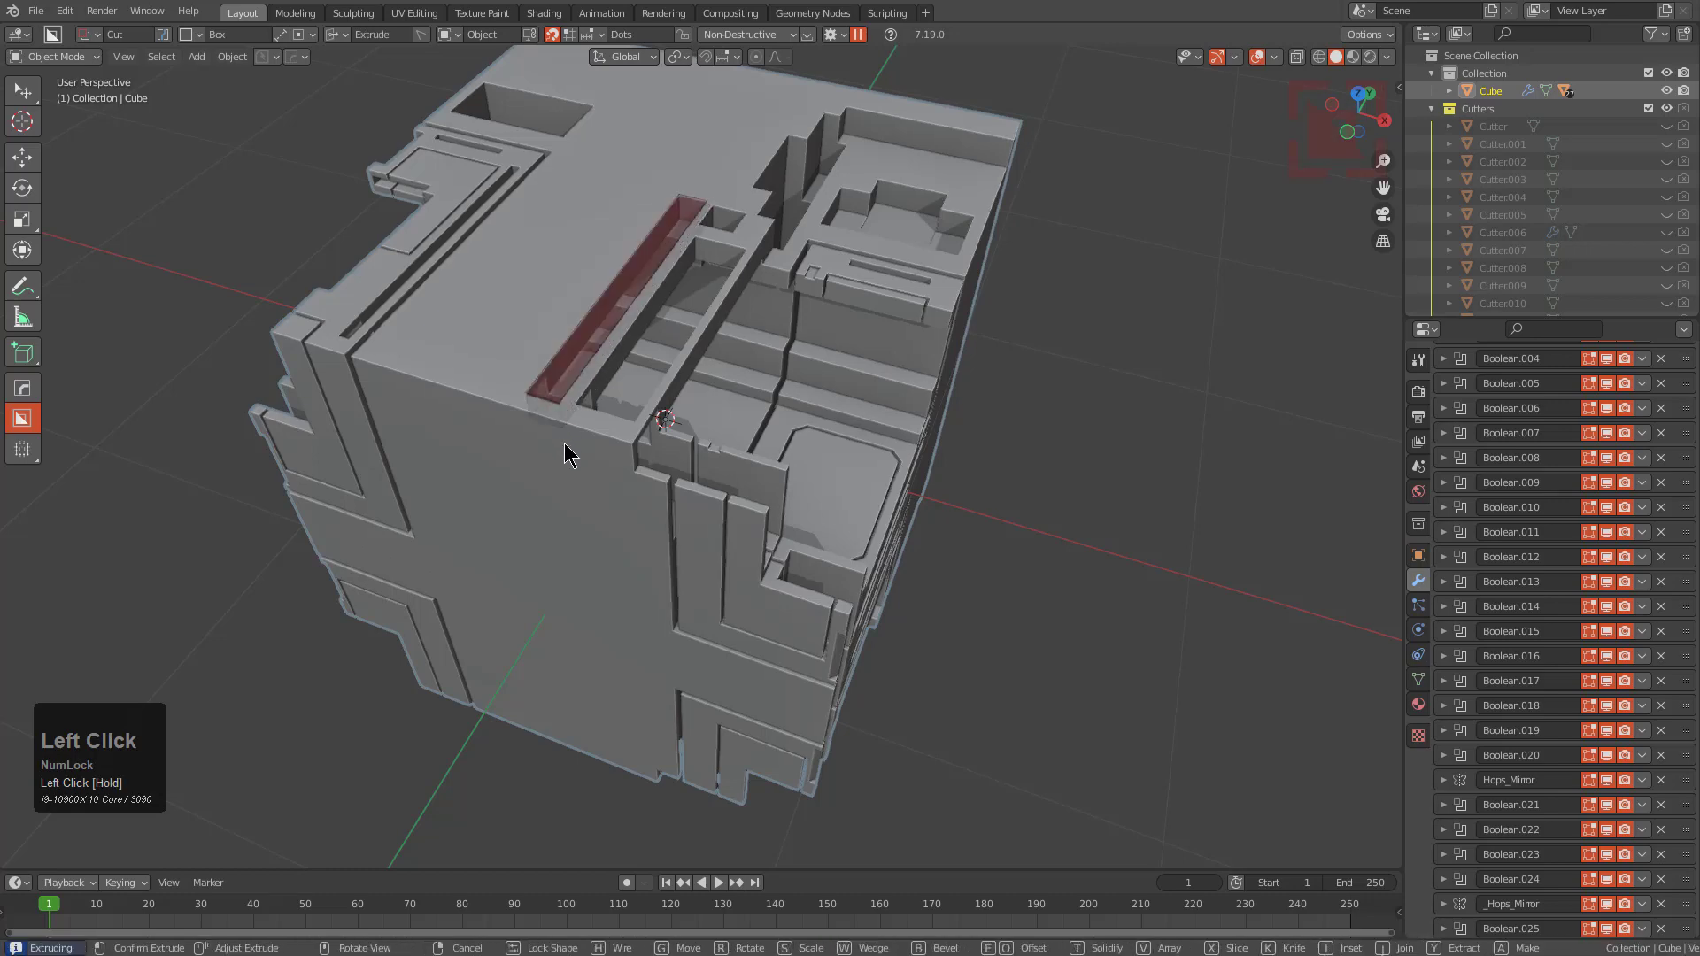
click(565, 445)
middle_drag(565, 445, 797, 273)
mouse_move(742, 231)
mouse_down()
mouse_move(948, 310)
mouse_move(1102, 423)
mouse_move(1112, 477)
mouse_up()
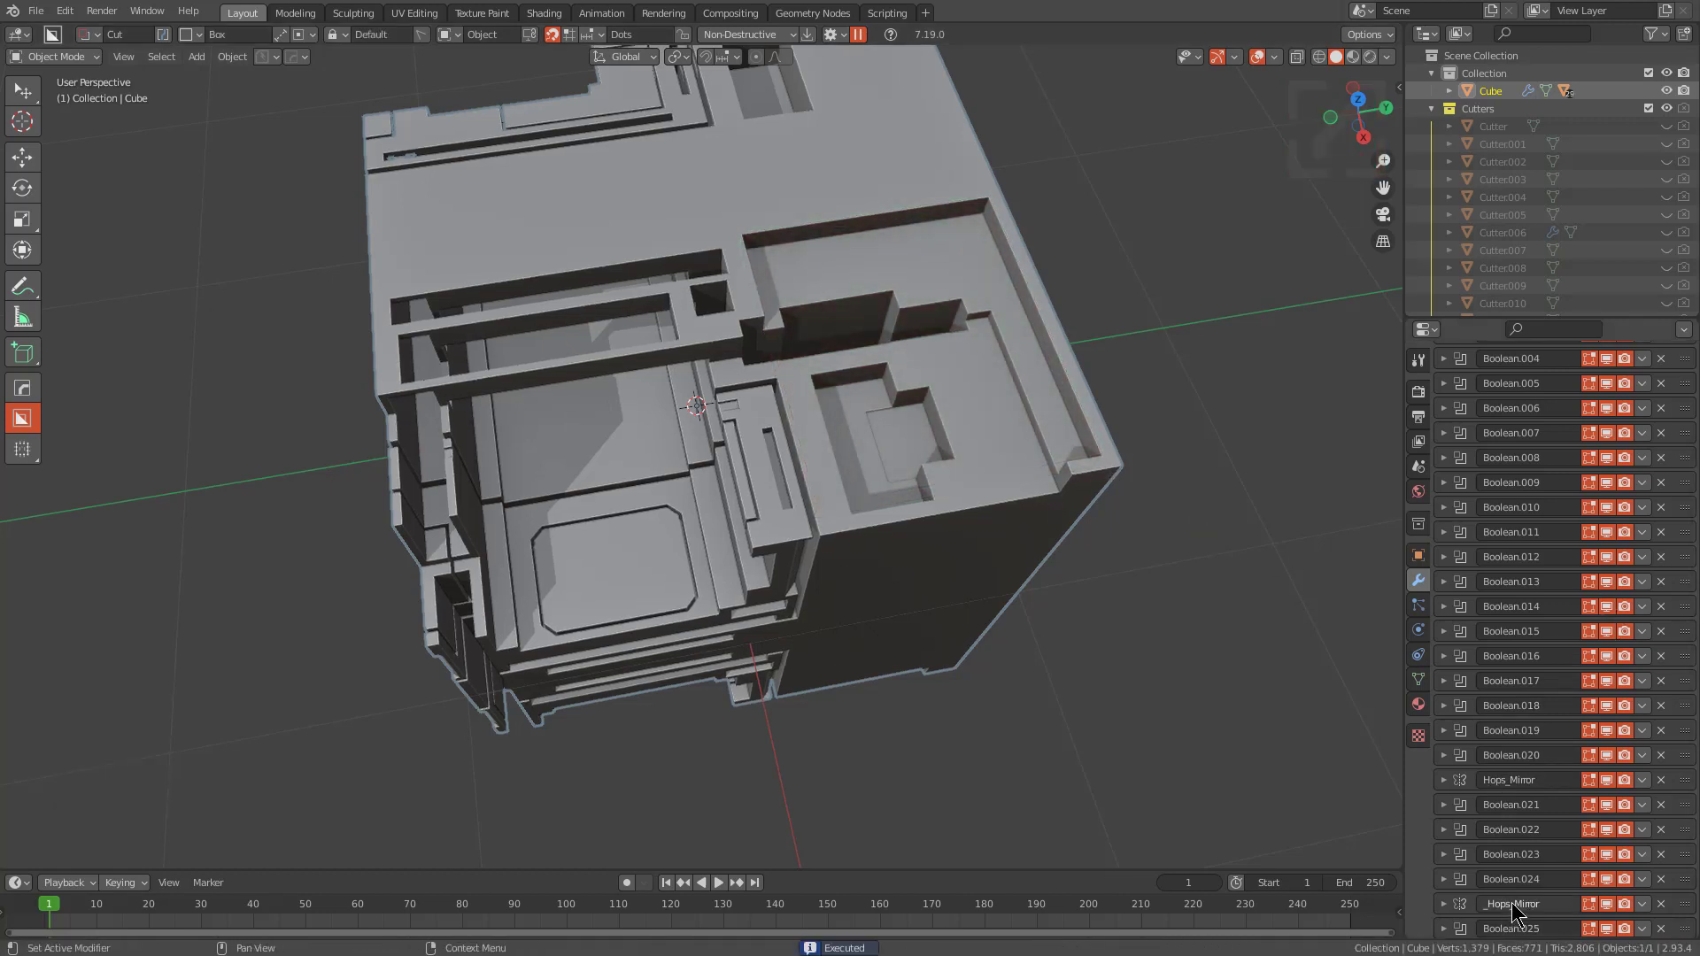
Step: Scroll down while the fresh default Cube is set up in orthographic view
scroll(1514, 911, down, 2)
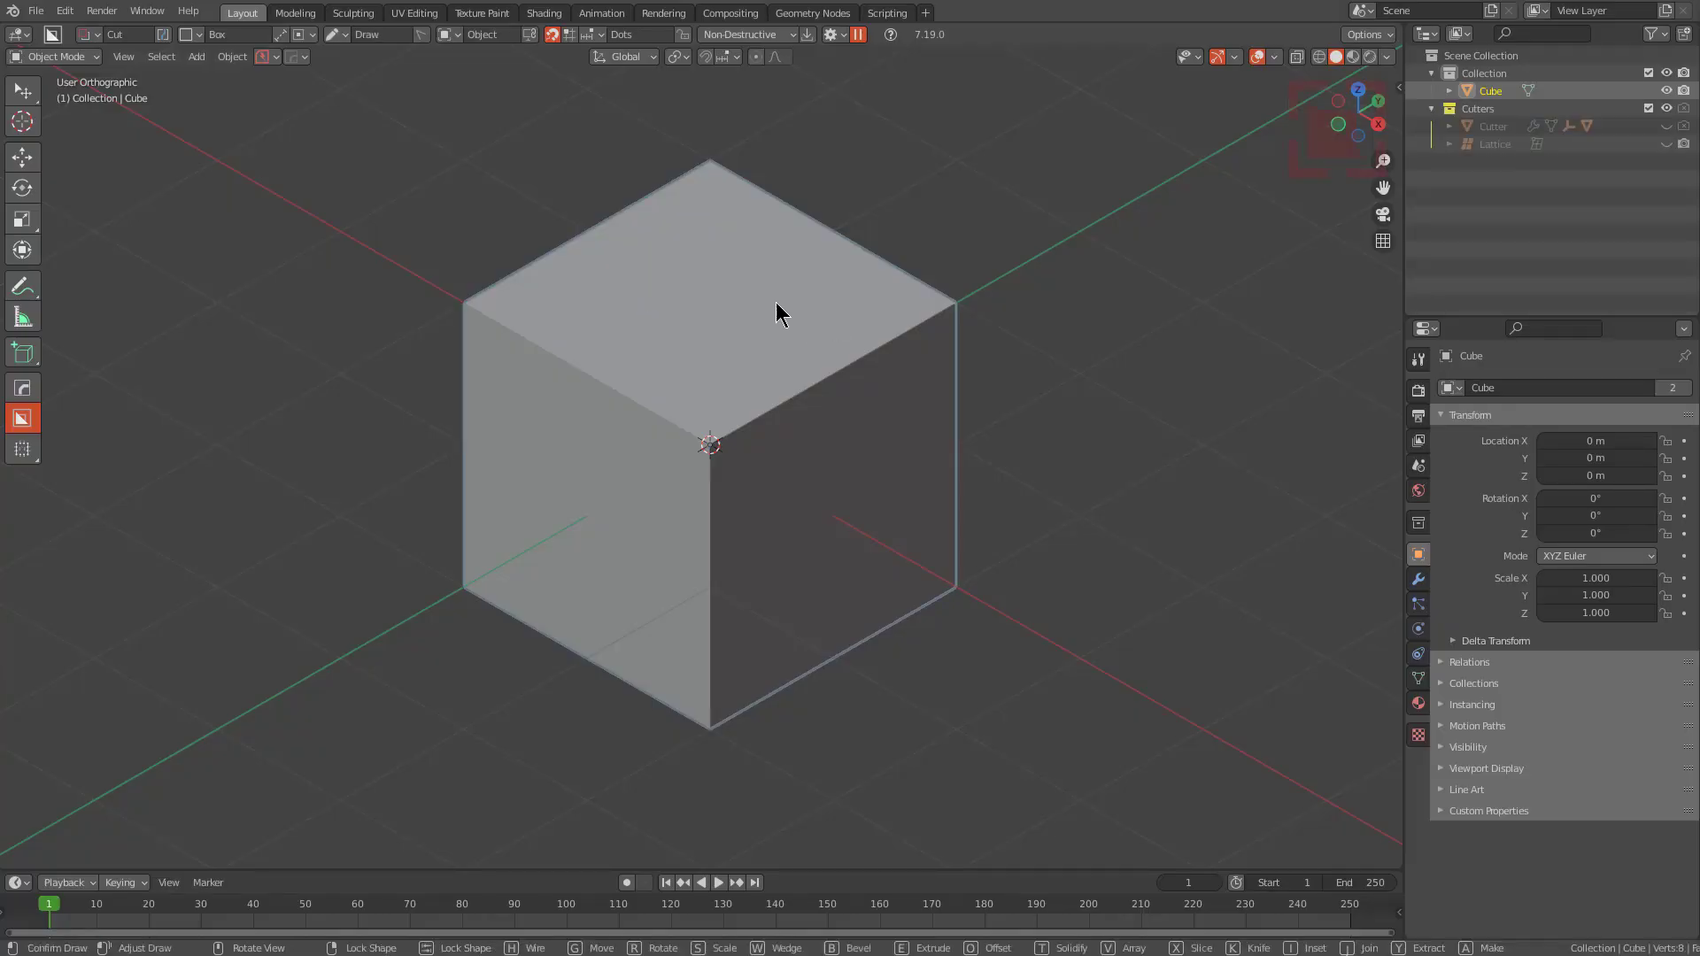
Step: Cut a wide box into the fresh cube and a tall notch at its right corner
drag(779, 311, 626, 535)
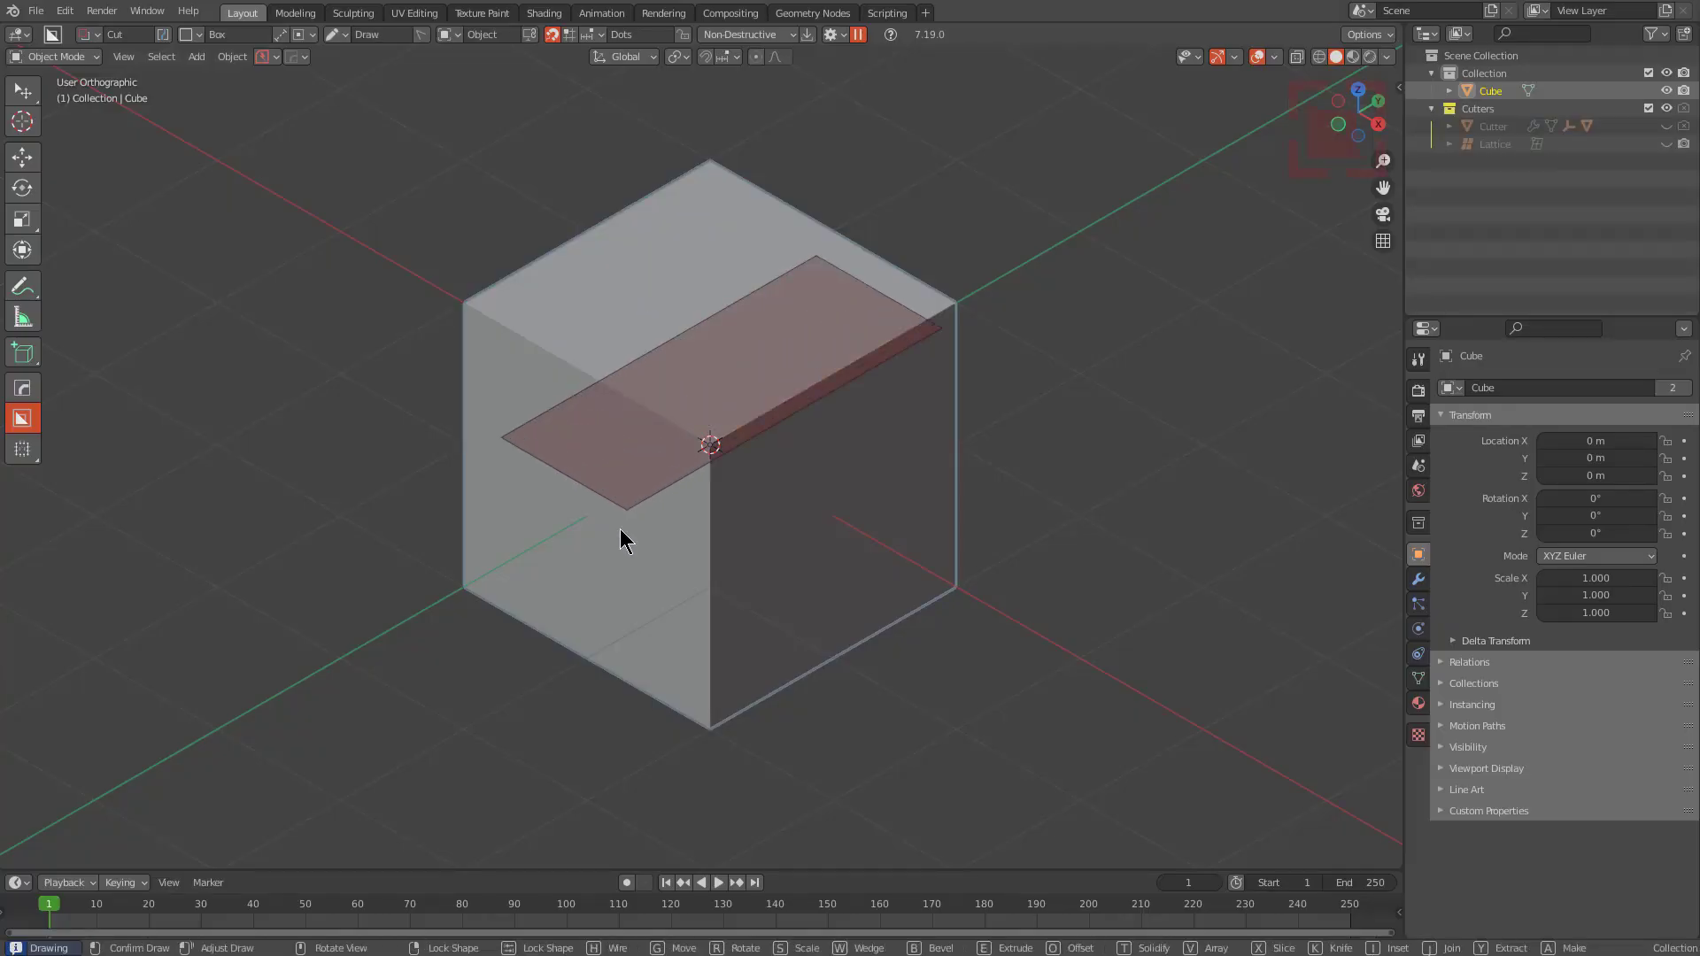
click(631, 717)
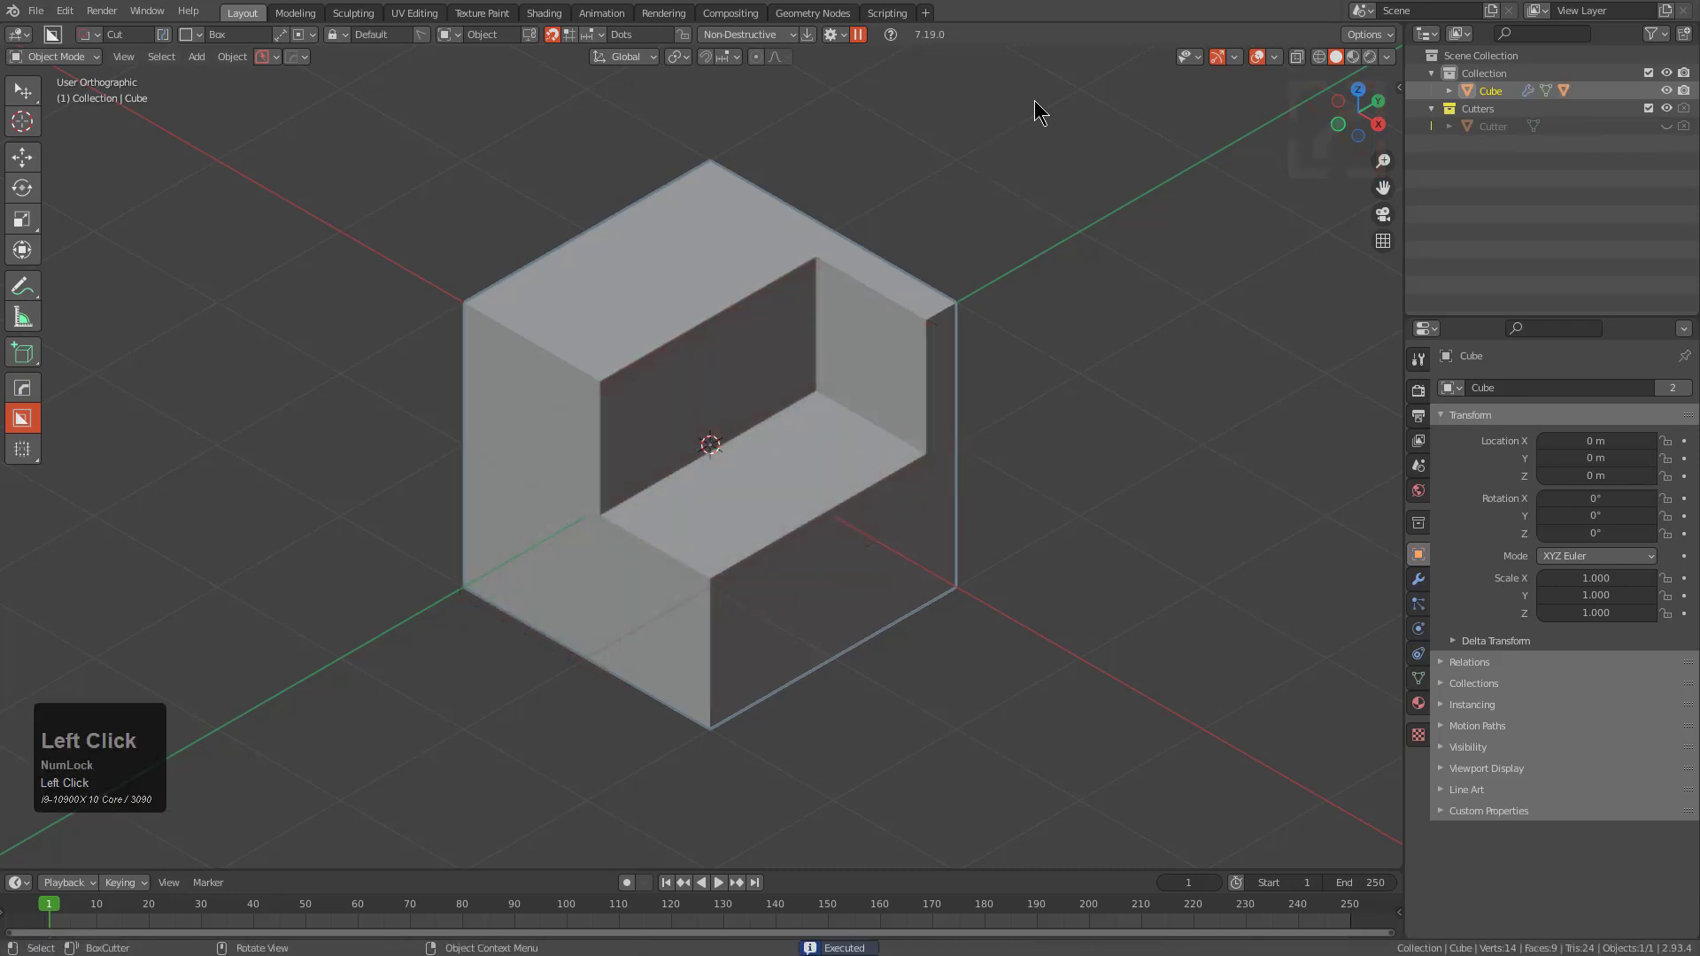
mouse_move(1036, 101)
mouse_down()
mouse_move(855, 560)
mouse_move(868, 537)
mouse_up()
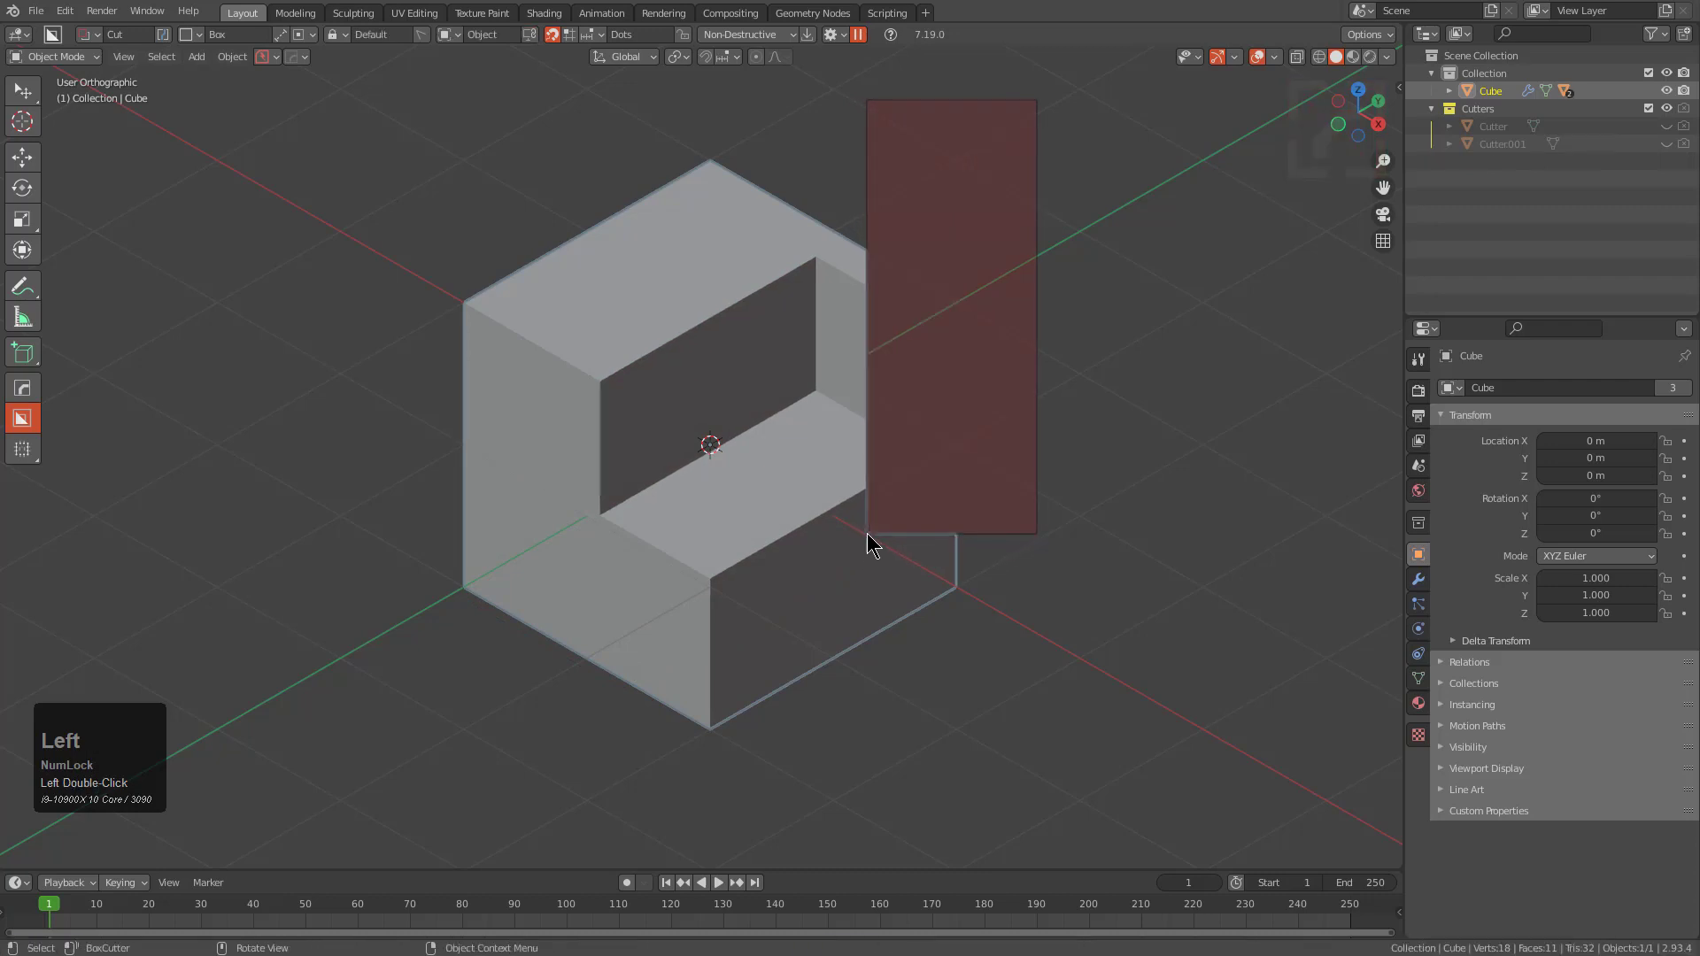
click(450, 35)
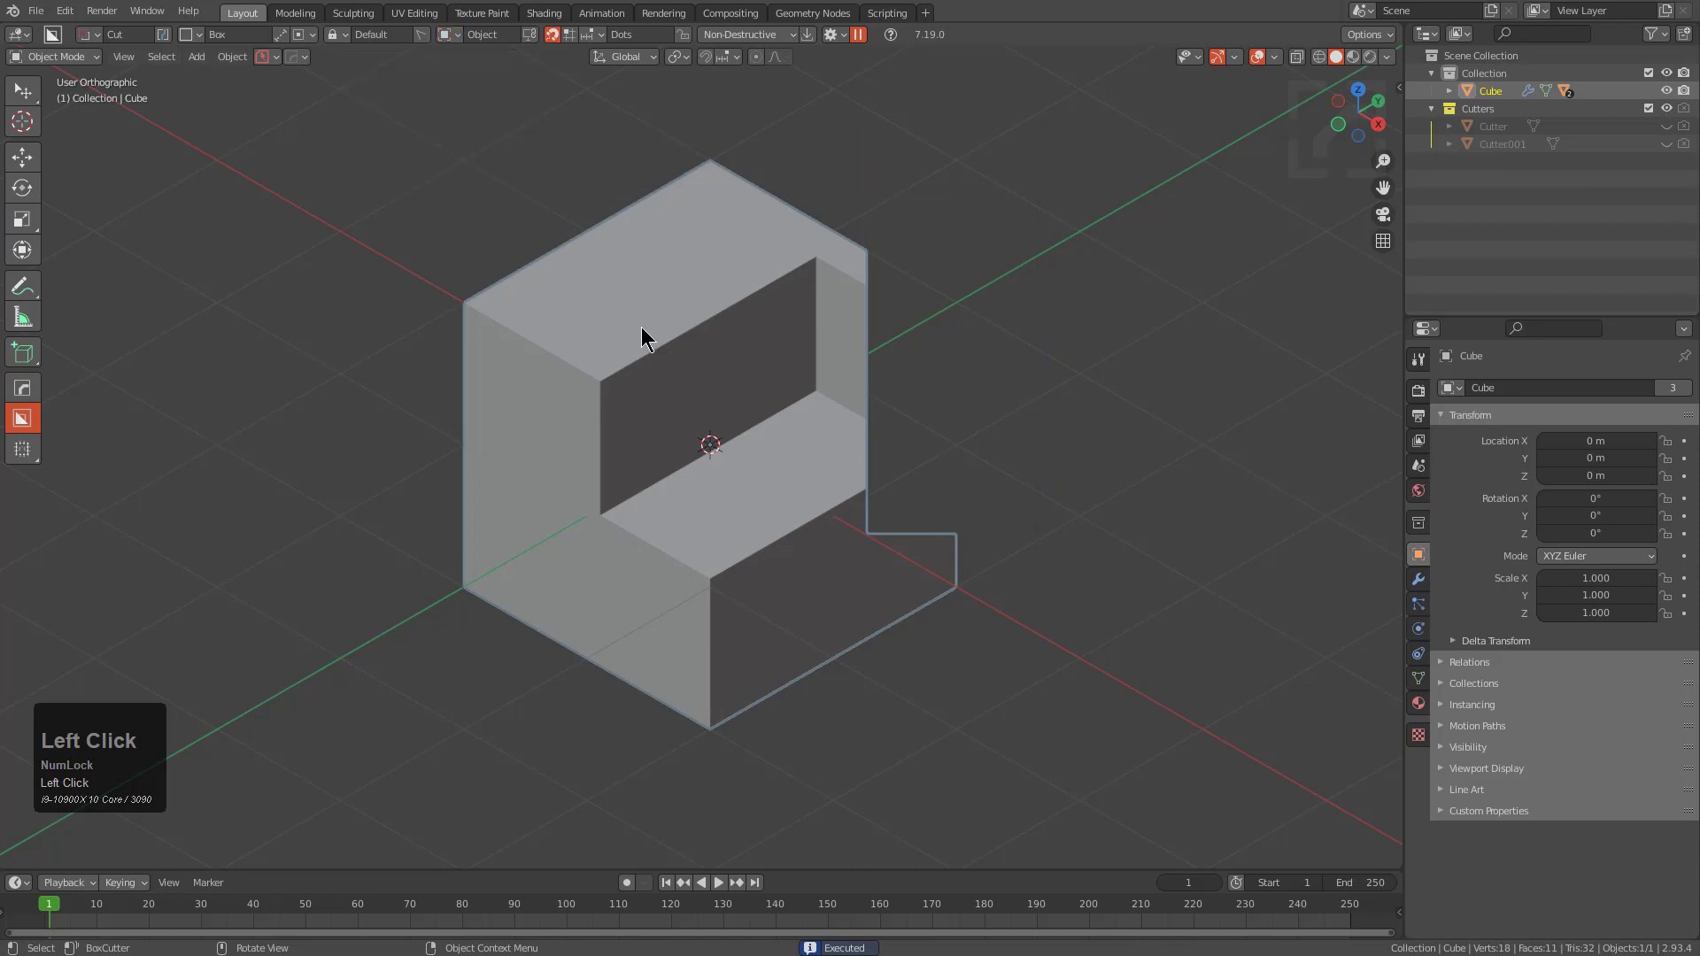
Step: Cut a cross-shaped opening with narrow side slots, then switch to perspective and cut again
drag(634, 248, 747, 642)
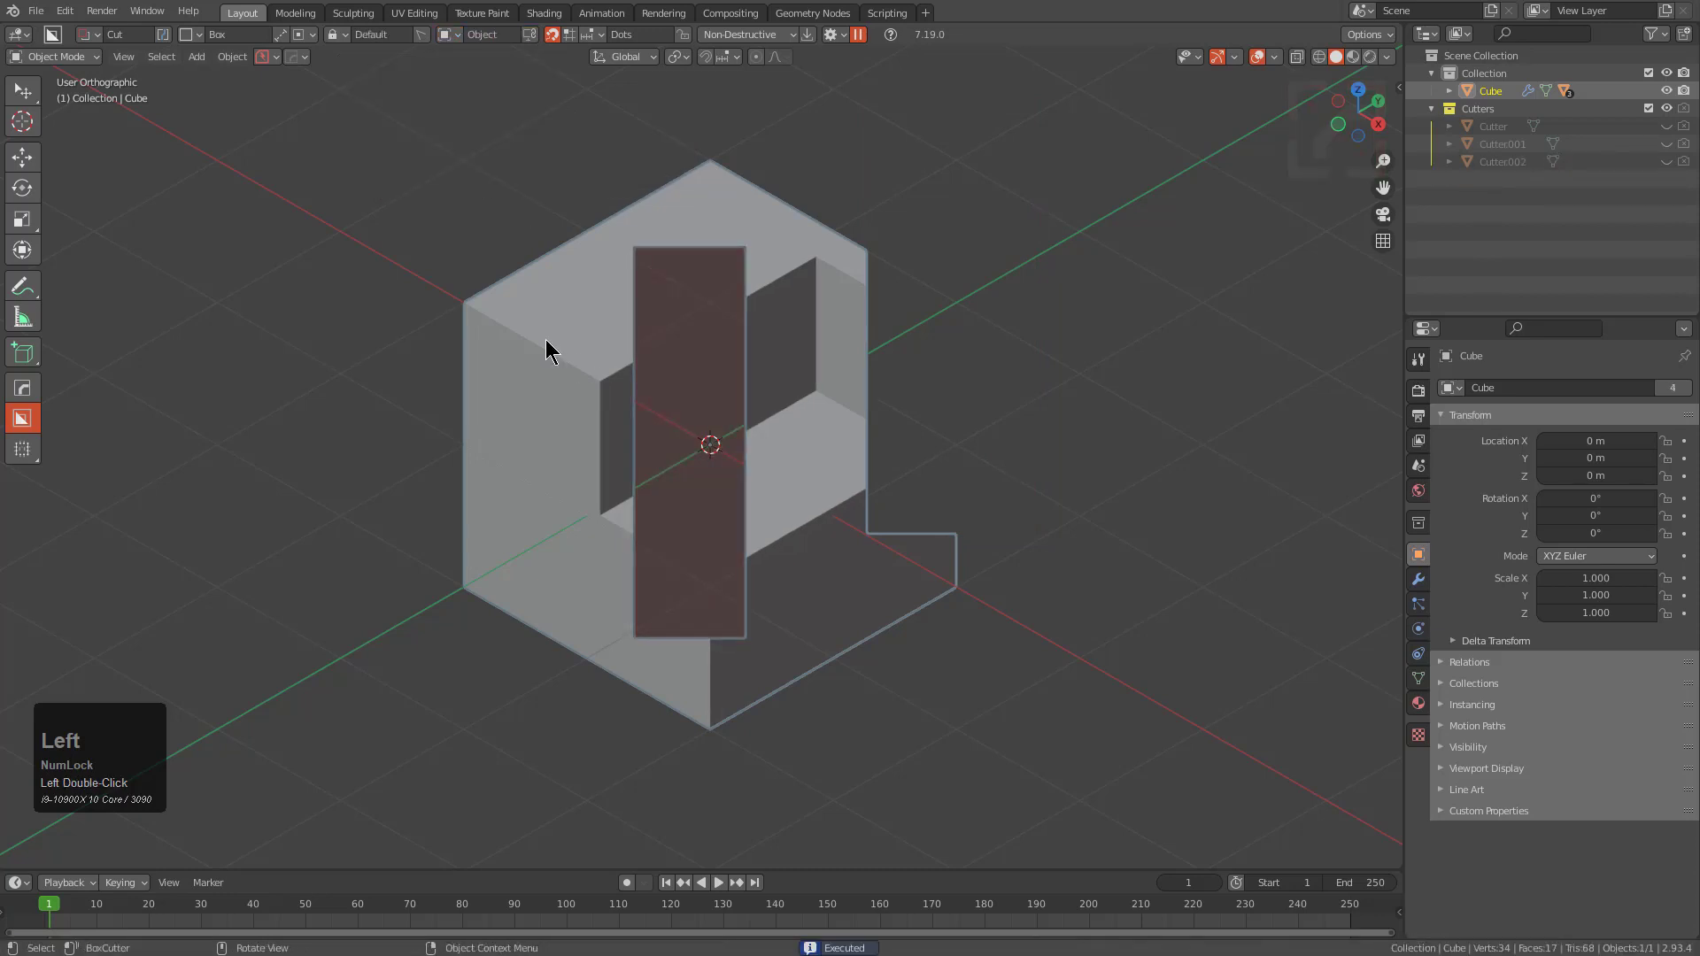
drag(745, 428, 806, 470)
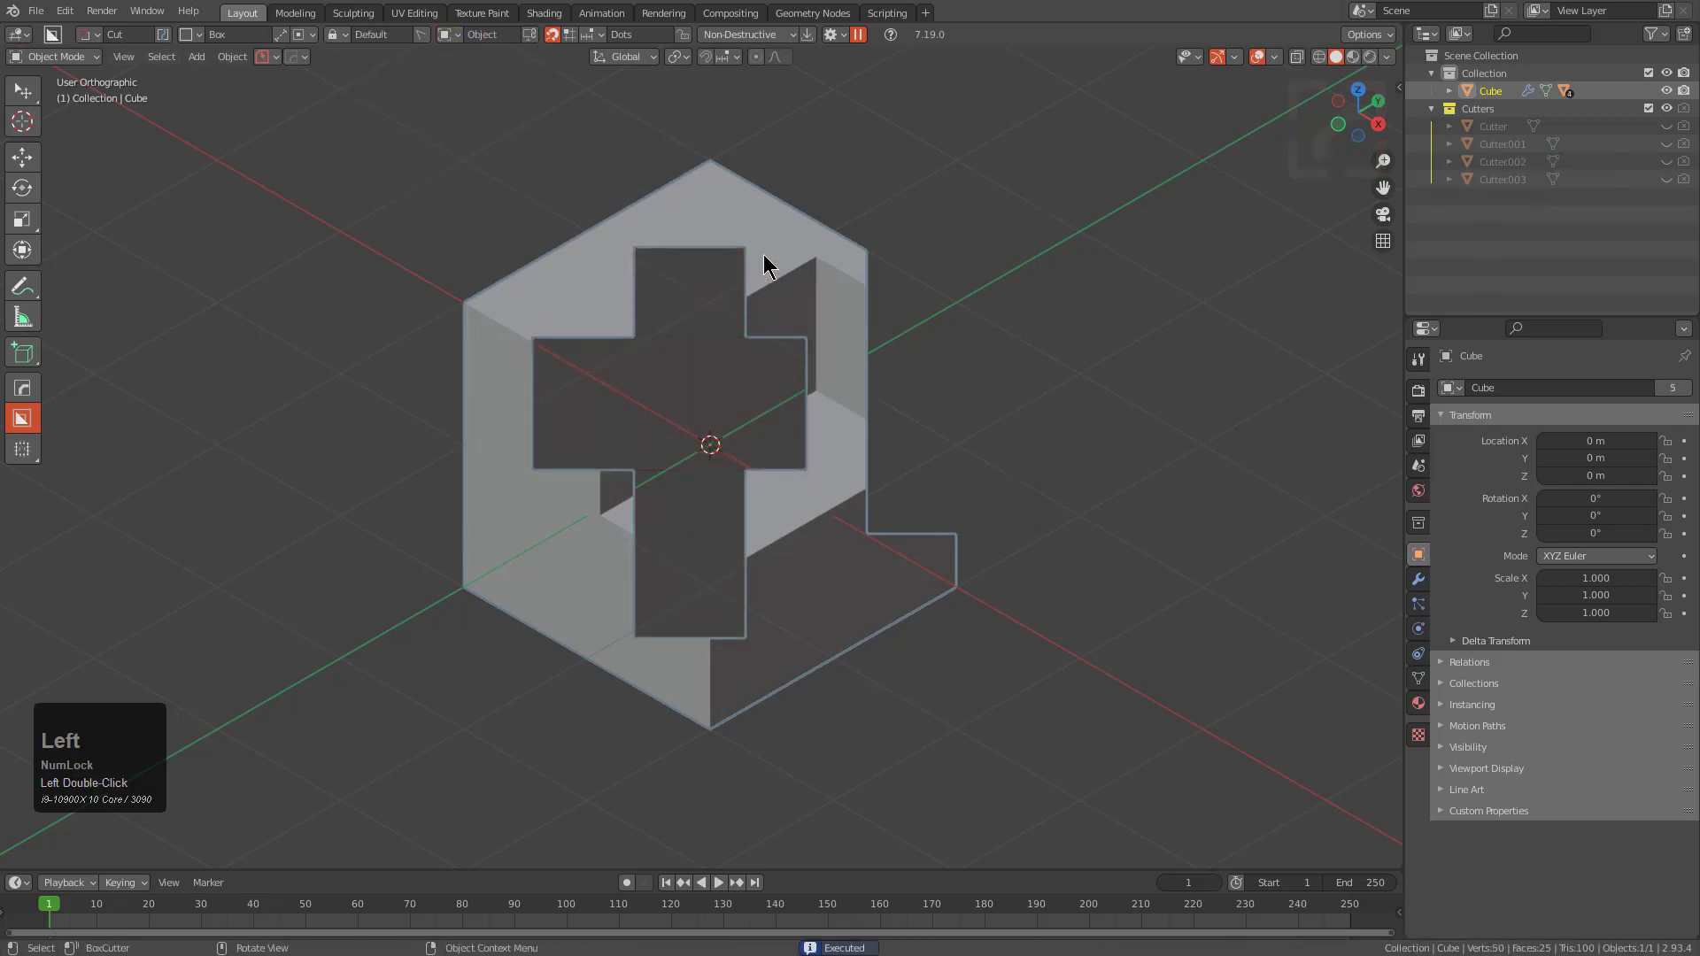
drag(763, 253, 793, 560)
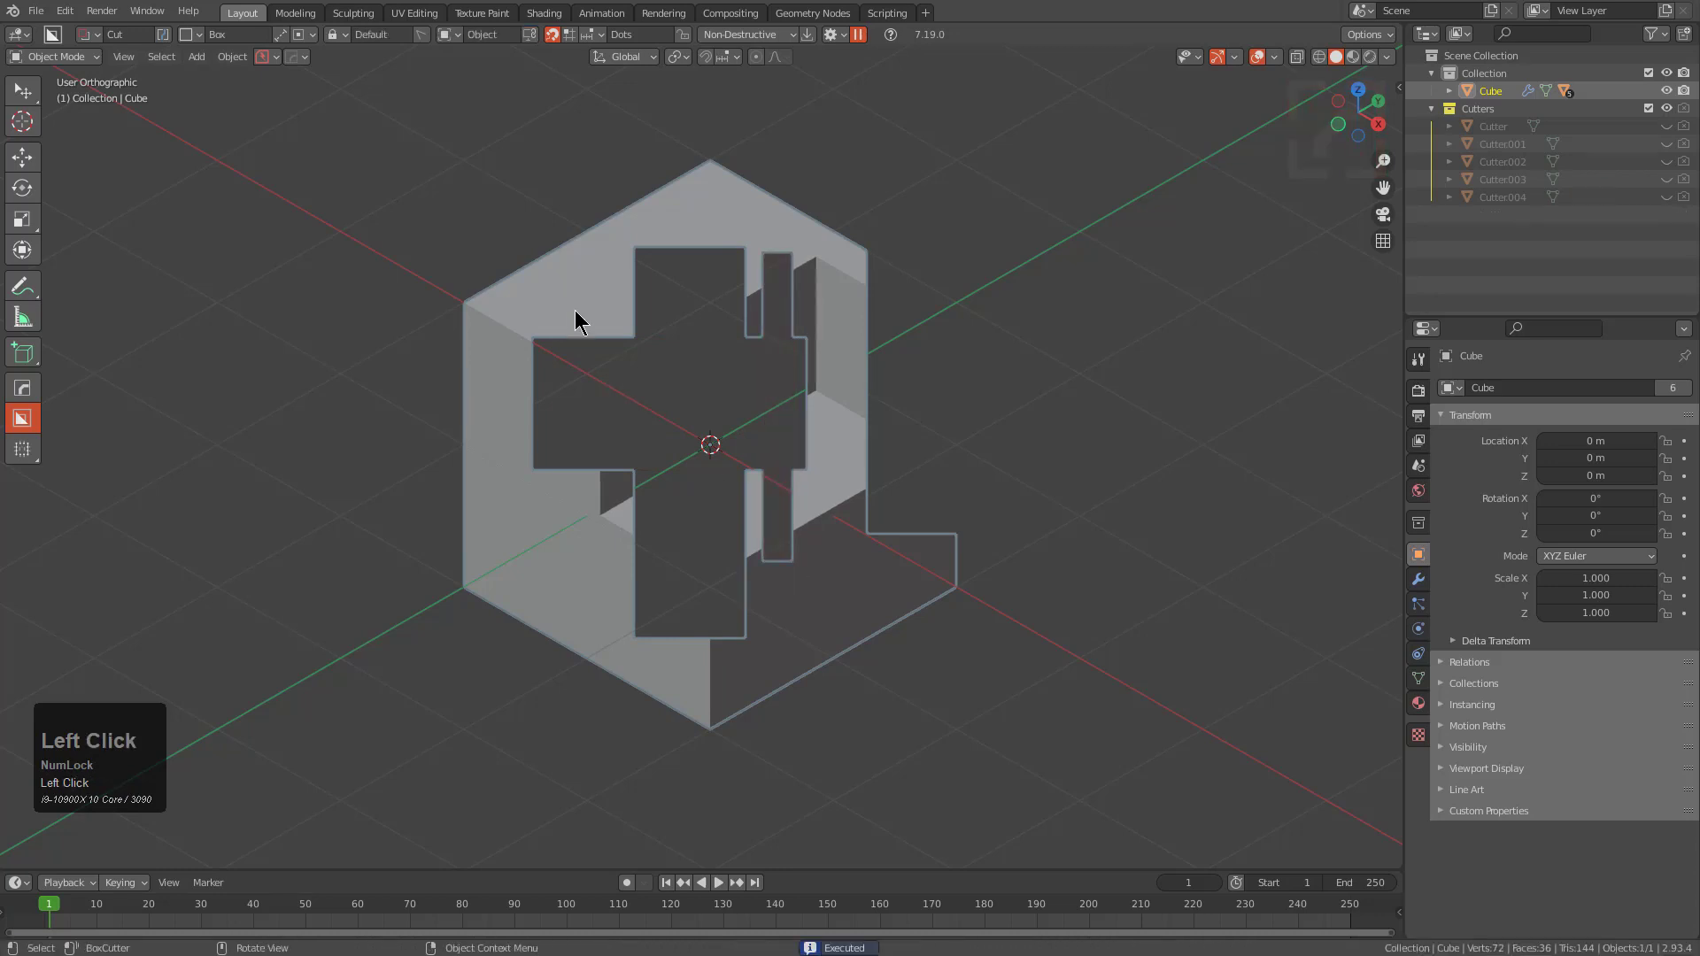
drag(567, 270, 607, 577)
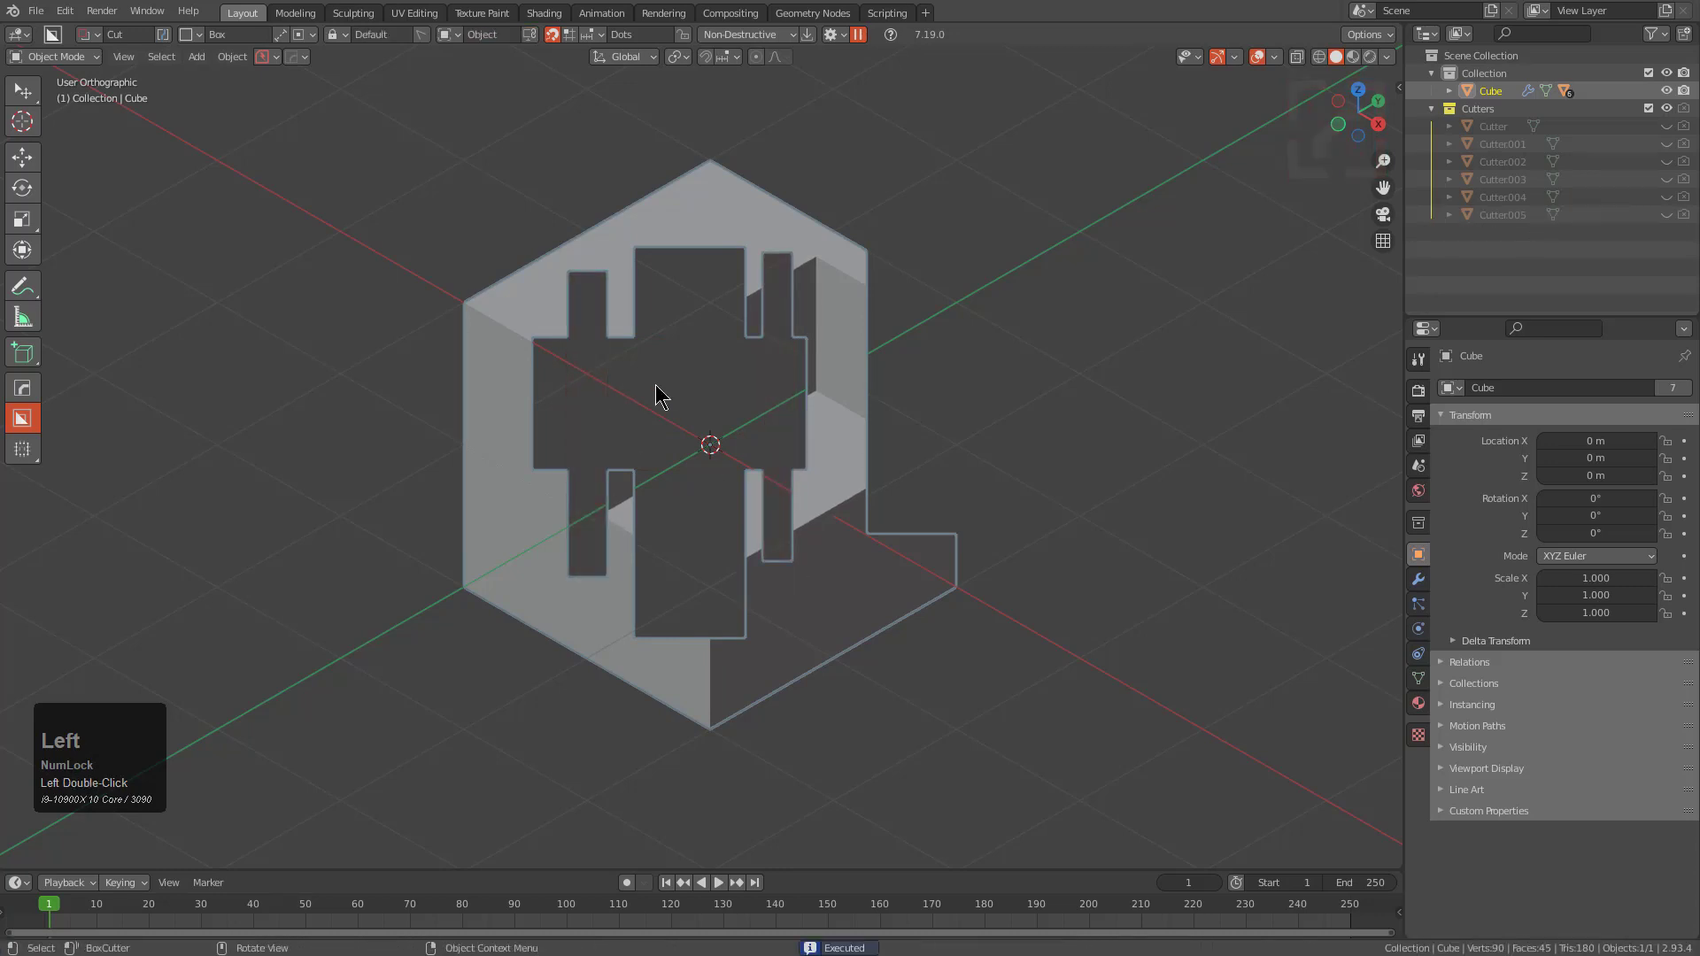
key(KP_5)
mouse_move(656, 386)
middle_down()
mouse_move(743, 391)
mouse_move(735, 363)
middle_up()
drag(646, 199, 653, 637)
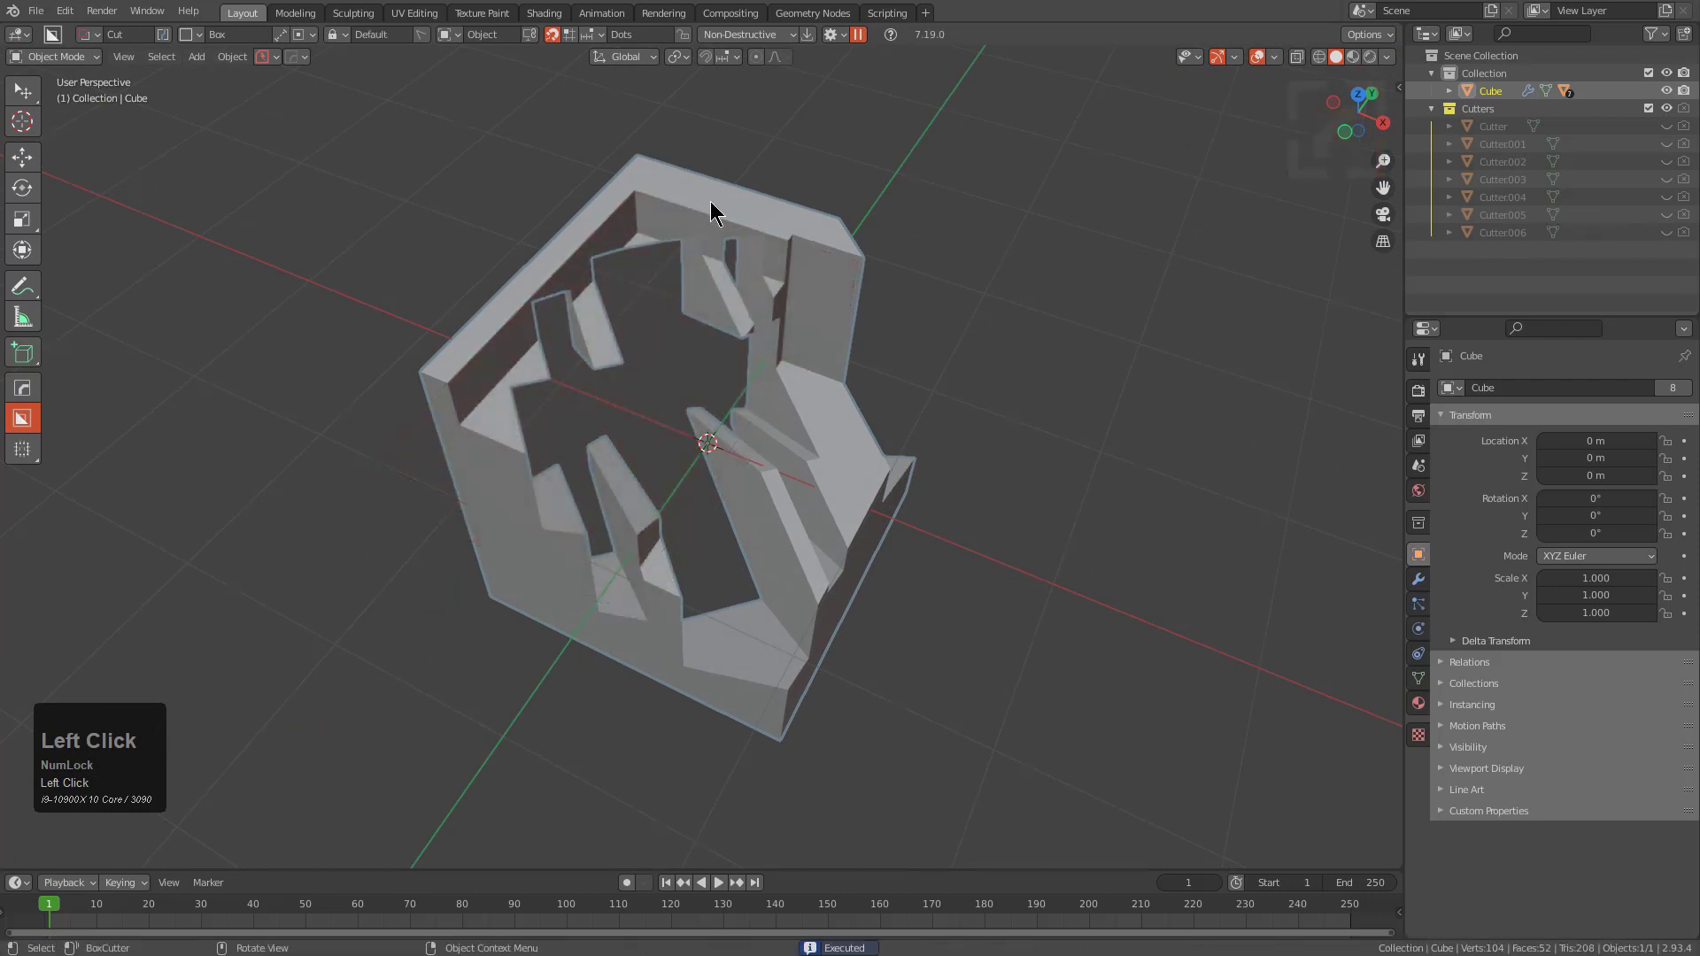
Step: Add Cutter.007 as a narrow vertical slot and show the View Align in Ortho orientation option
mouse_move(715, 213)
mouse_down()
mouse_move(778, 266)
mouse_move(716, 500)
mouse_up()
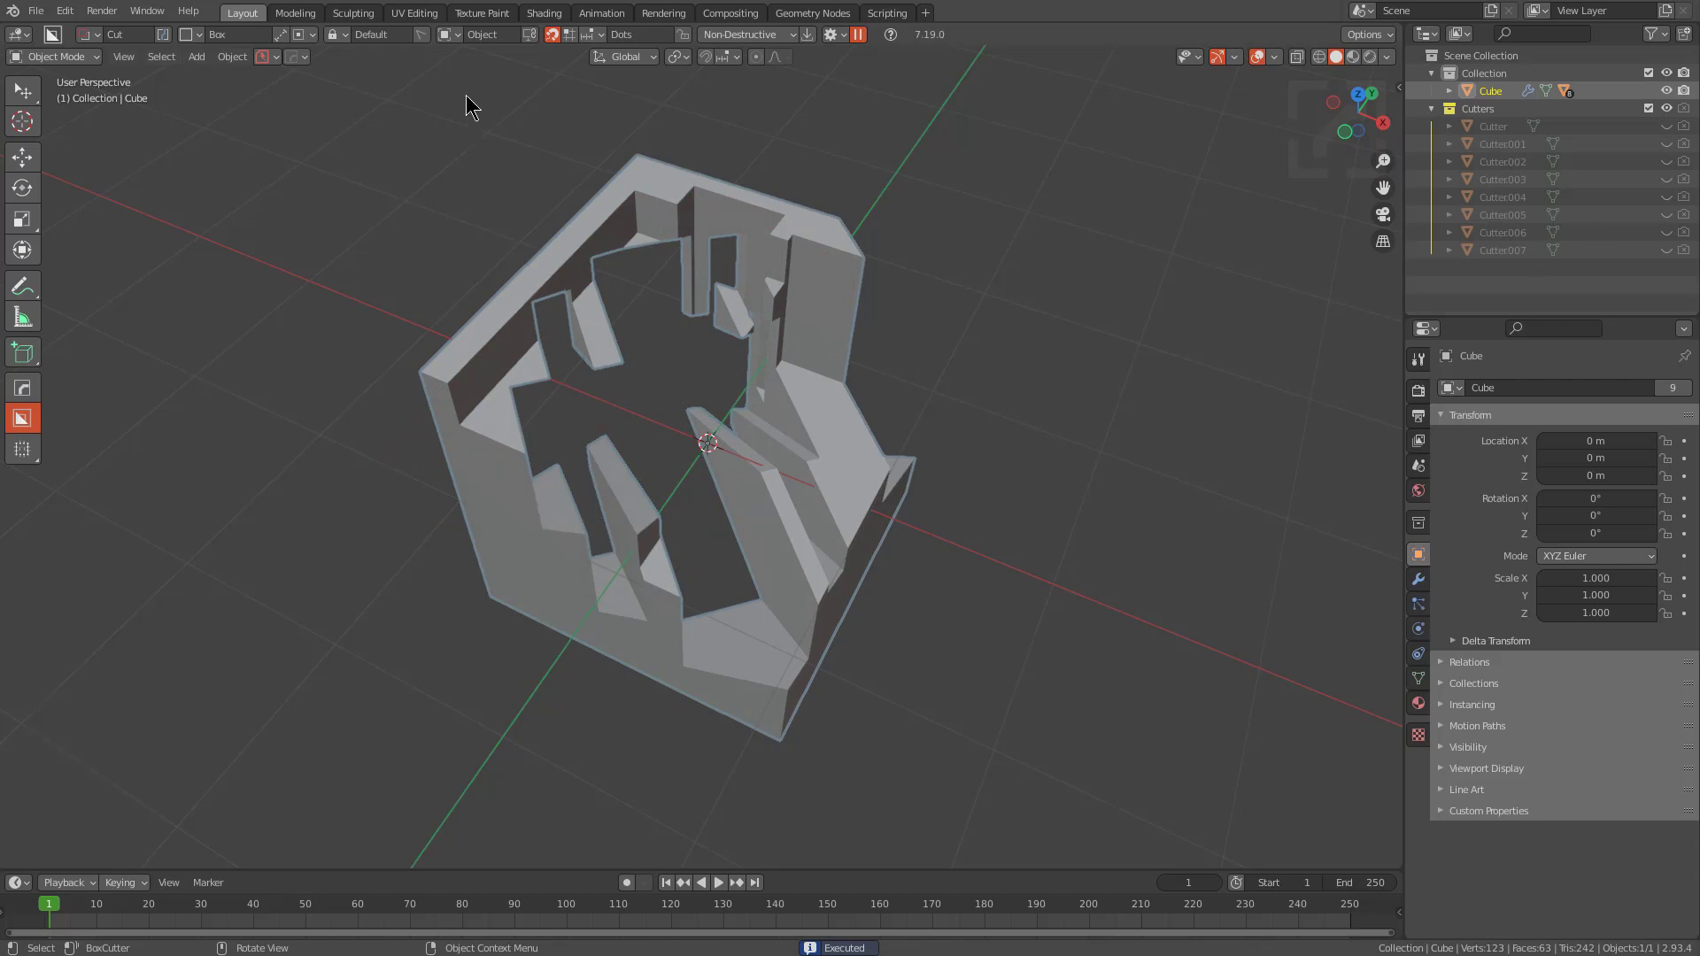
click(460, 39)
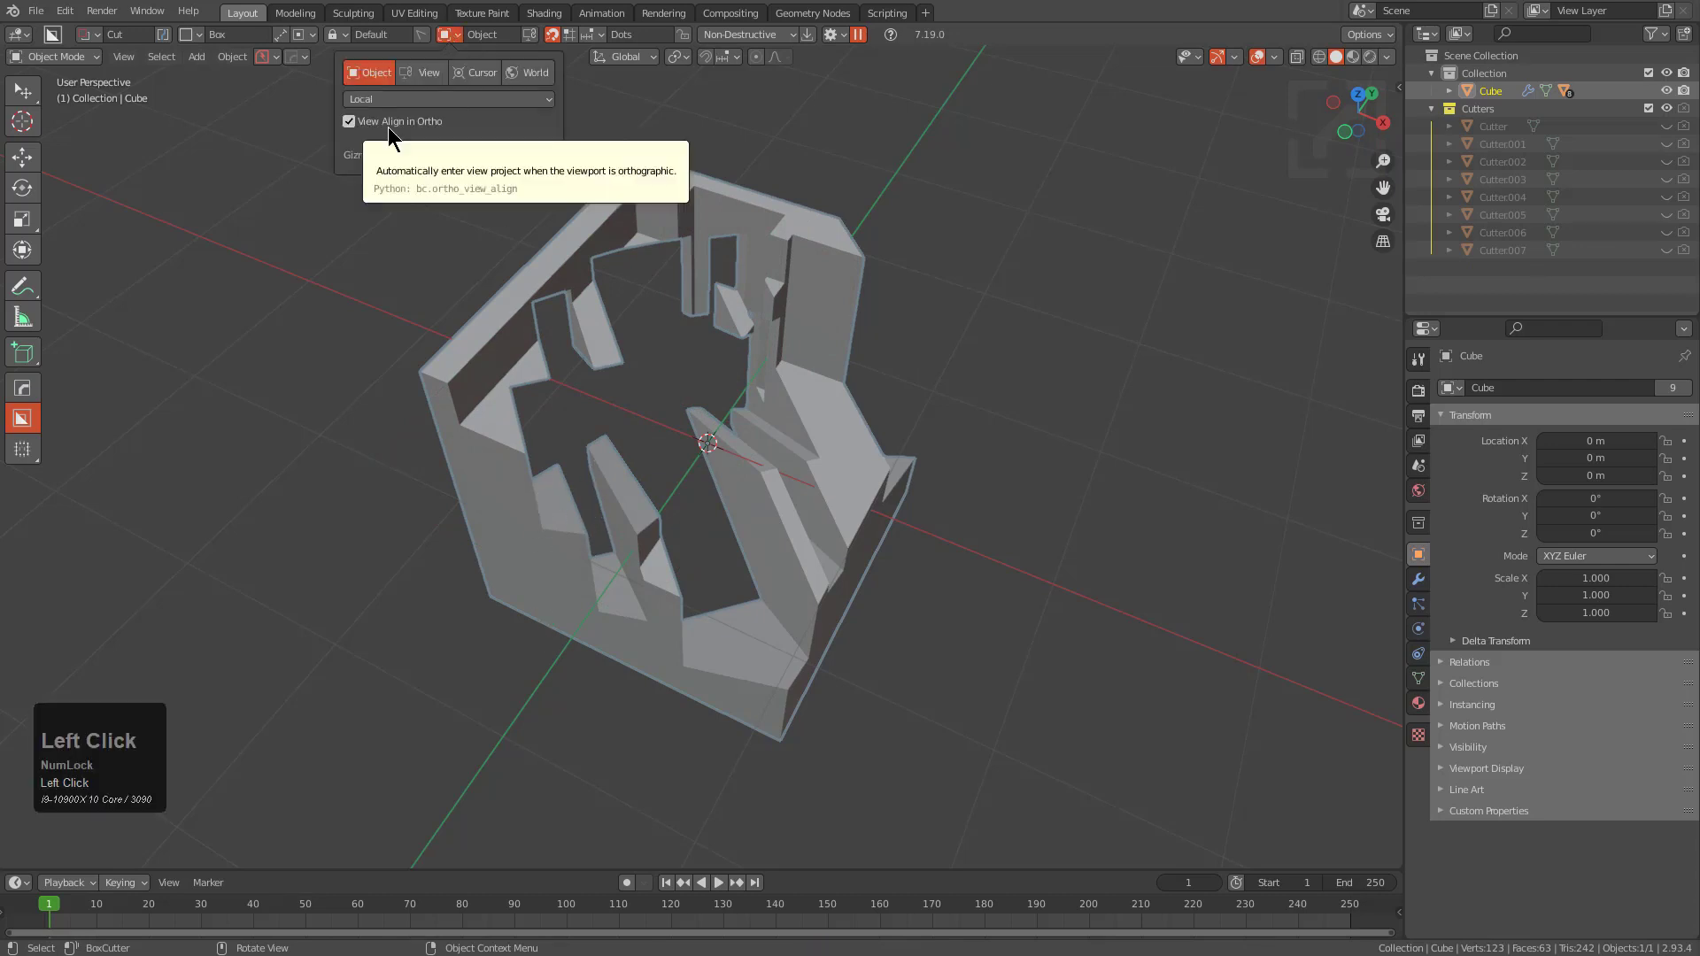